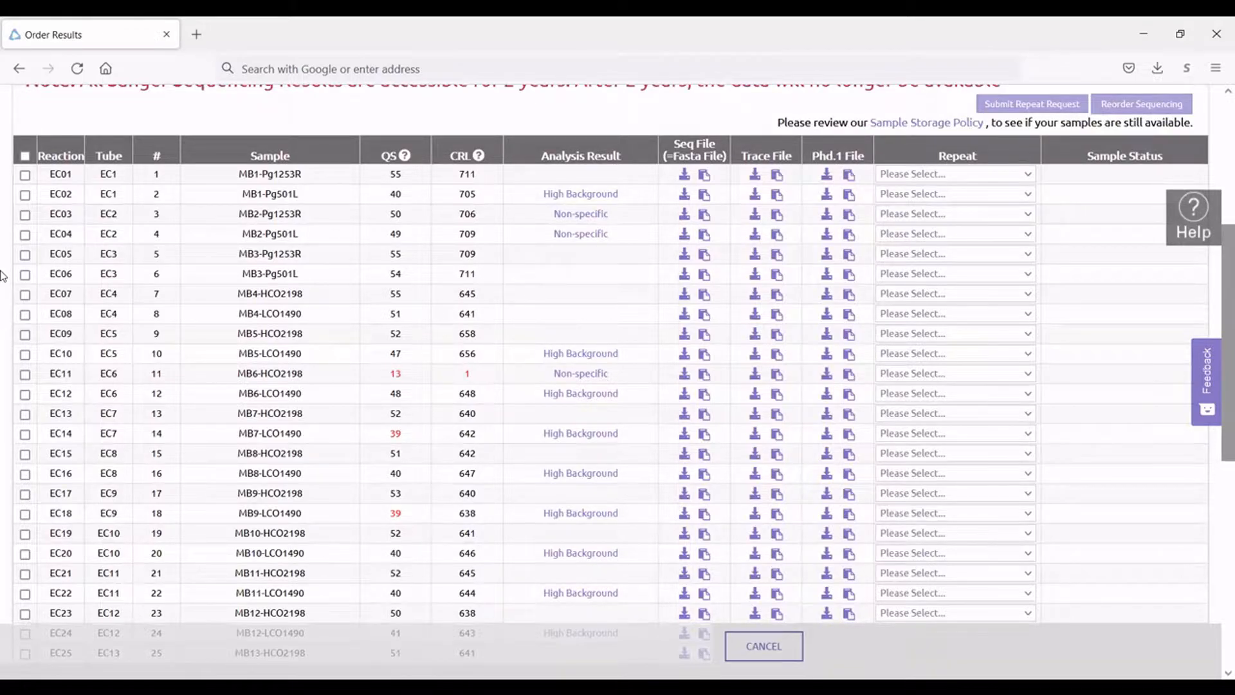
Review the QS and CRL values of the sequencing reactions, paying particular attention to sample MB6-HCO2198.
scroll(2, 276, "up", 2)
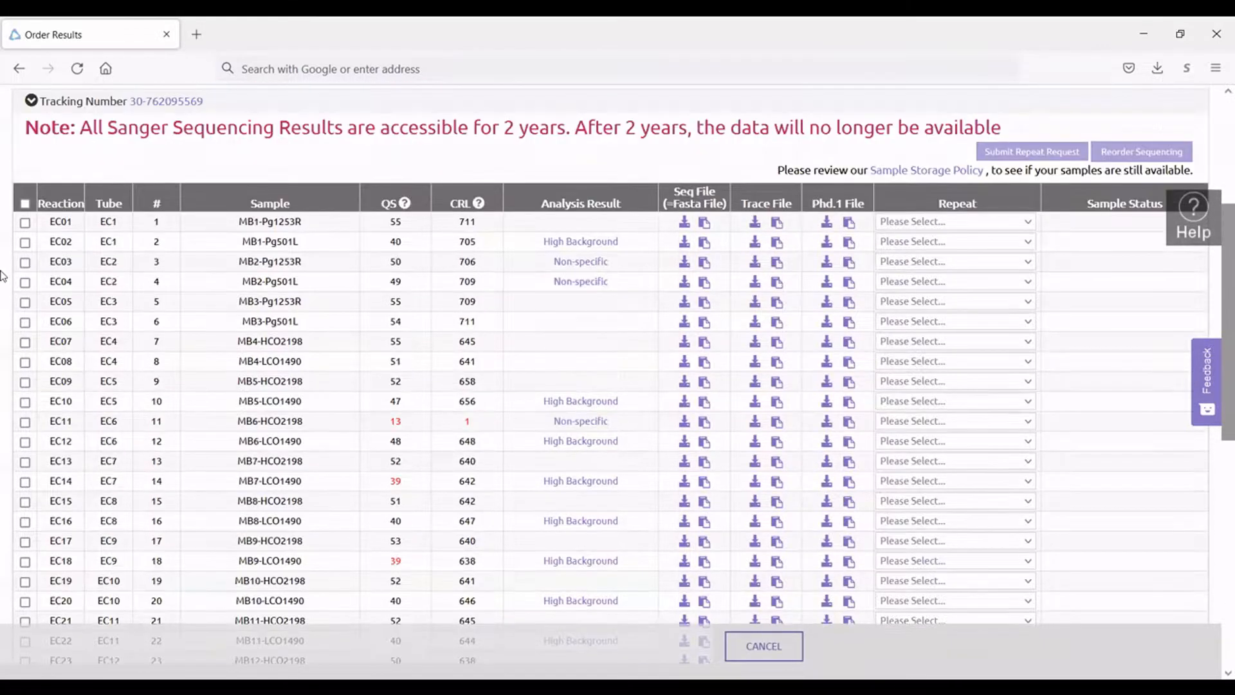
scroll(2, 277, "down", 4)
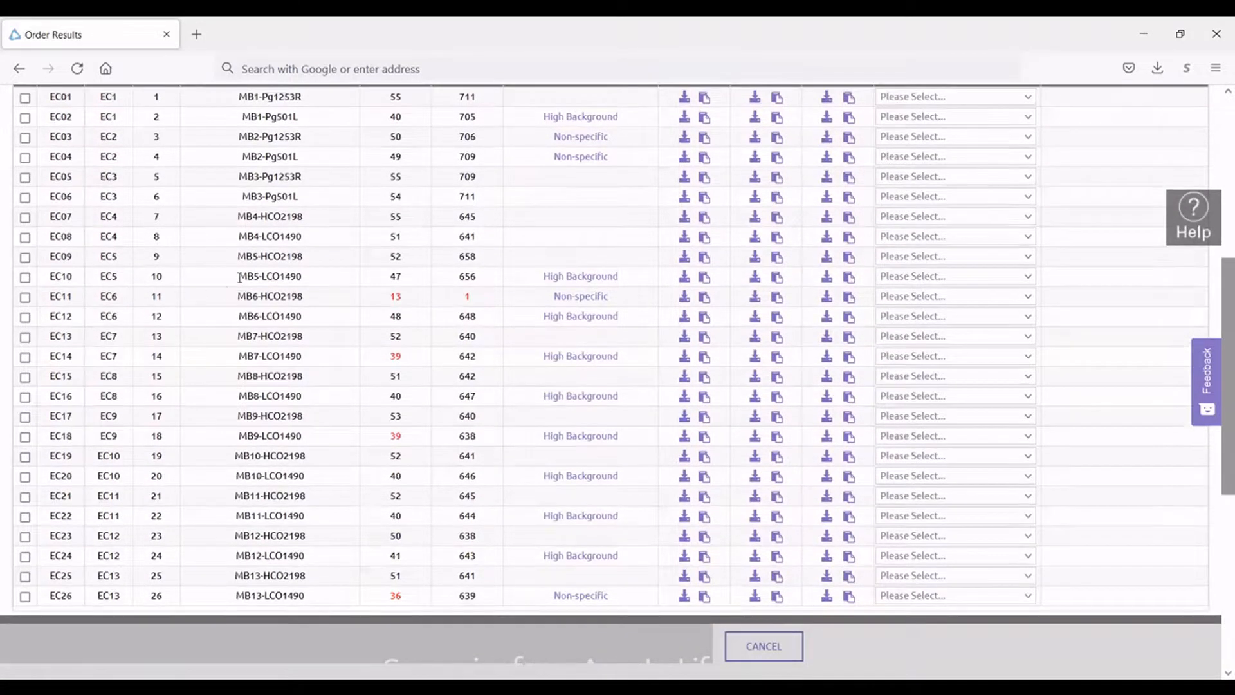
left_click_drag(238, 295, 502, 296)
scroll(502, 296, "up", 1)
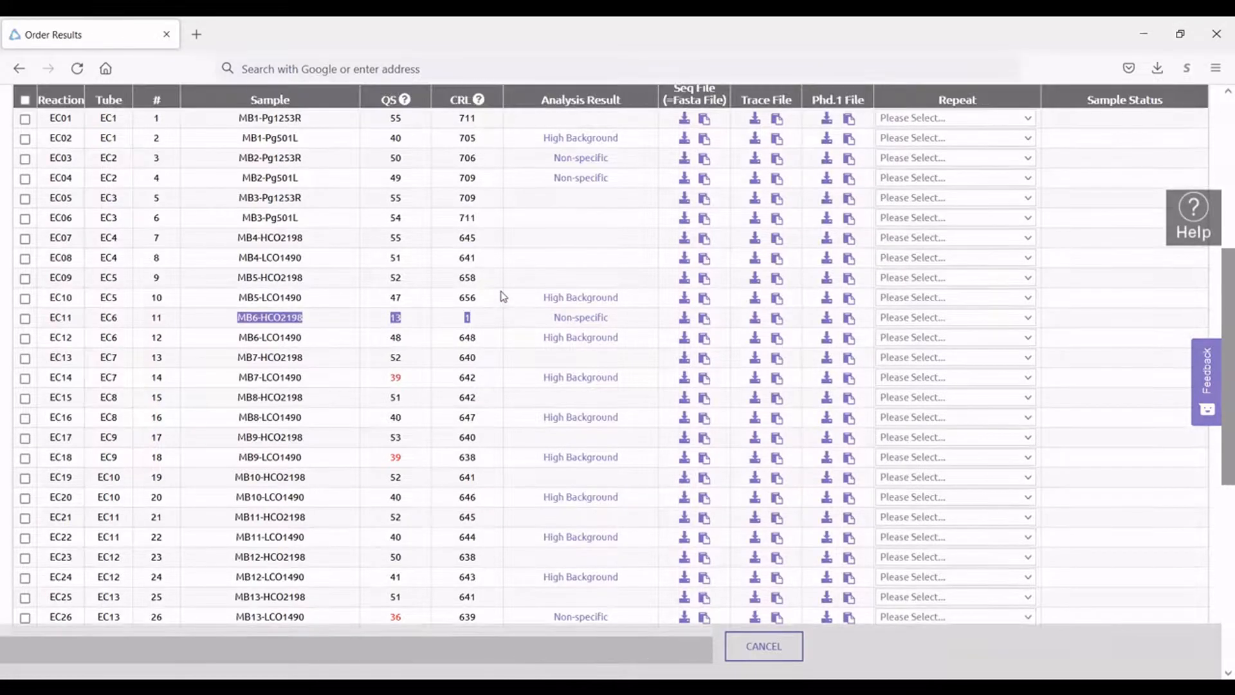
left_click(303, 318)
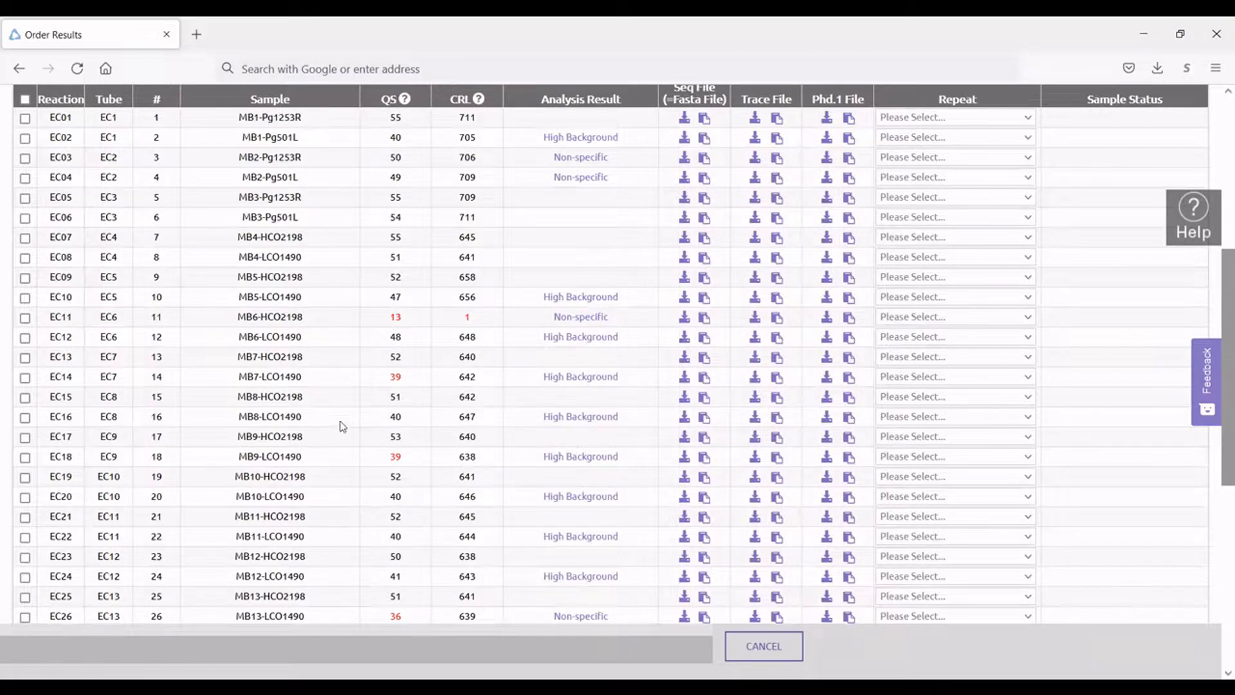
left_click_drag(238, 322, 327, 323)
Read the help text explaining the CRL and QS quality criteria, and close it.
left_click(479, 99)
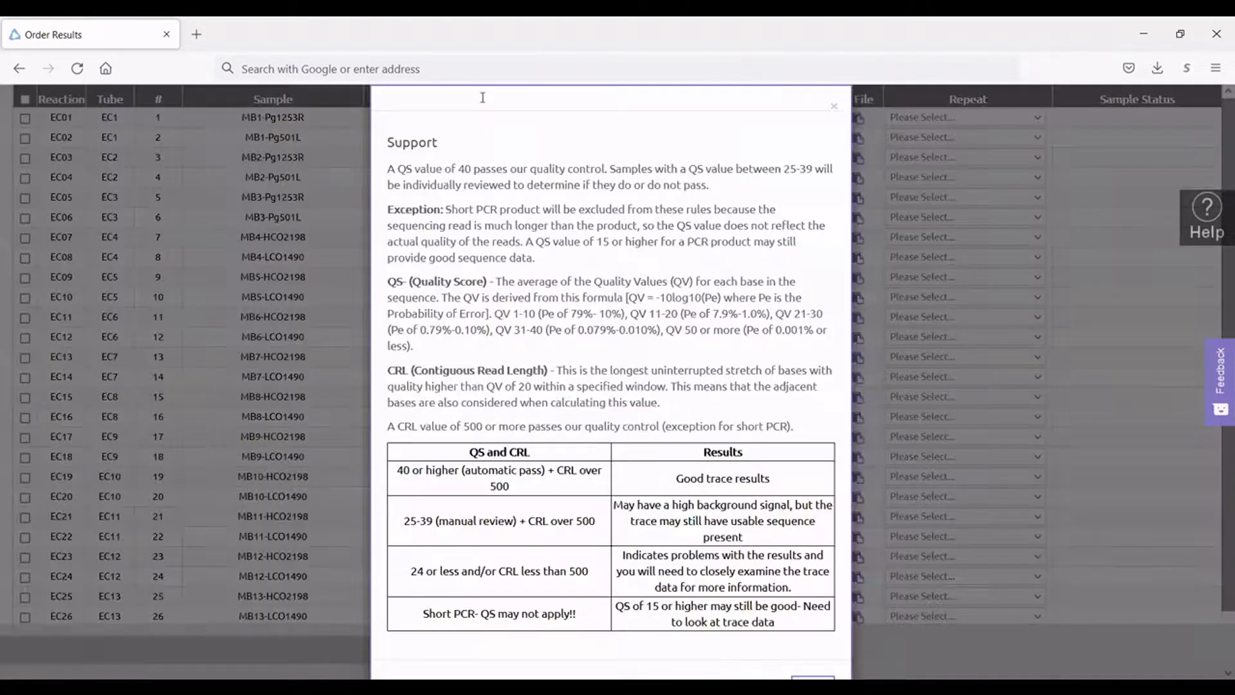
scroll(530, 308, "down", 2)
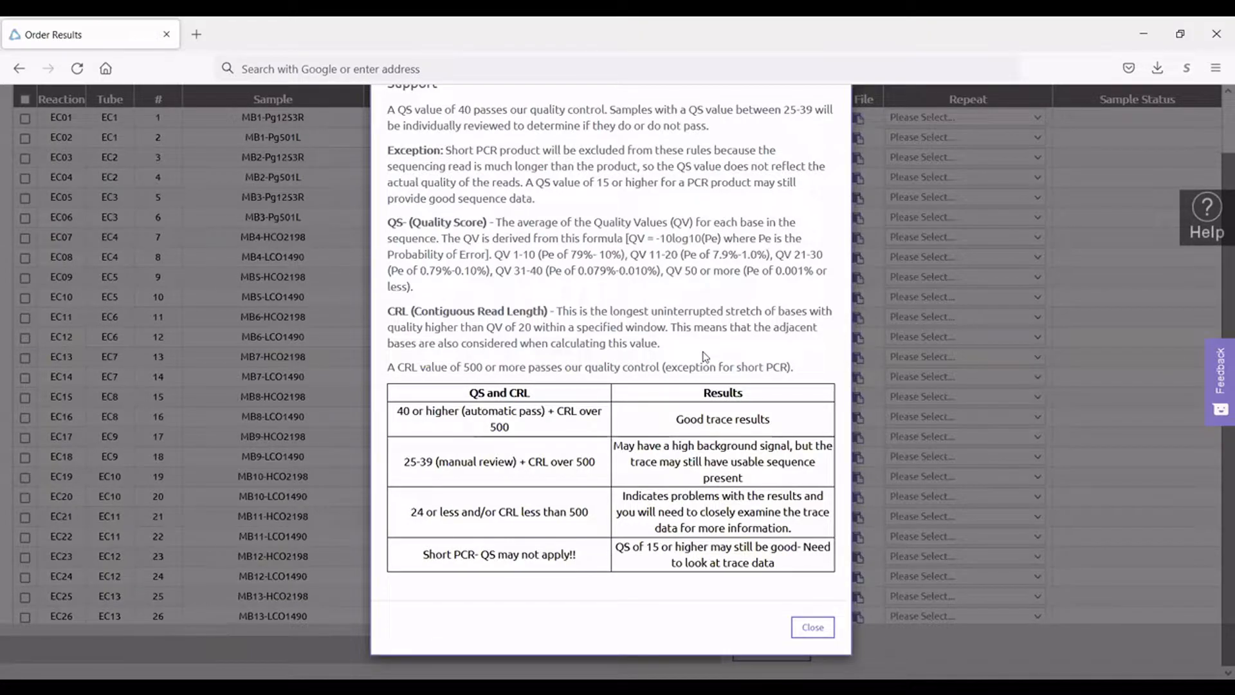
left_click(812, 627)
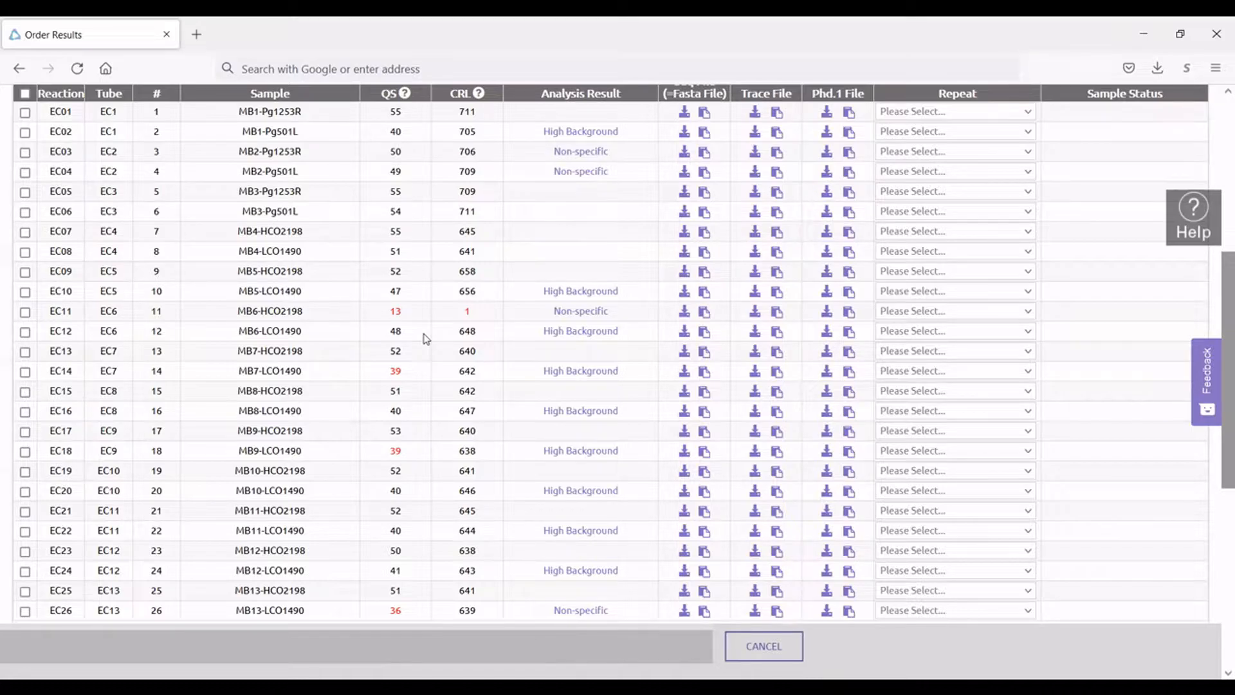
Select all reactions in the results table except EC11, sample MB6-HCO2198.
scroll(426, 338, "up", 2)
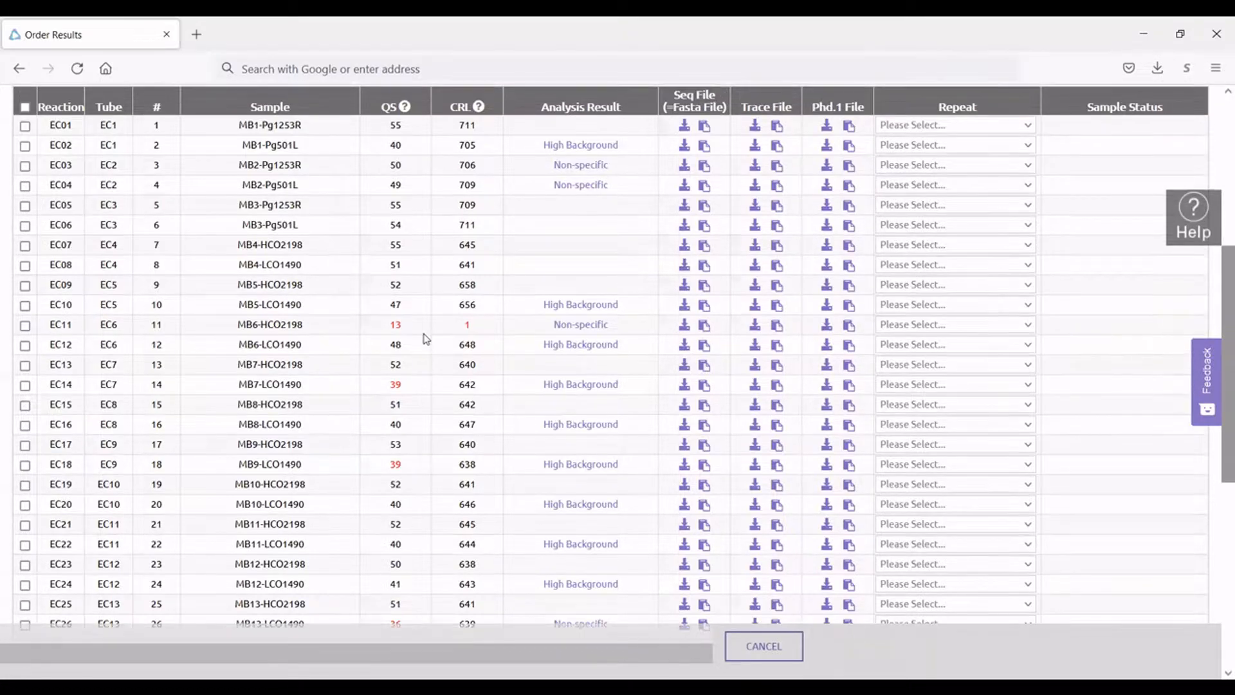
scroll(426, 339, "up", 1)
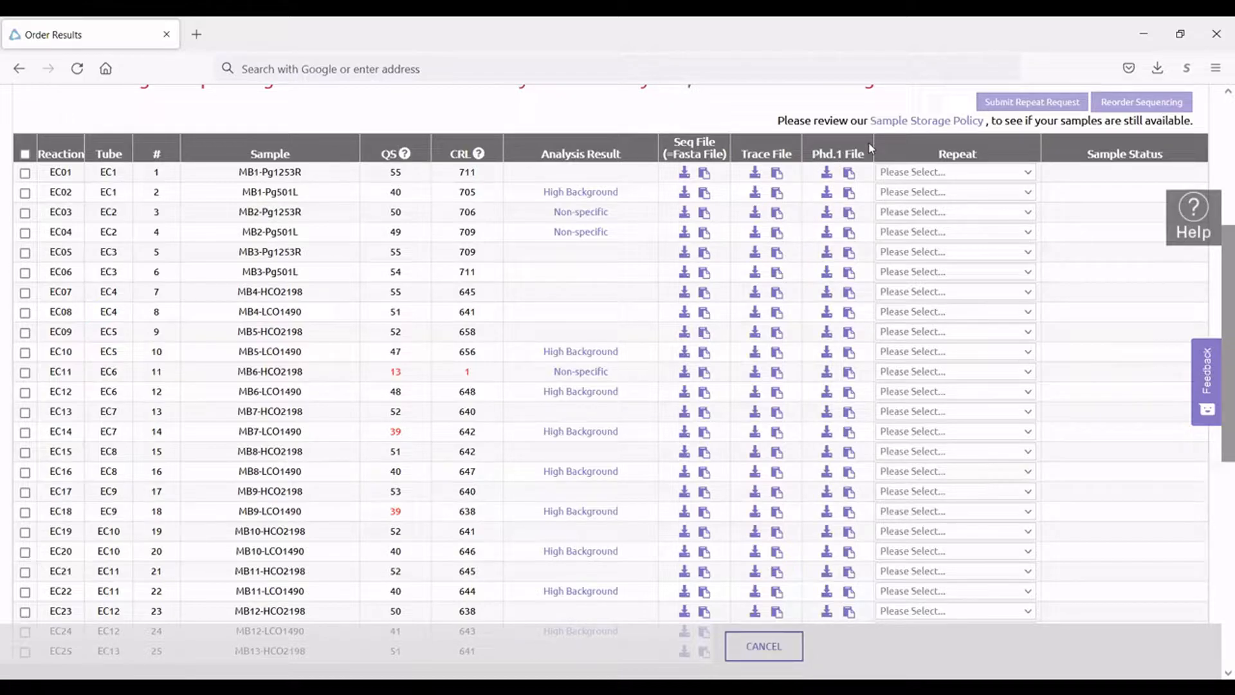
left_click(25, 157)
scroll(289, 154, "up", 1)
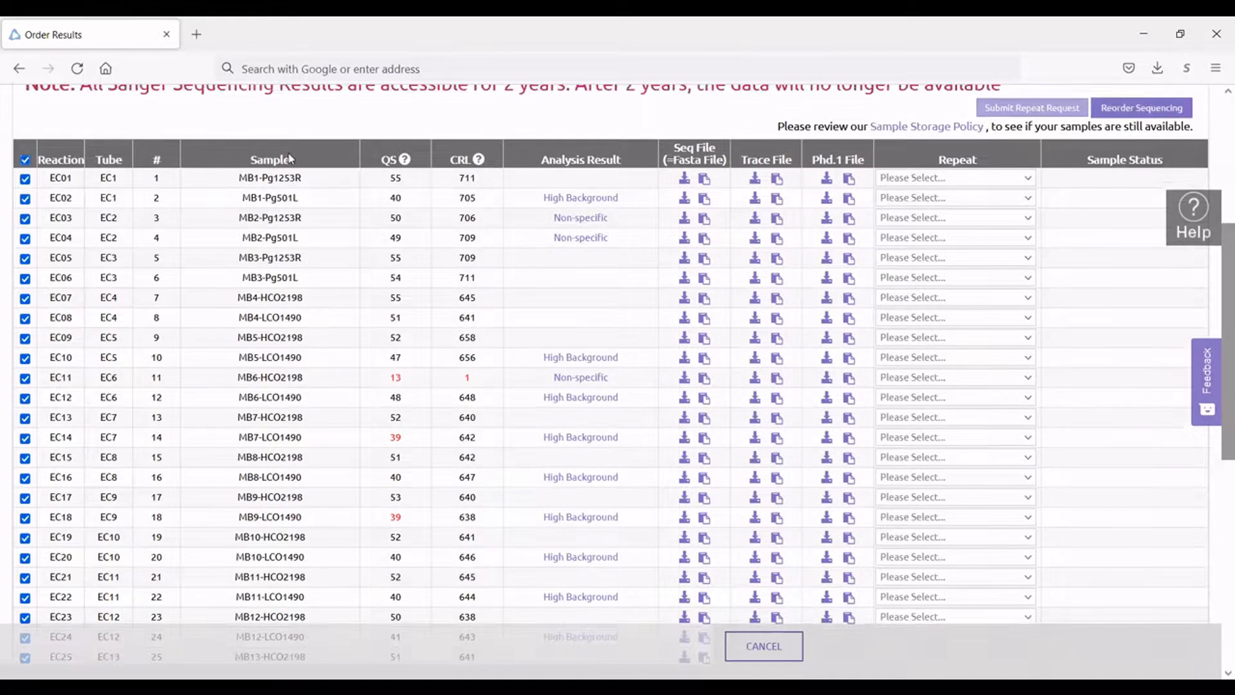
scroll(290, 153, "up", 1)
scroll(37, 372, "down", 3)
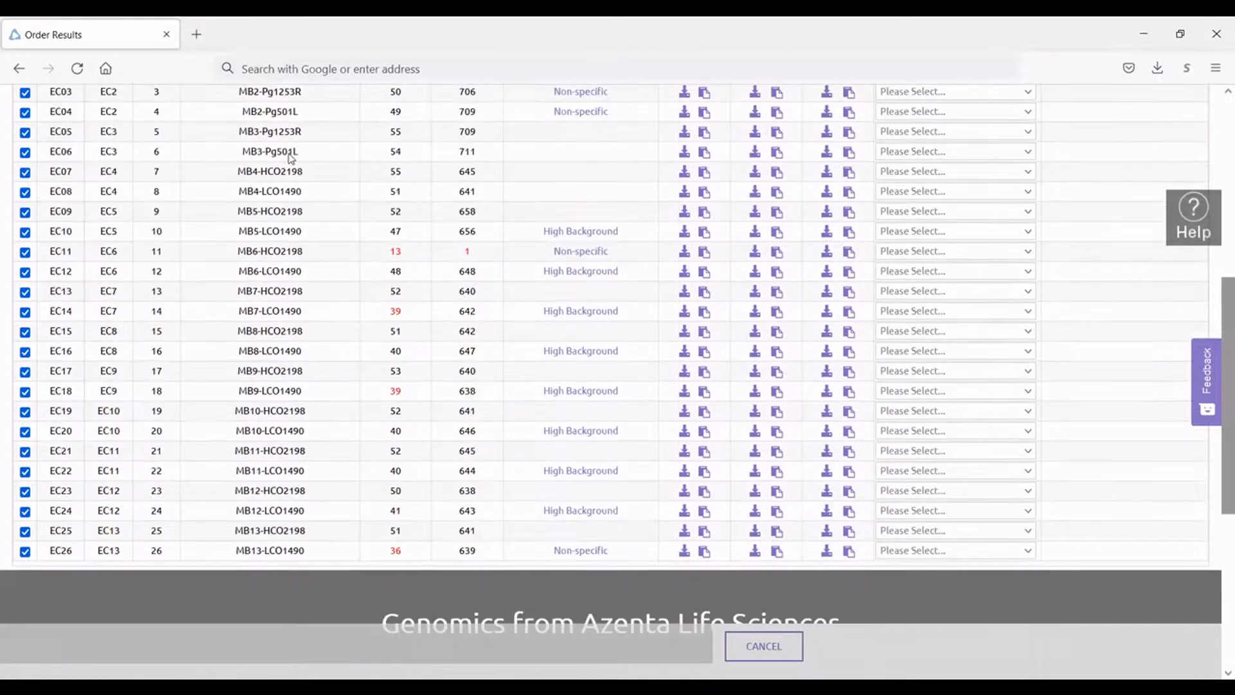
scroll(33, 559, "up", 2)
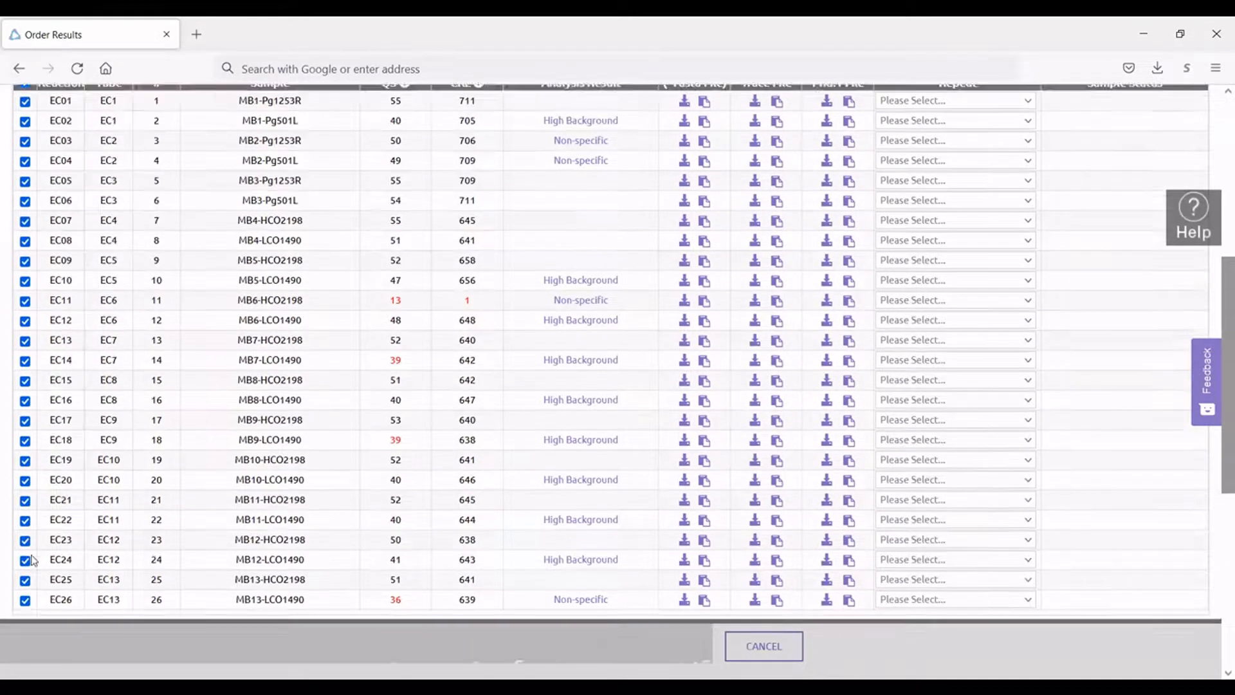
scroll(33, 560, "up", 1)
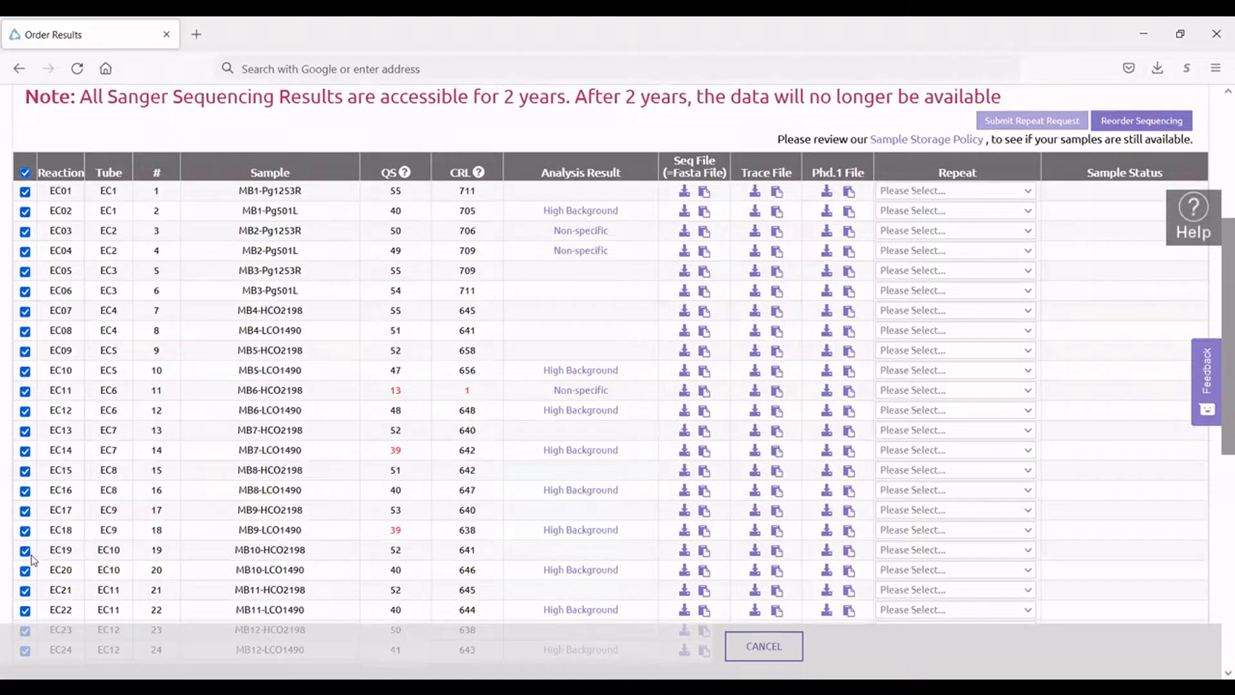
left_click(26, 392)
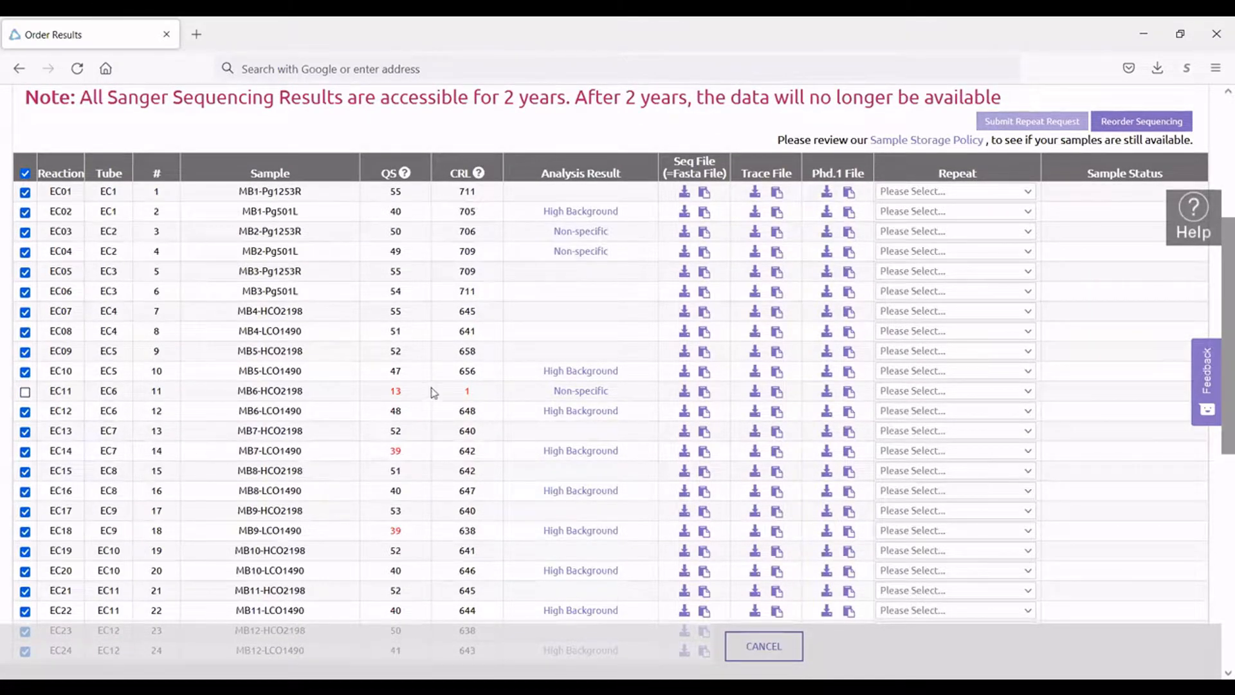
Choose .seq, .ab1 and .phd.1 as the file types for downloading the selected reactions.
scroll(465, 399, "up", 3)
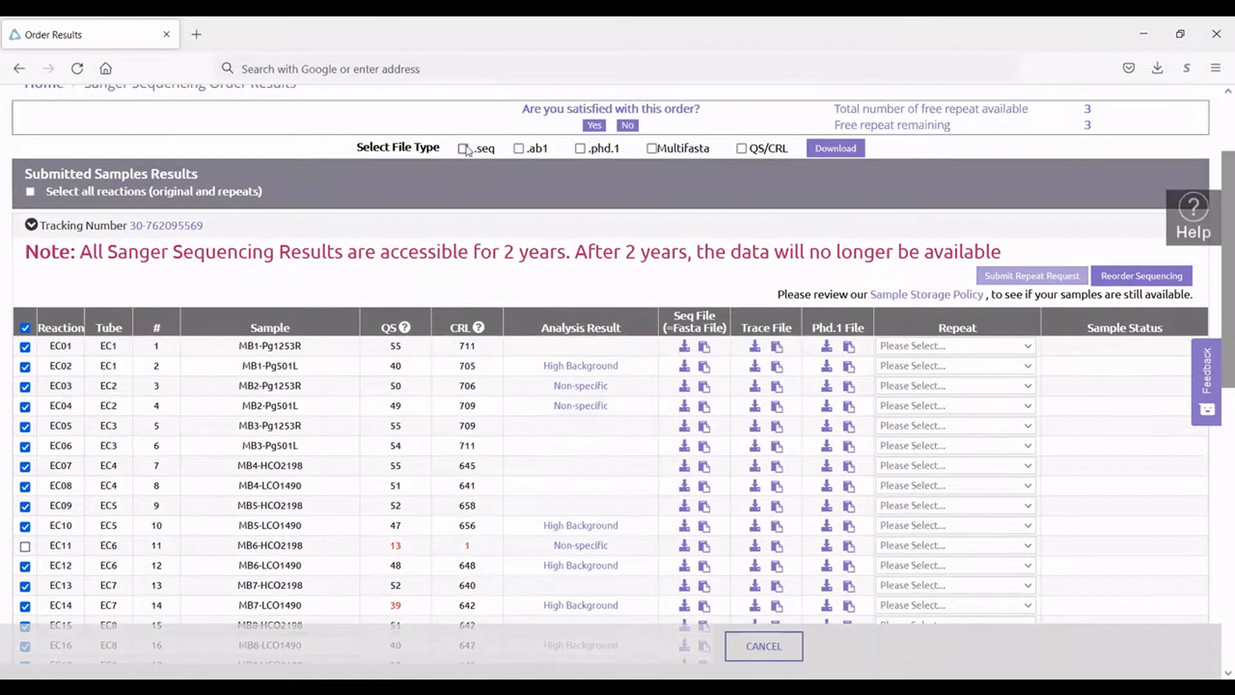
left_click(463, 148)
left_click(521, 150)
left_click(579, 149)
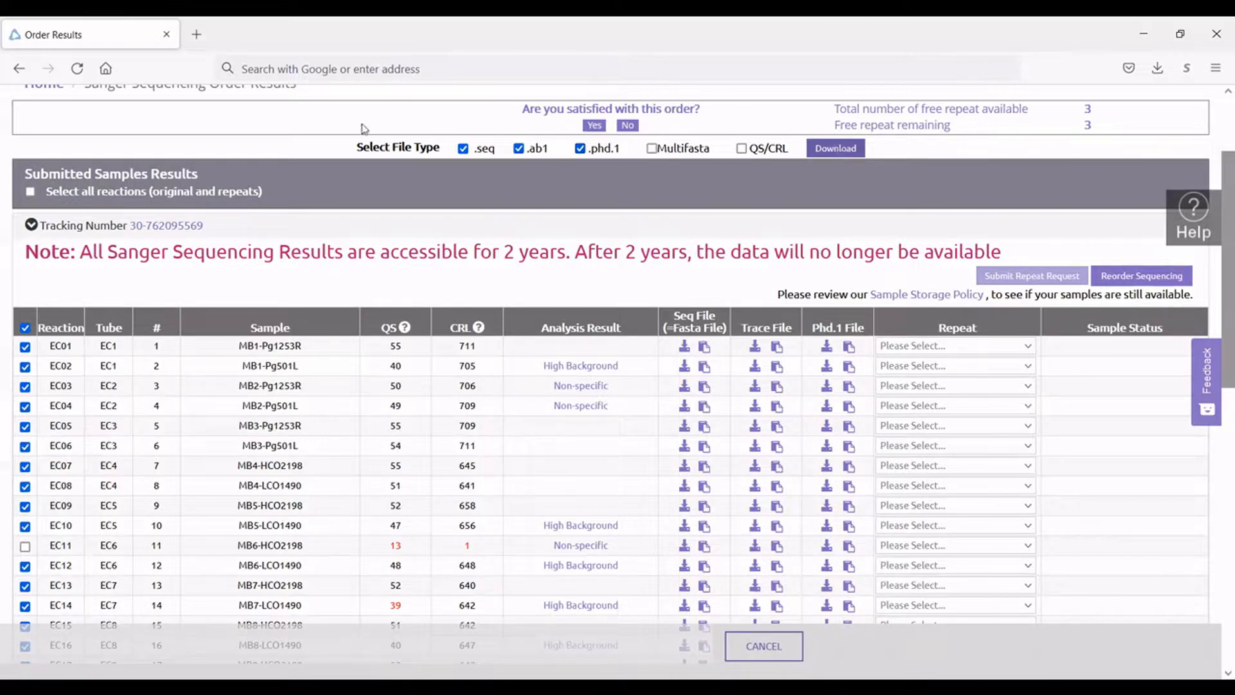
scroll(489, 173, "down", 3)
scroll(133, 566, "down", 2)
scroll(133, 567, "up", 3)
scroll(133, 566, "up", 2)
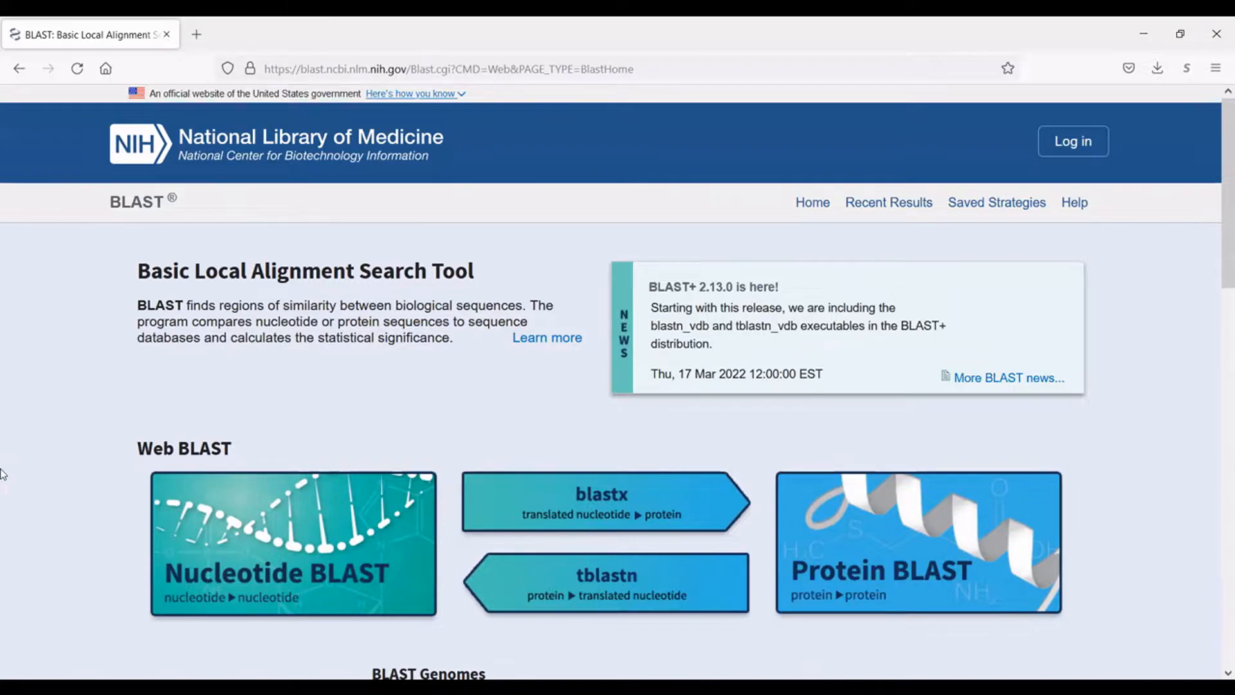
Open Nucleotide BLAST on the NCBI site and upload MB1-Pg501L.seq from the downloaded seq folder as the query.
scroll(2, 474, "down", 2)
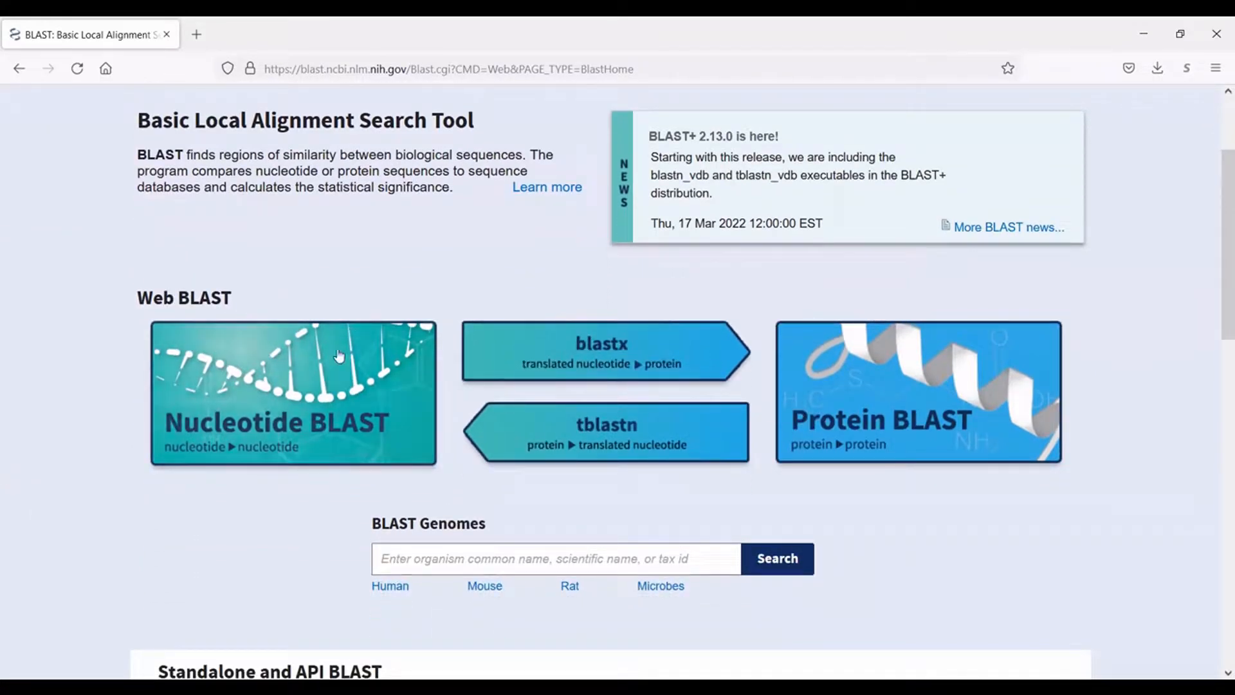
left_click(385, 429)
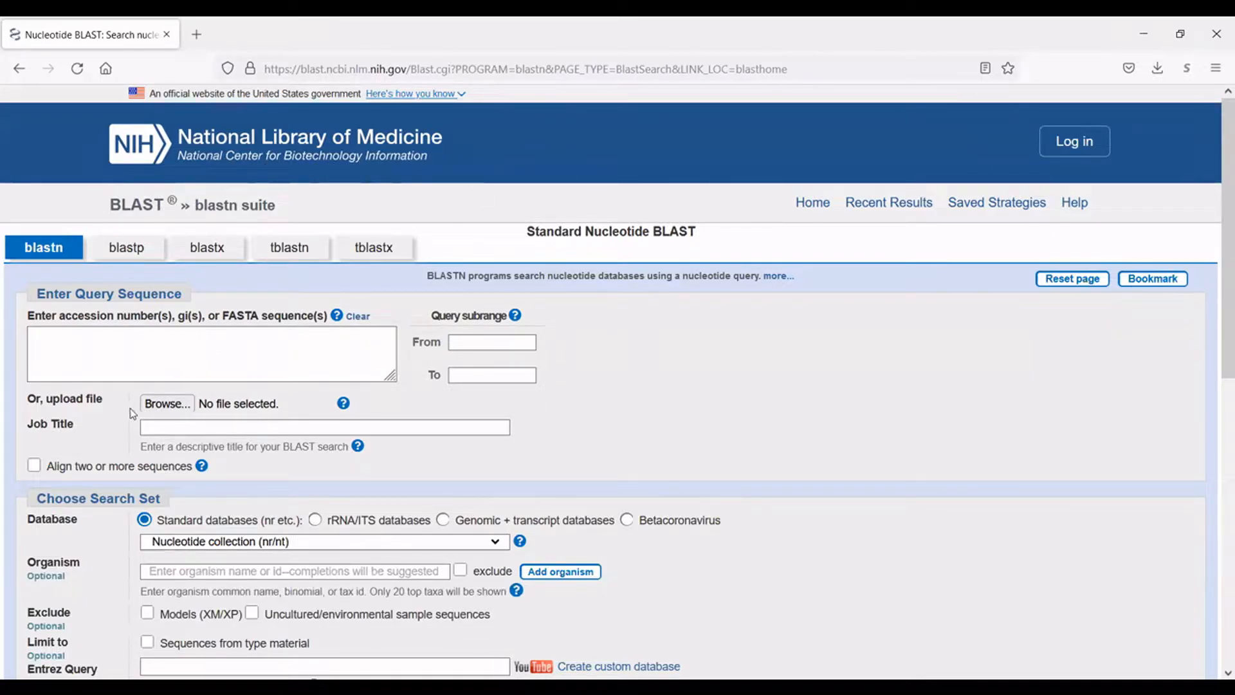
left_click(169, 408)
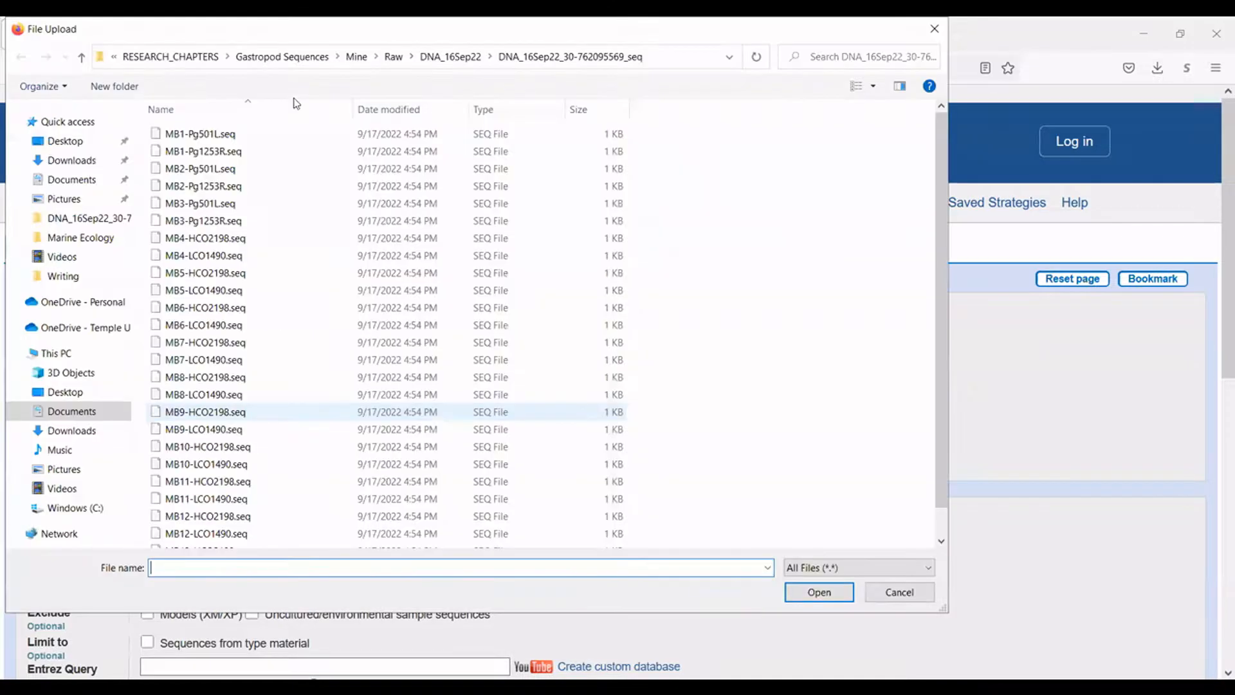
key("alt+Up")
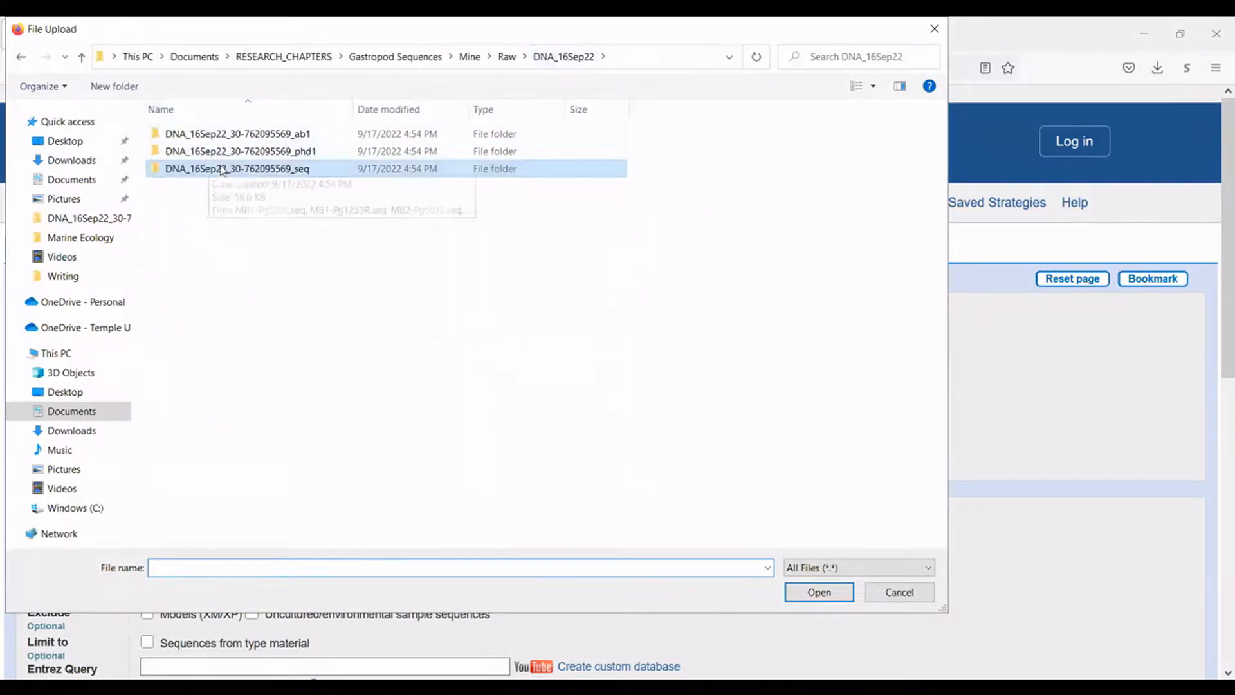
left_click(288, 172)
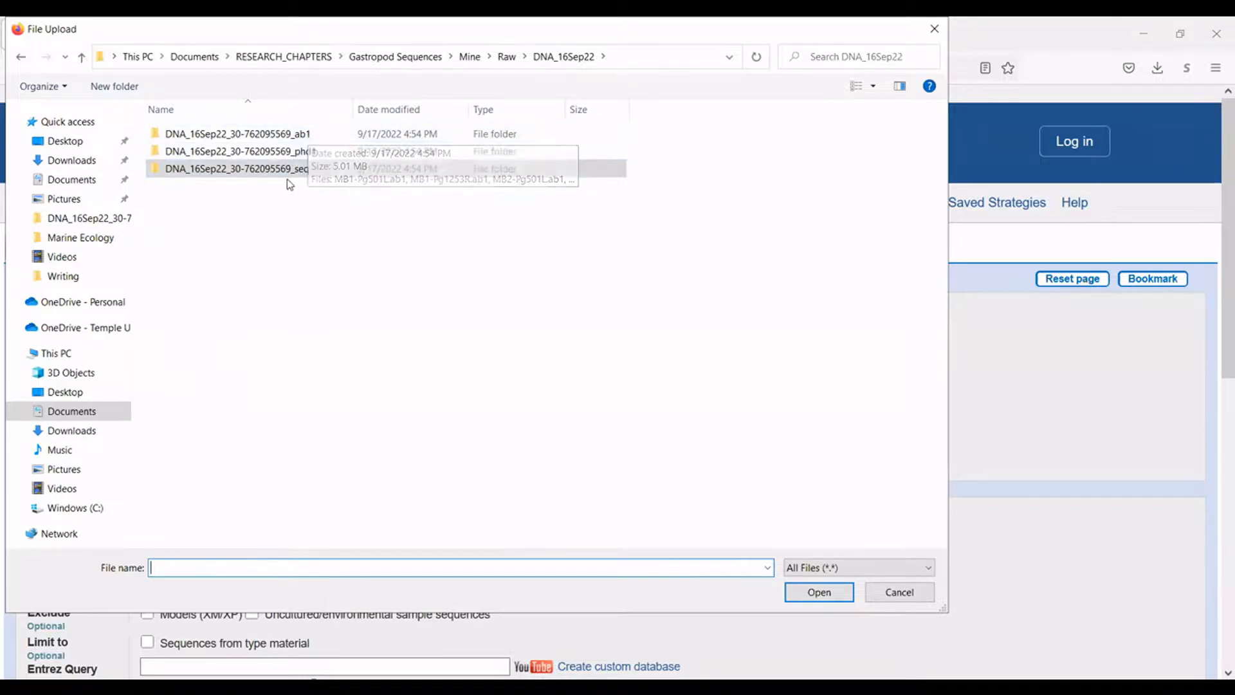
double_click(305, 170)
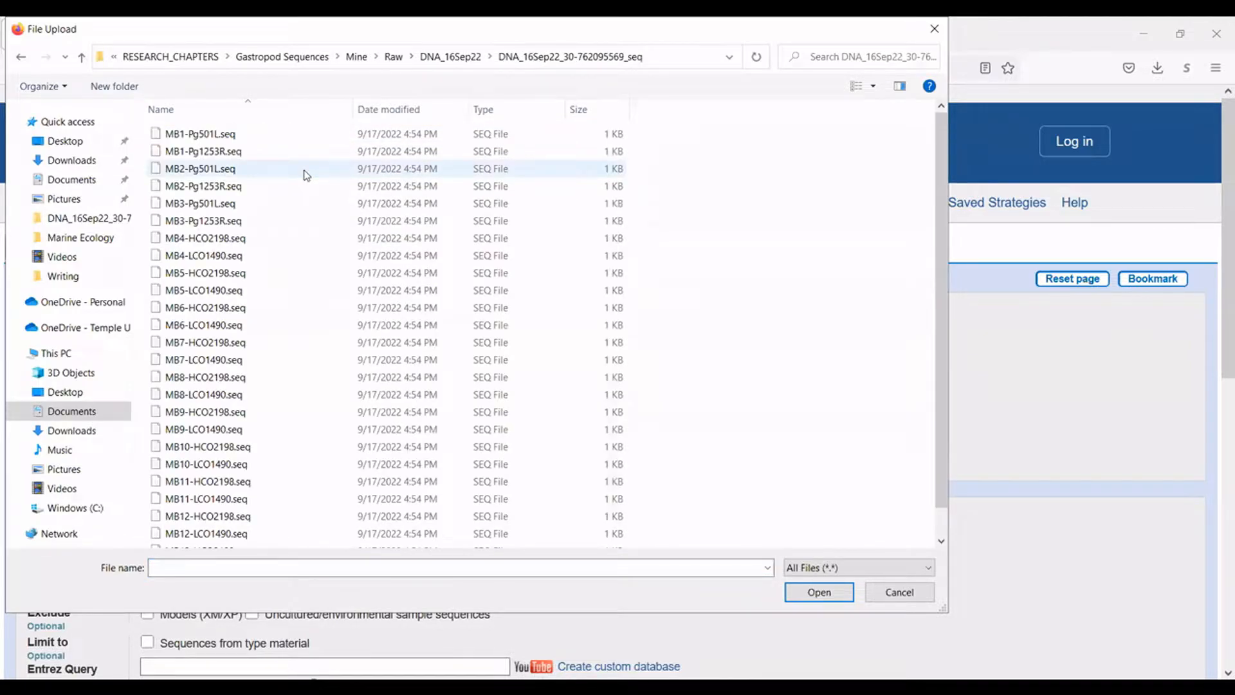
left_click(231, 135)
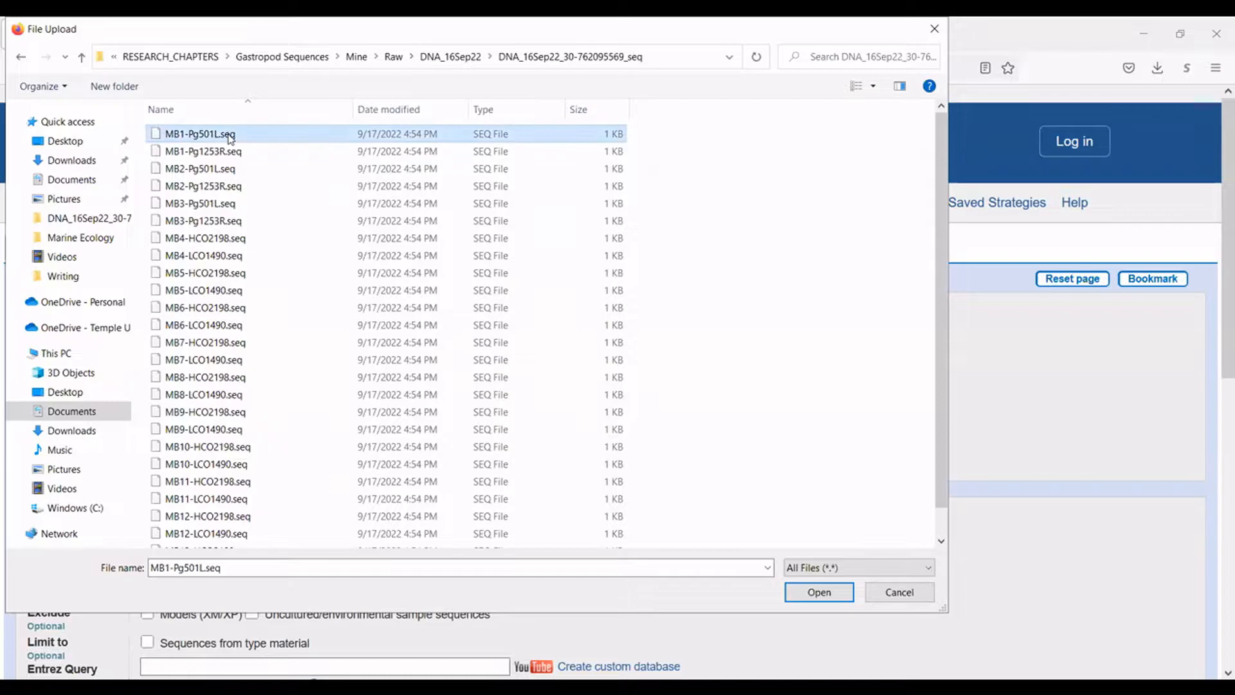
left_click(815, 592)
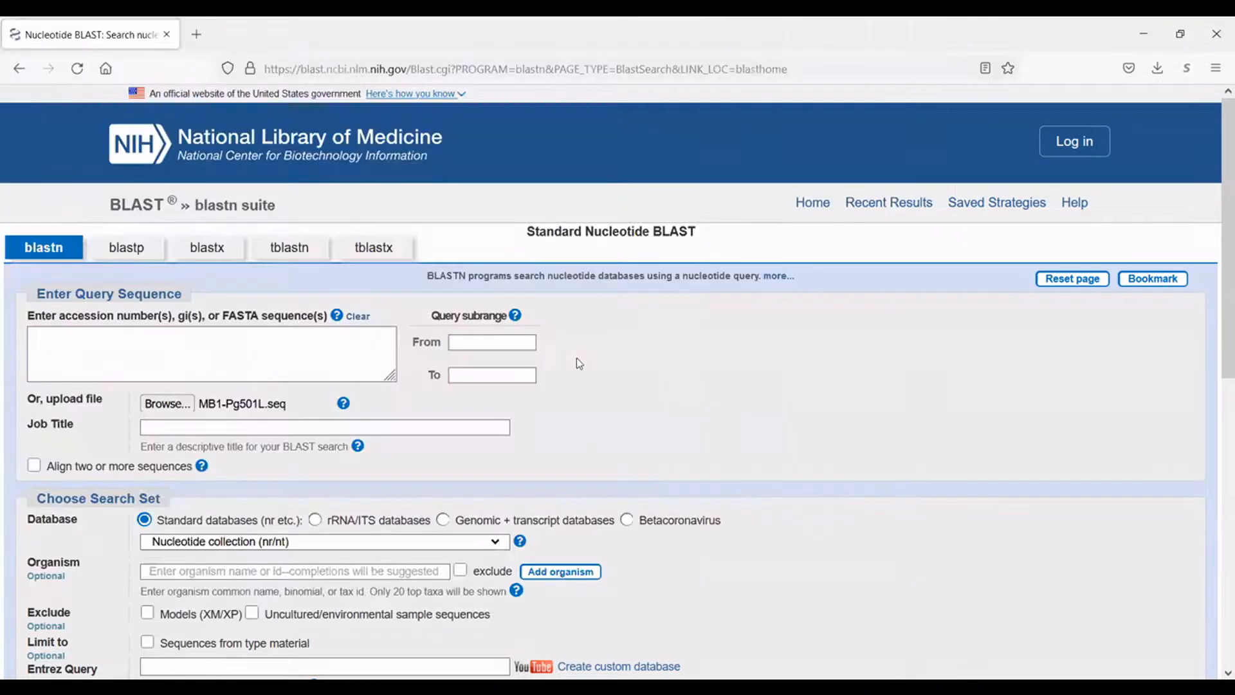
Run the BLAST search against the Nucleotide collection (nr/nt) database, optimized for highly similar sequences (megablast).
scroll(689, 450, "down", 2)
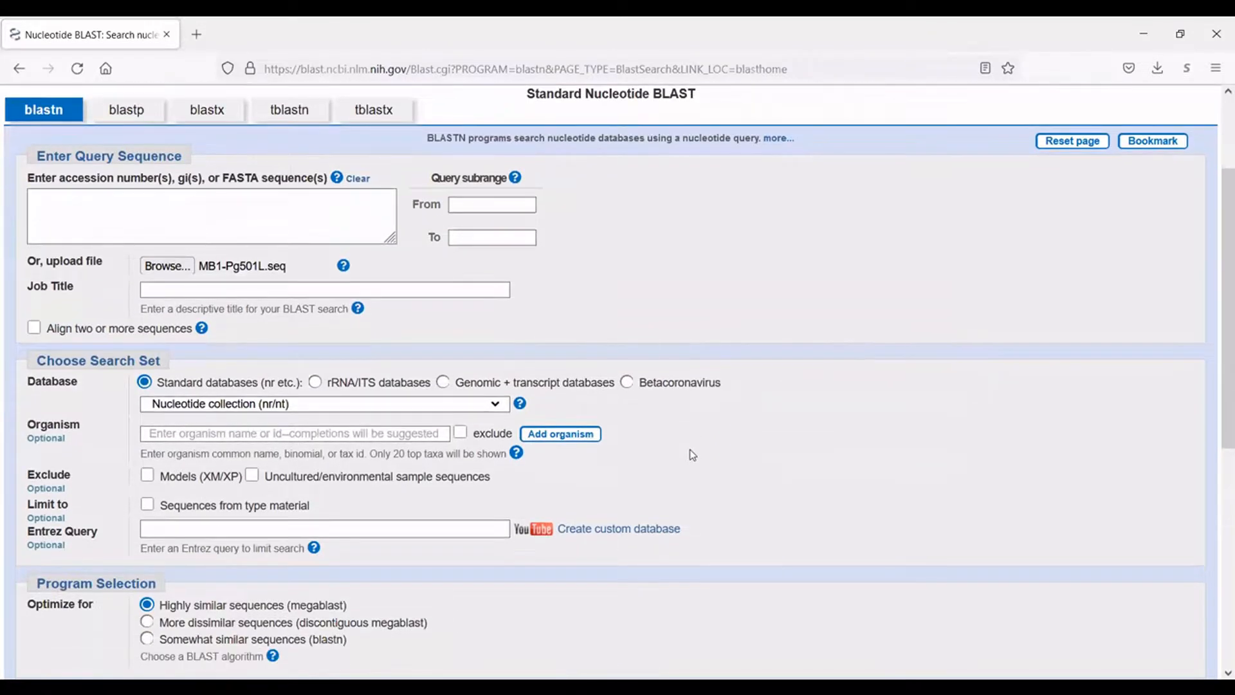
scroll(692, 455, "down", 3)
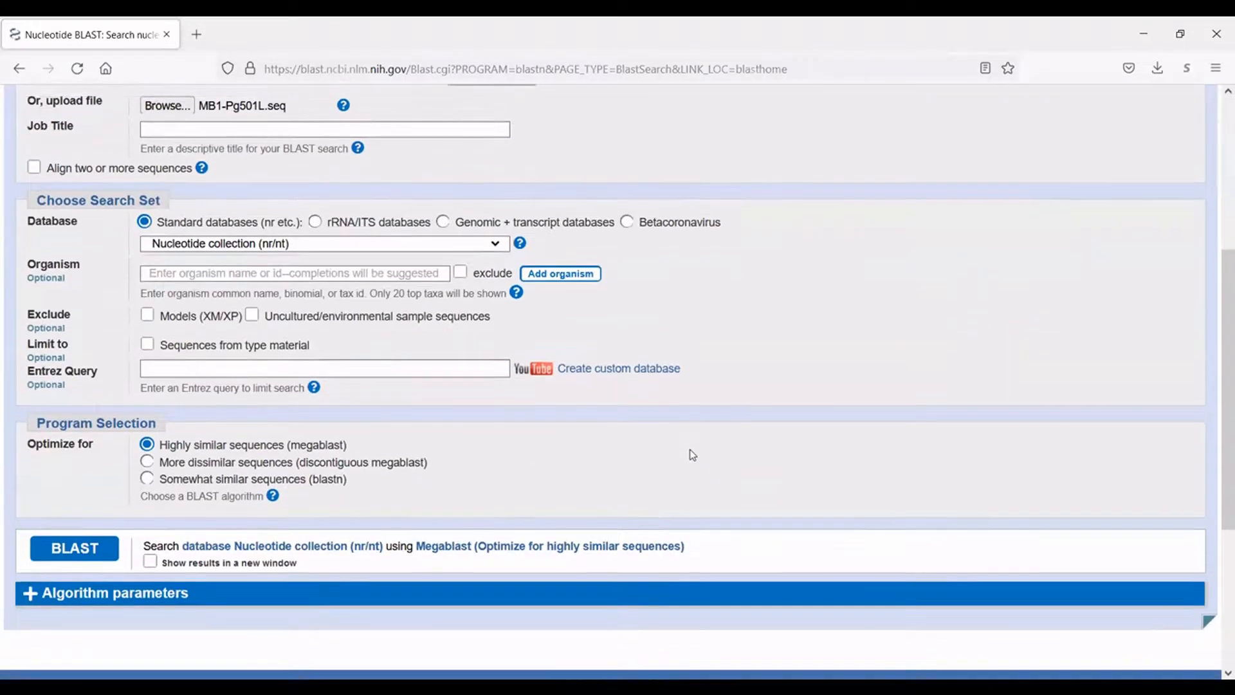
left_click(434, 248)
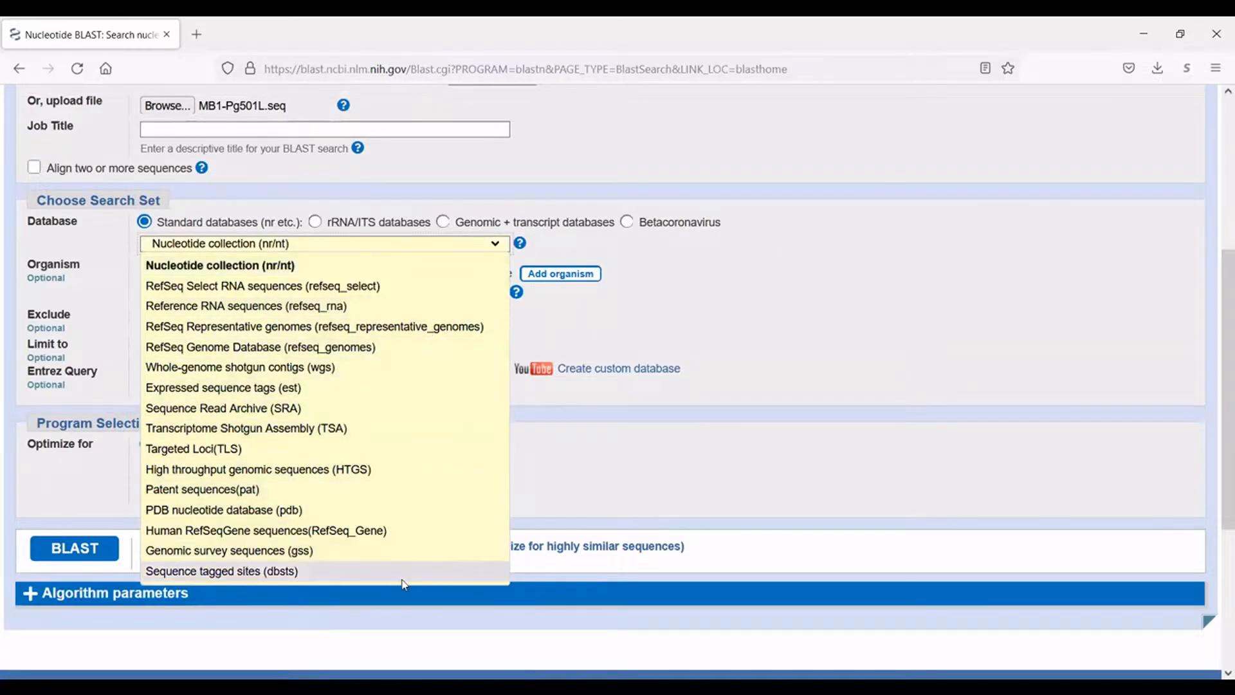
left_click(423, 268)
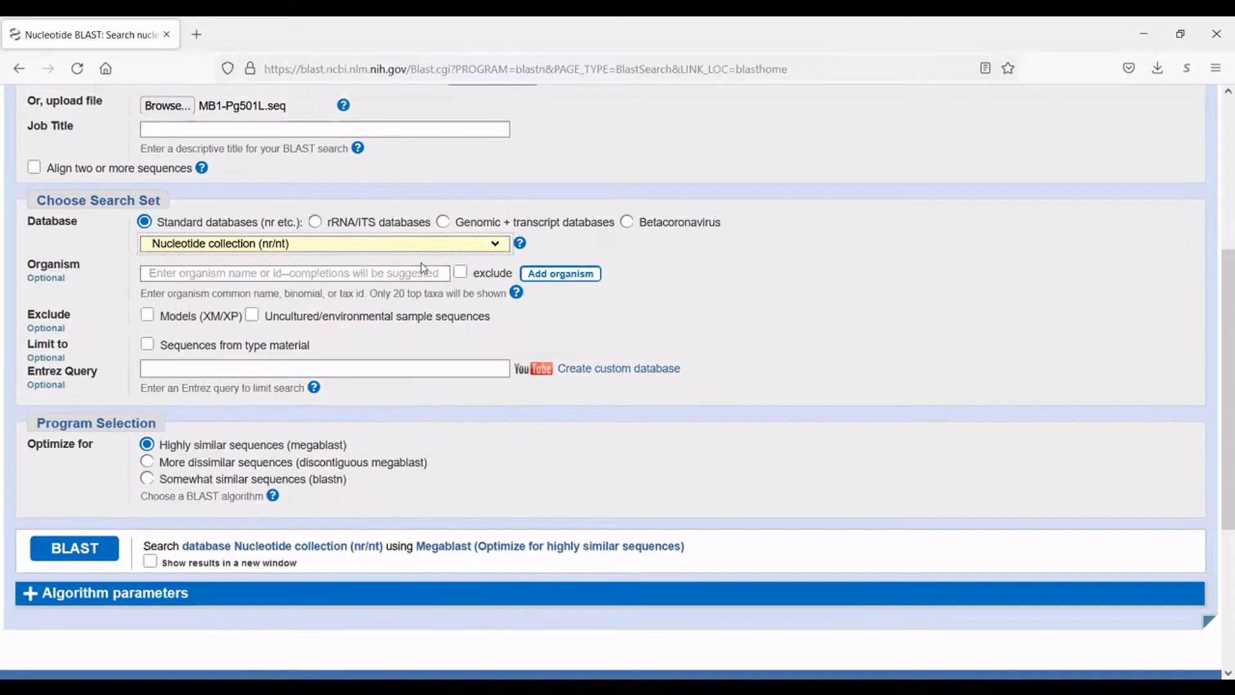
scroll(723, 442, "down", 2)
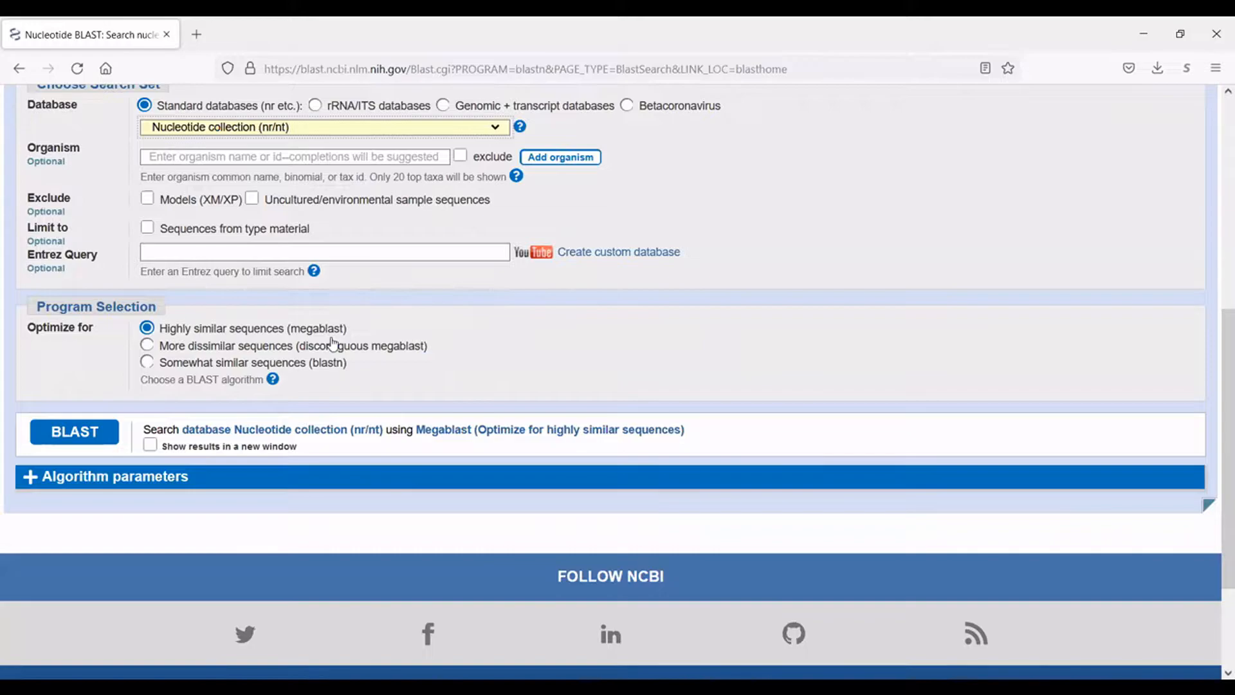
left_click(96, 445)
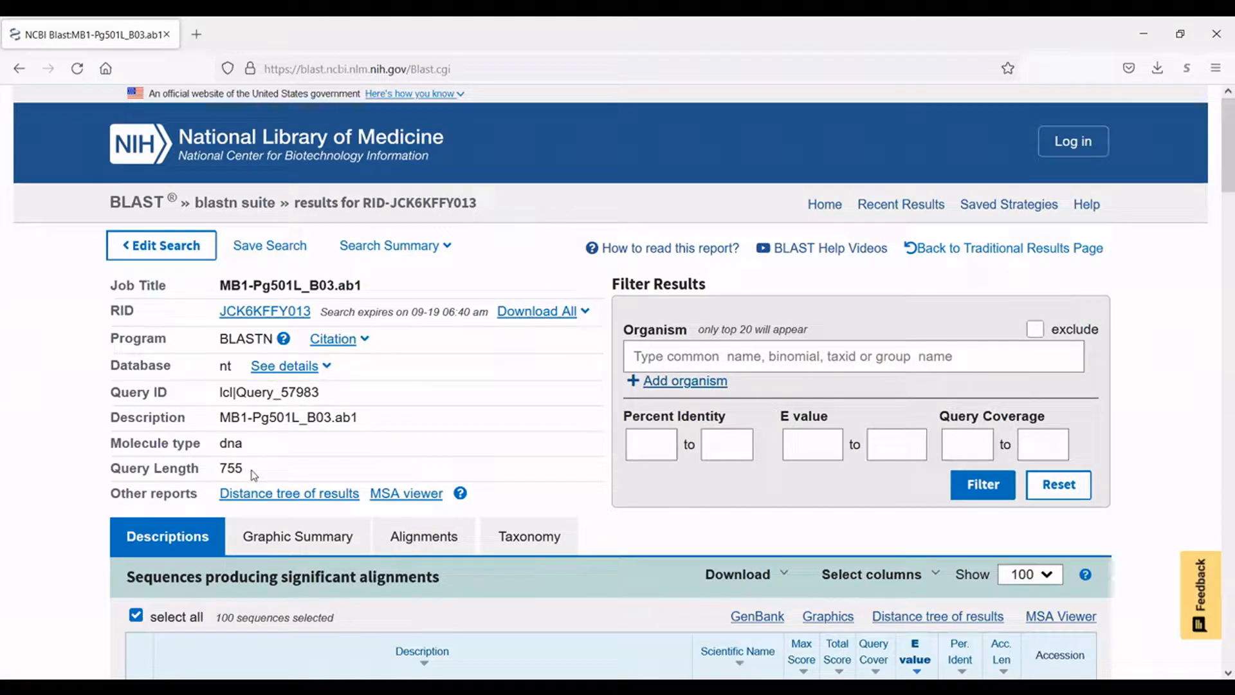
Examine the significant alignments for MB1-Pg501L, focusing on the percent identity of the top match.
scroll(2, 473, "down", 4)
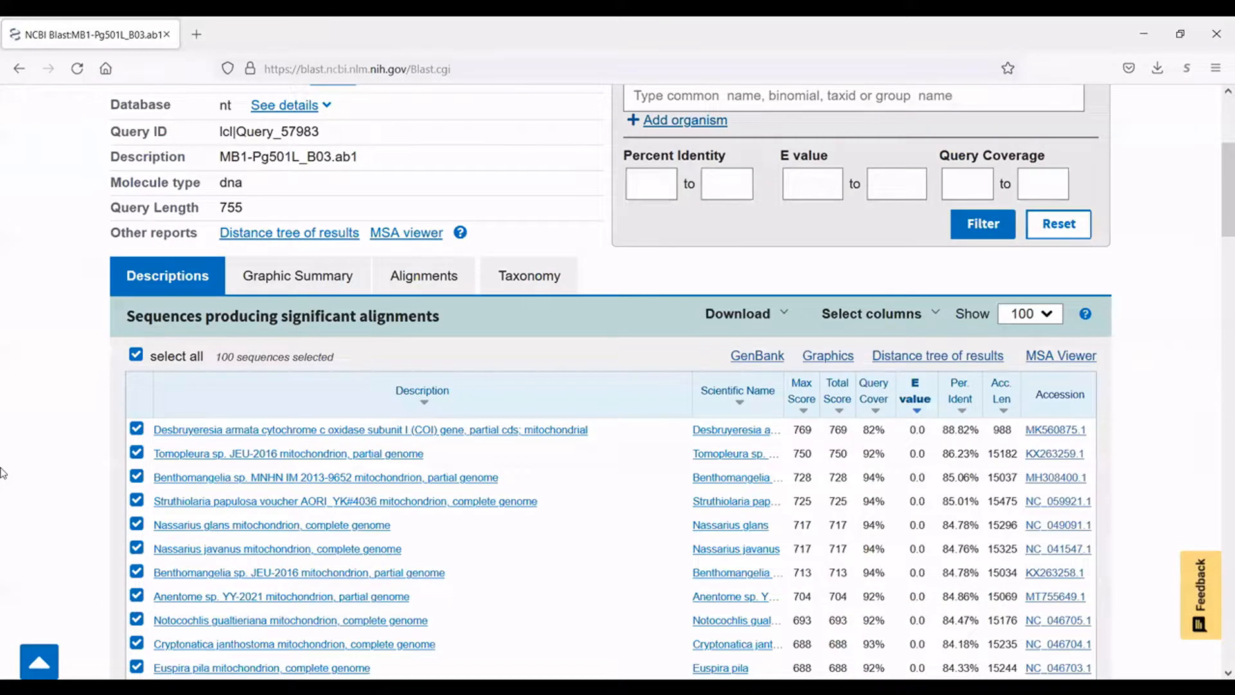
scroll(3, 473, "down", 4)
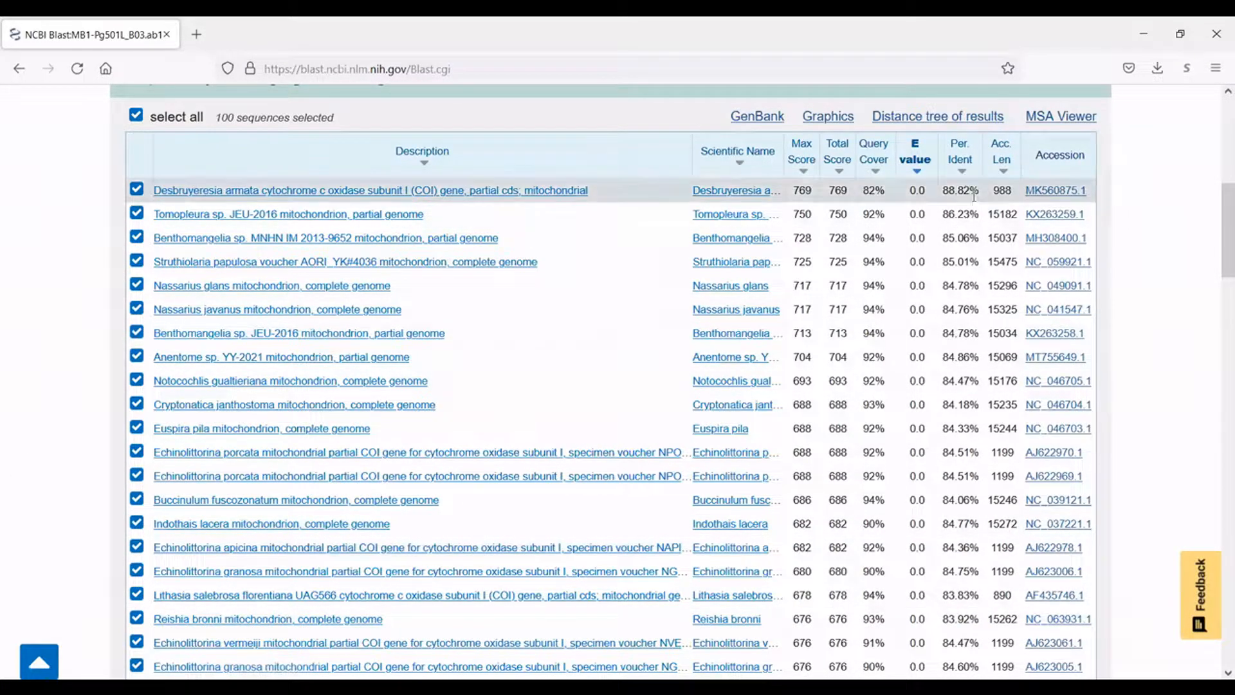
scroll(1075, 155, "up", 1)
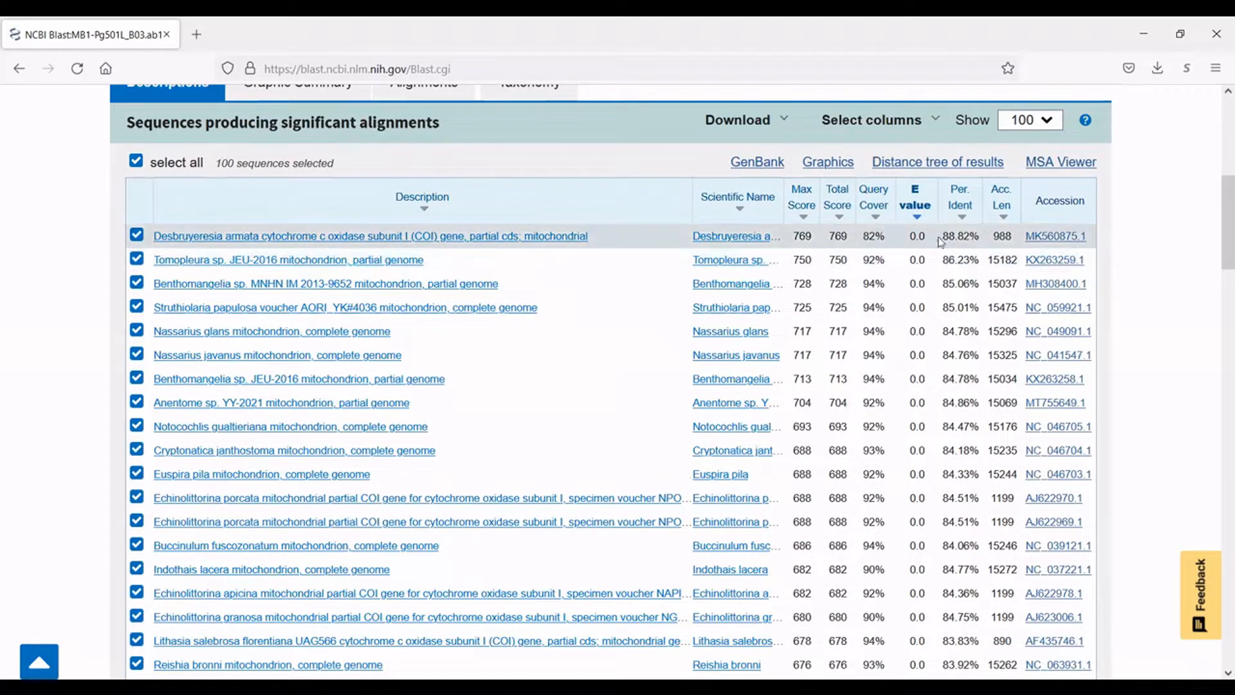
left_click_drag(945, 237, 983, 239)
left_click(930, 240)
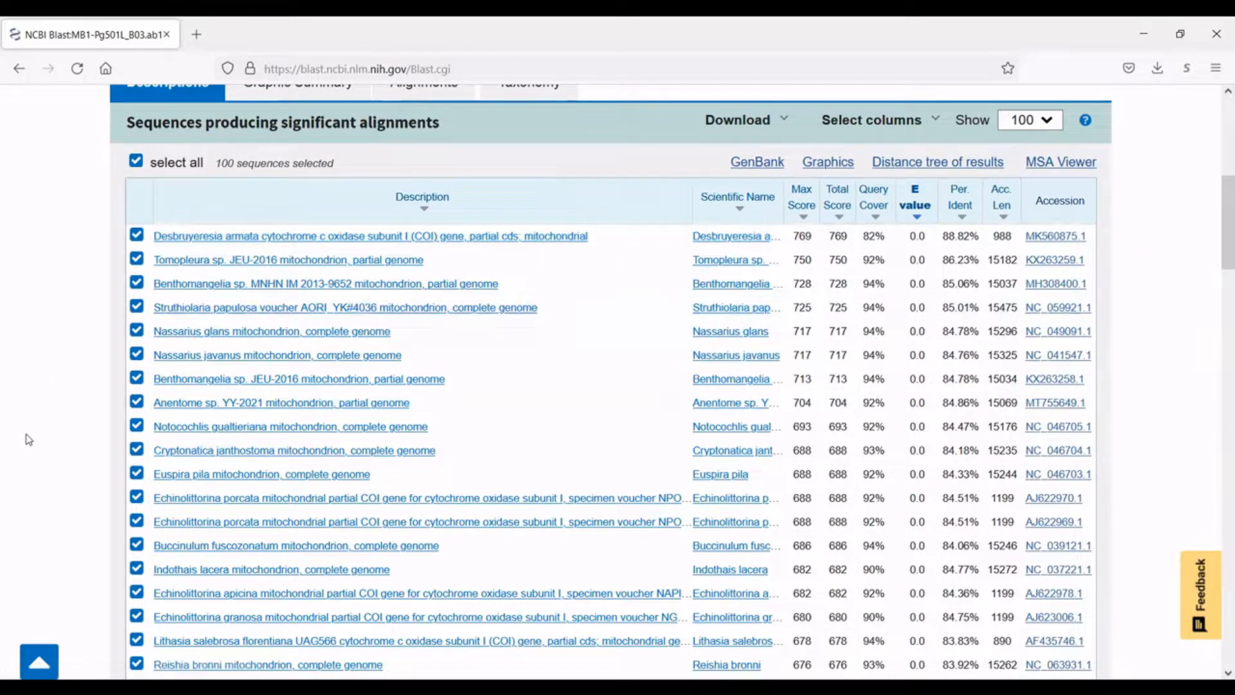
scroll(28, 439, "up", 1)
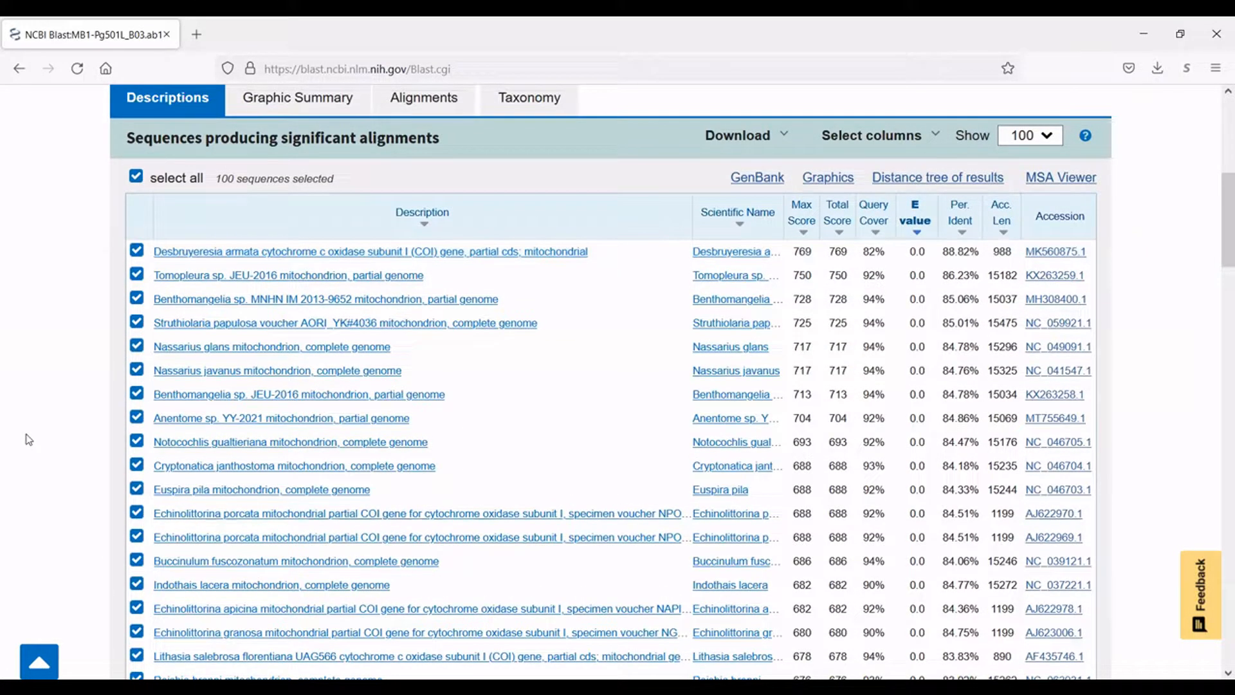
scroll(29, 439, "up", 4)
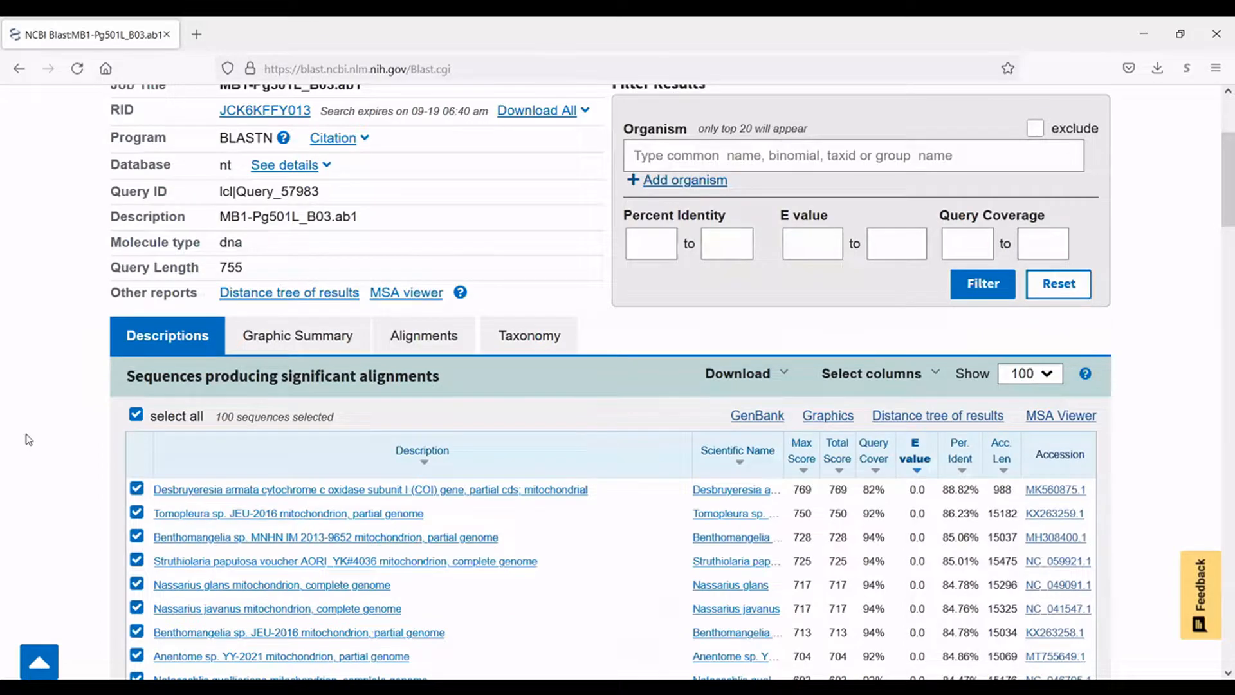
scroll(29, 439, "up", 2)
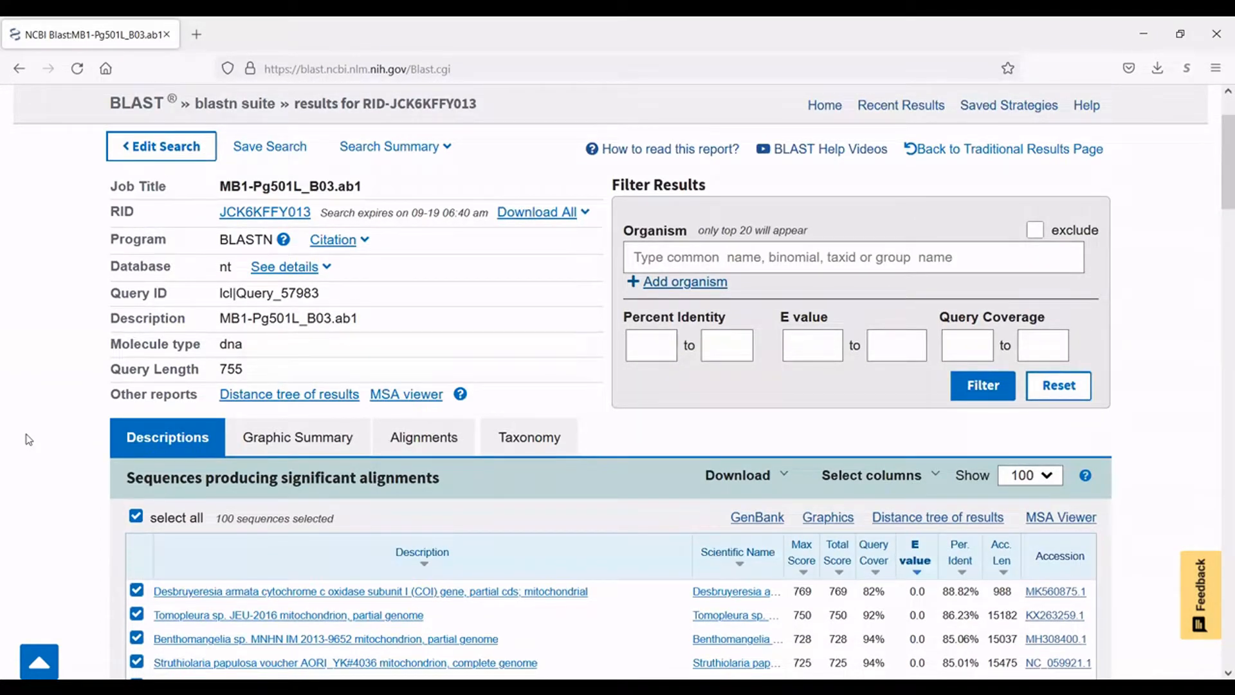
Switch to BioEdit and view the beginning of both the MB1-Pg501L chromatogram and its DNA sequence.
key("alt+Tab")
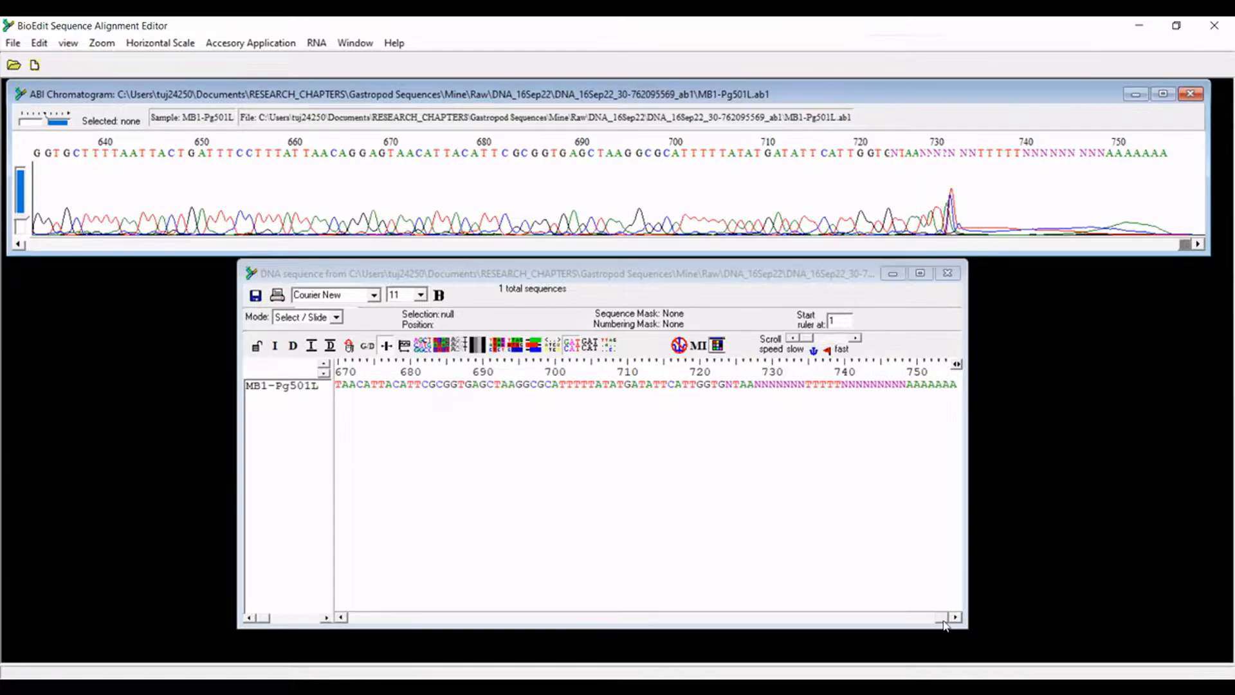
left_click_drag(941, 619, 379, 563)
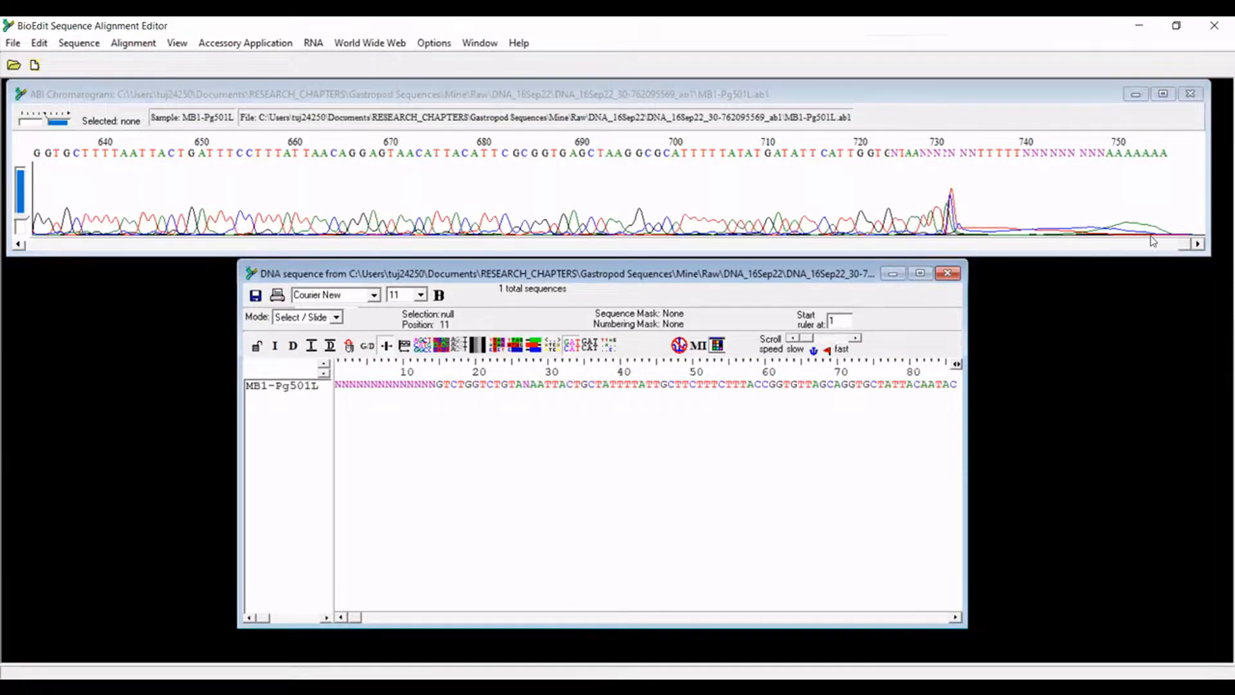
left_click_drag(1185, 245, 22, 247)
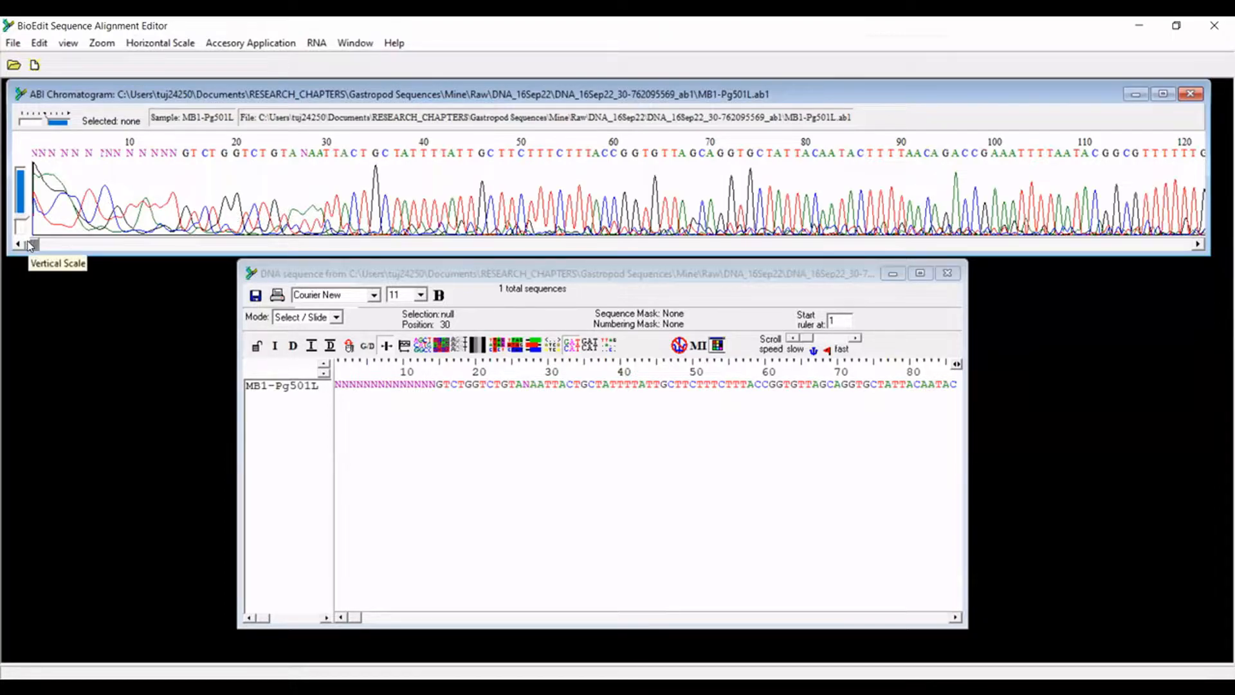
Examine the peaks and background noise in the MB1-Pg501L chromatogram between about bases 120 and 260, slightly adjusting its vertical scale.
left_click_drag(30, 245, 243, 264)
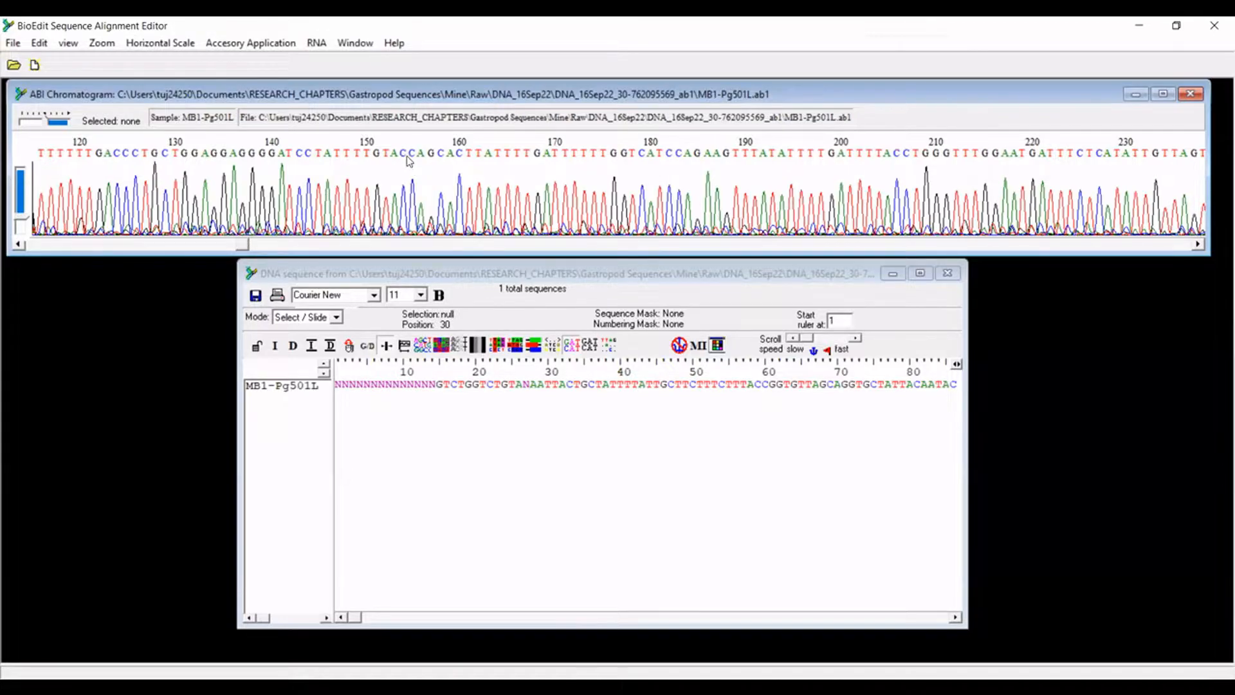
left_click_drag(245, 248, 286, 253)
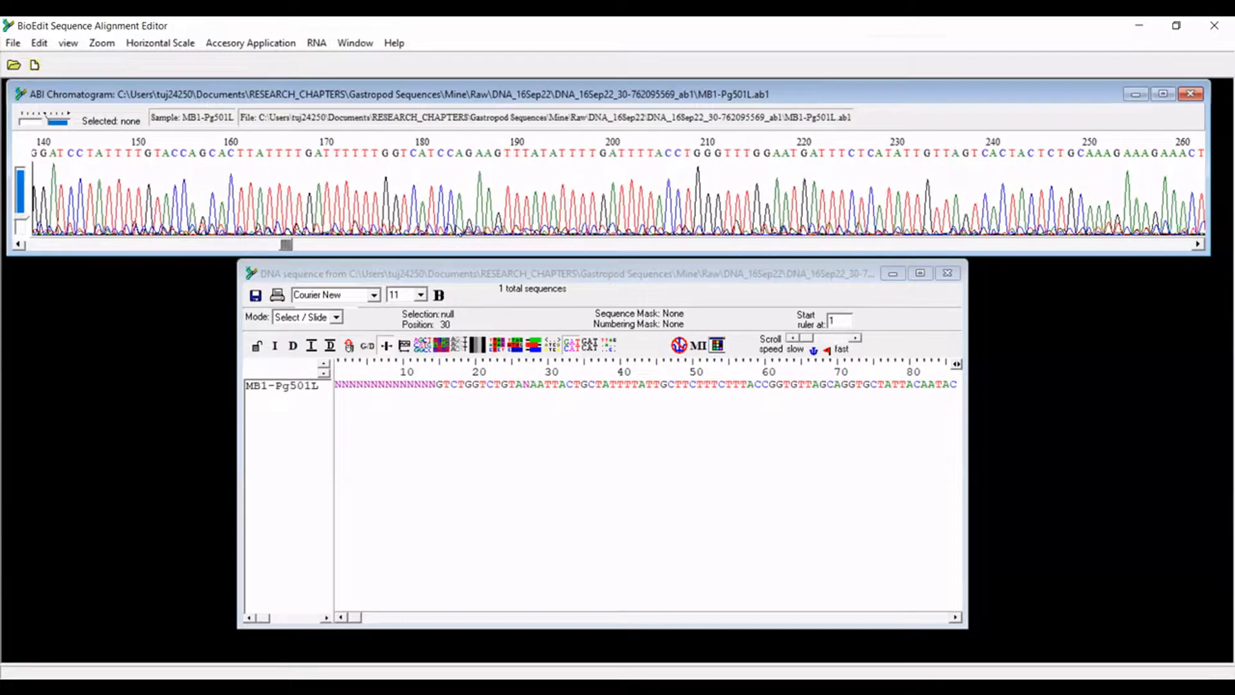
left_click(469, 233)
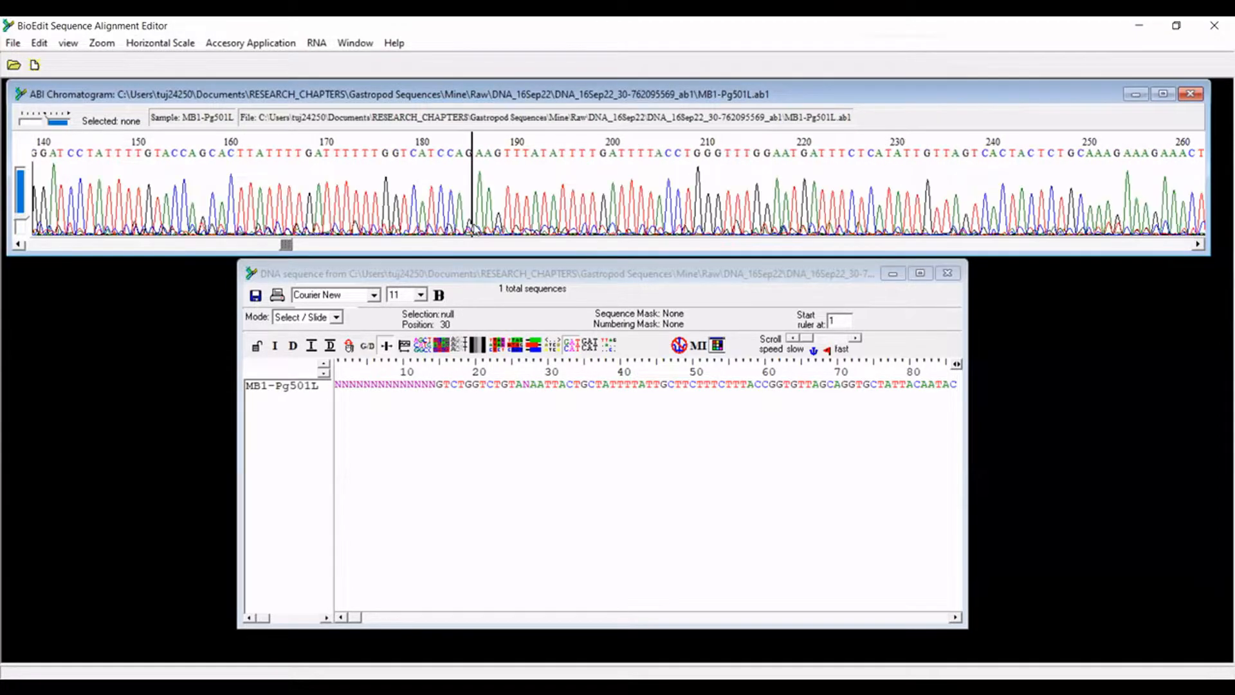
left_click(468, 232)
left_click(469, 233)
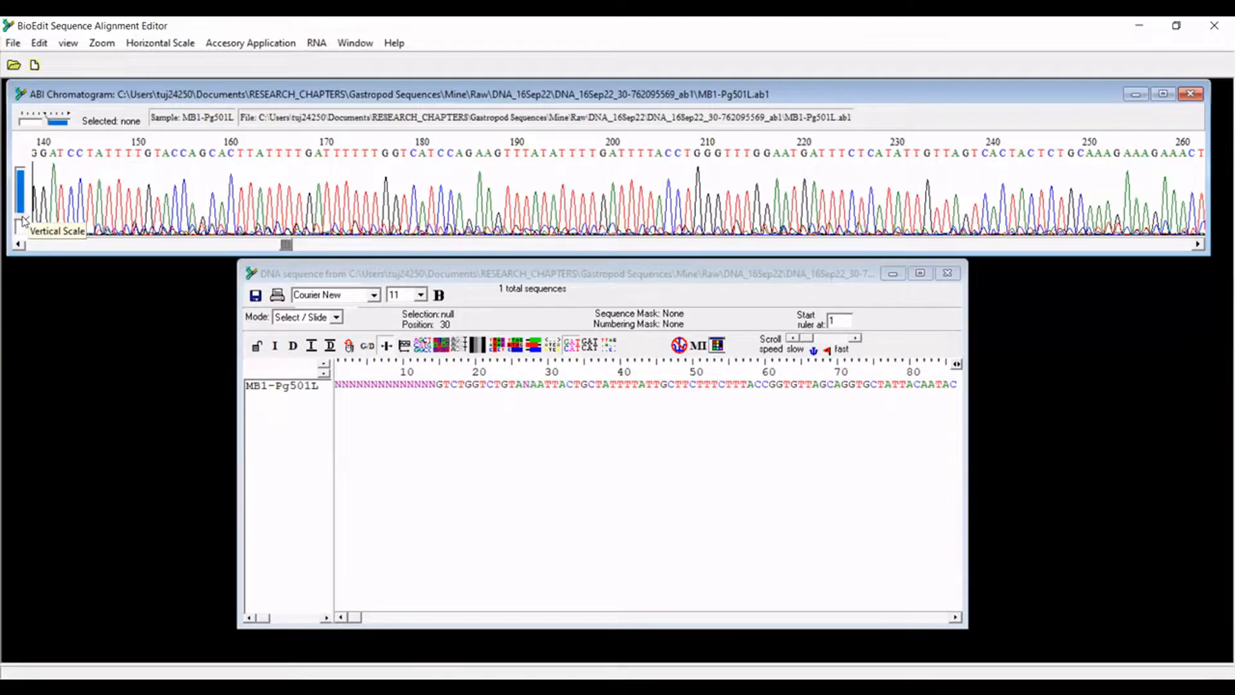
mouse_move(23, 222)
left_mouse_down()
mouse_move(29, 190)
mouse_move(25, 217)
left_mouse_up()
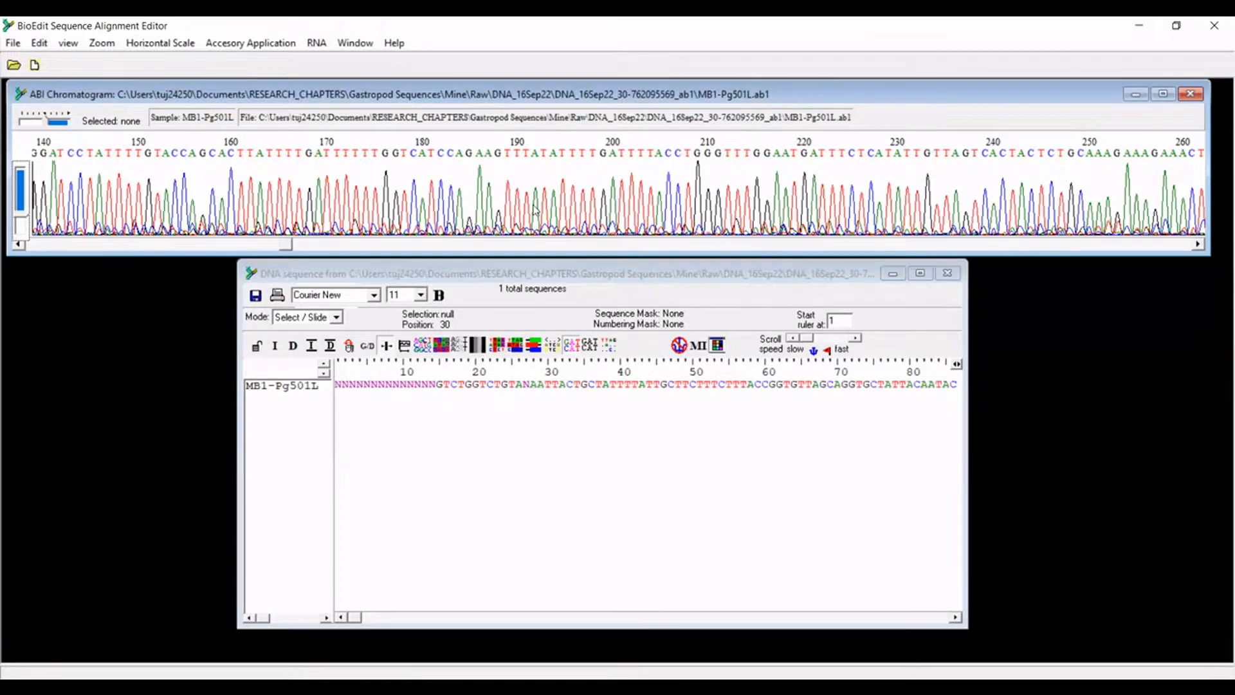
Inspect the tail of the MB1-Pg501L chromatogram and sequence, checking base 701 as the cutoff for trimming.
mouse_move(288, 248)
left_mouse_down()
mouse_move(442, 285)
mouse_move(661, 238)
mouse_move(1088, 254)
mouse_move(1140, 238)
mouse_move(1200, 245)
left_mouse_up()
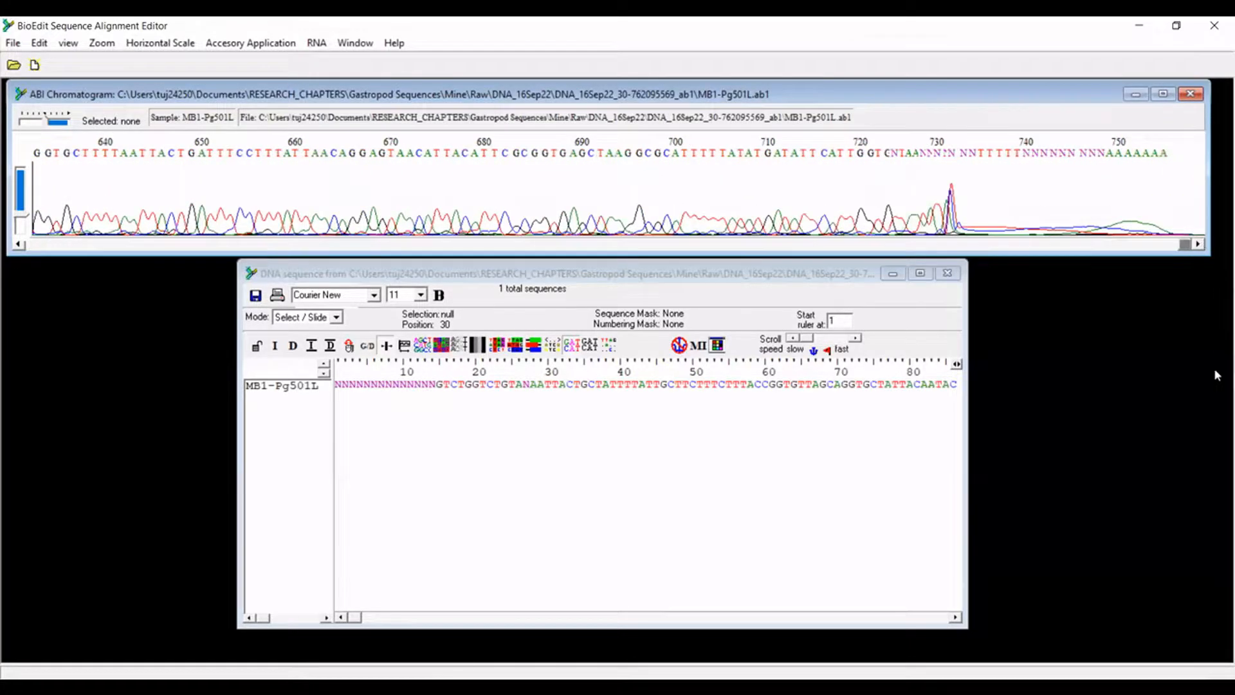
left_click_drag(356, 619, 957, 631)
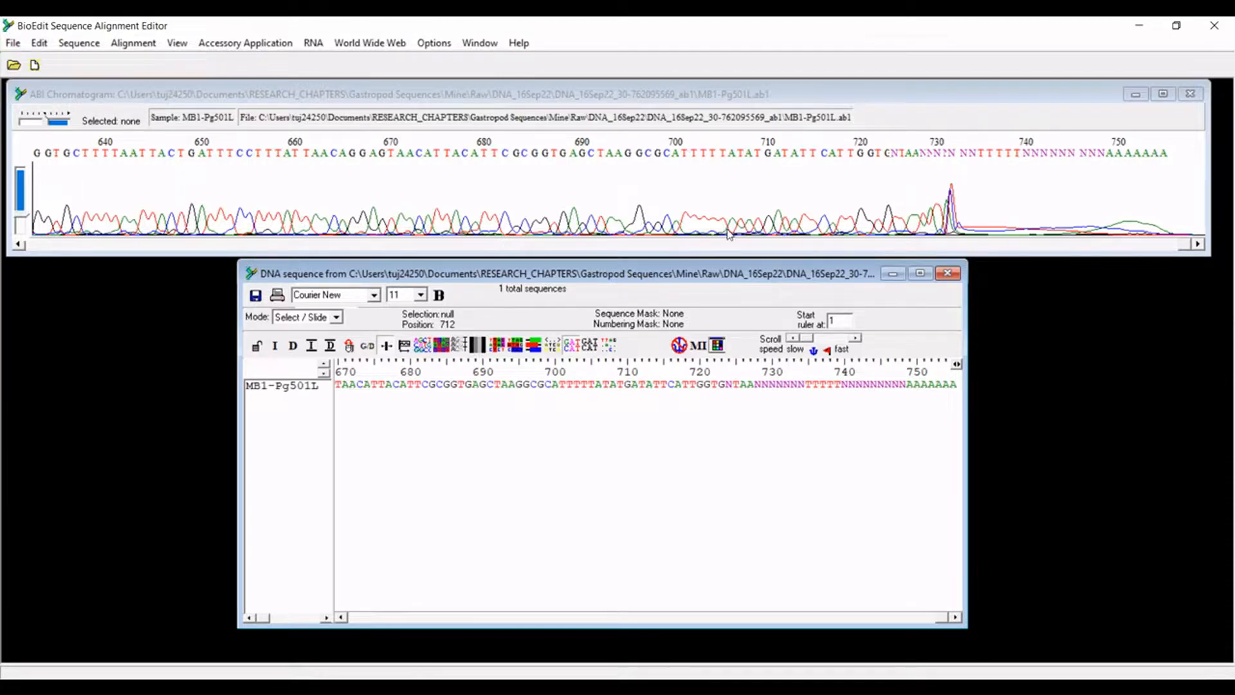
left_click(563, 386)
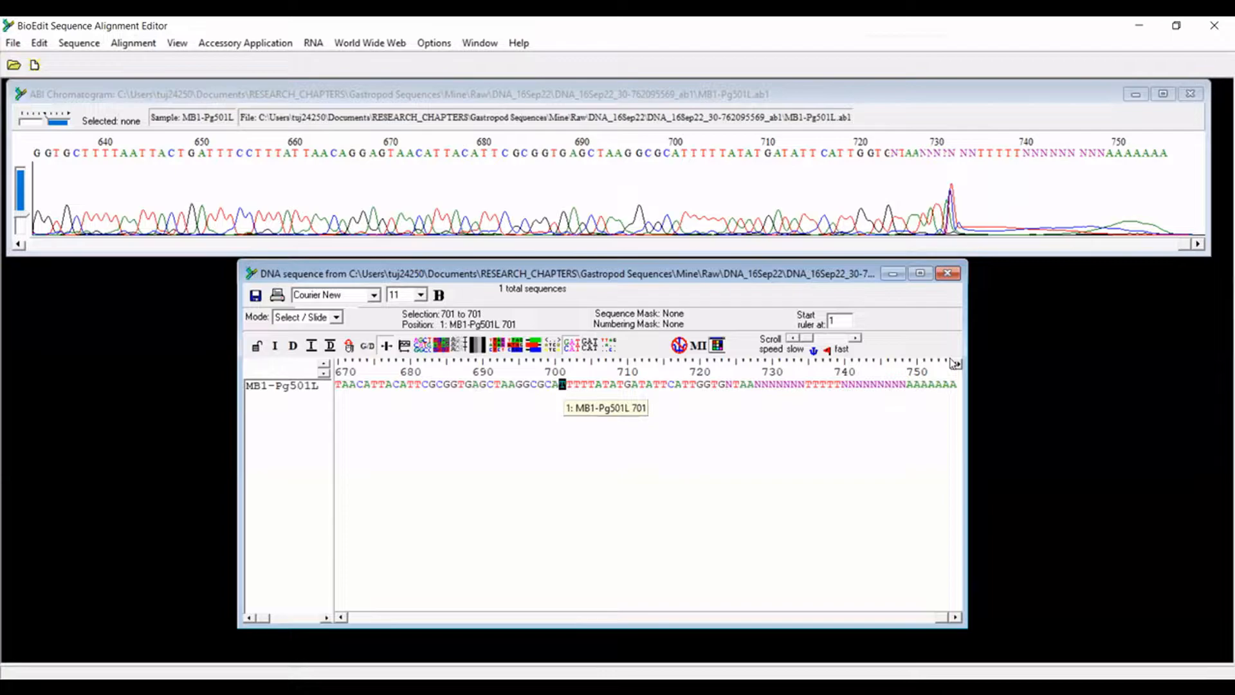
left_click(703, 461)
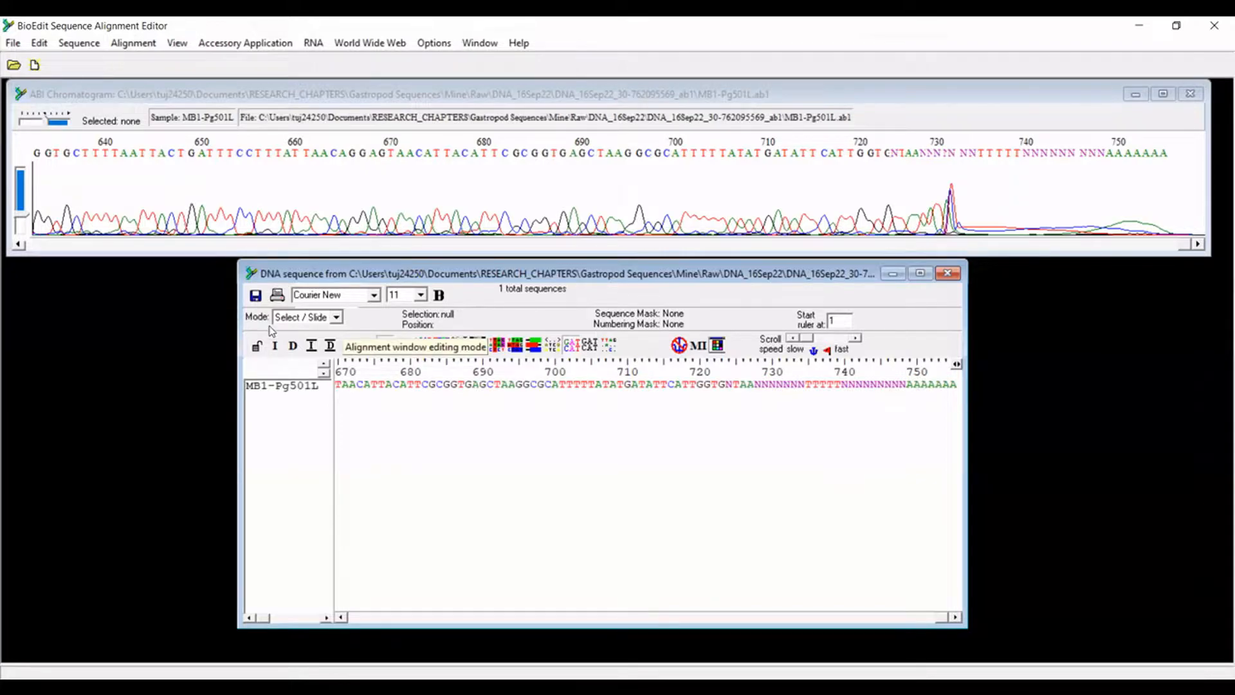
Switch the sequence window to Edit mode and delete bases 701 to 756 from the end of MB1-Pg501L.
left_click(310, 322)
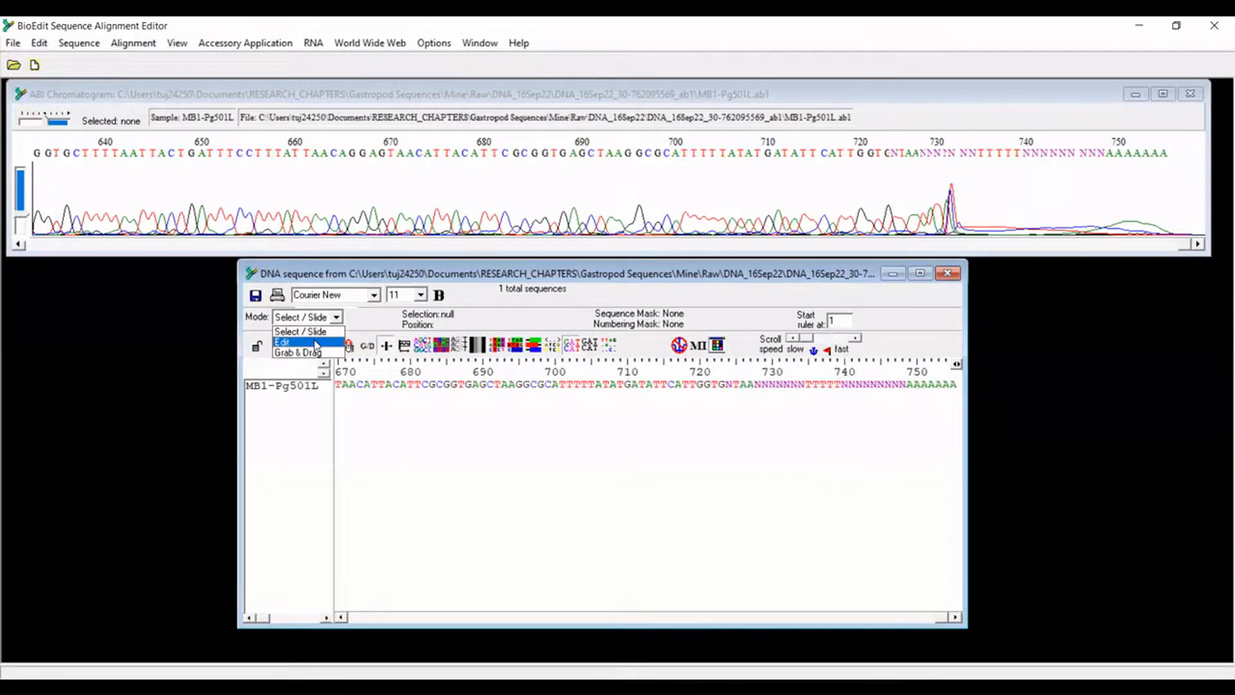
left_click(315, 344)
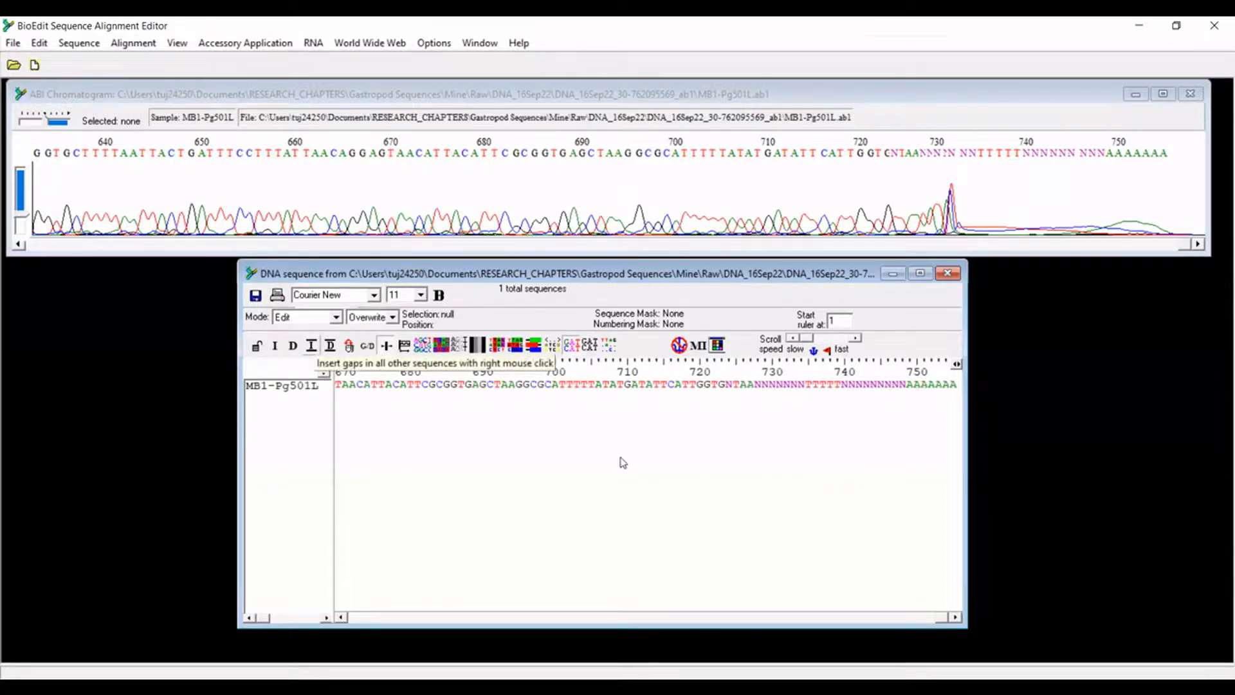
left_click(562, 384)
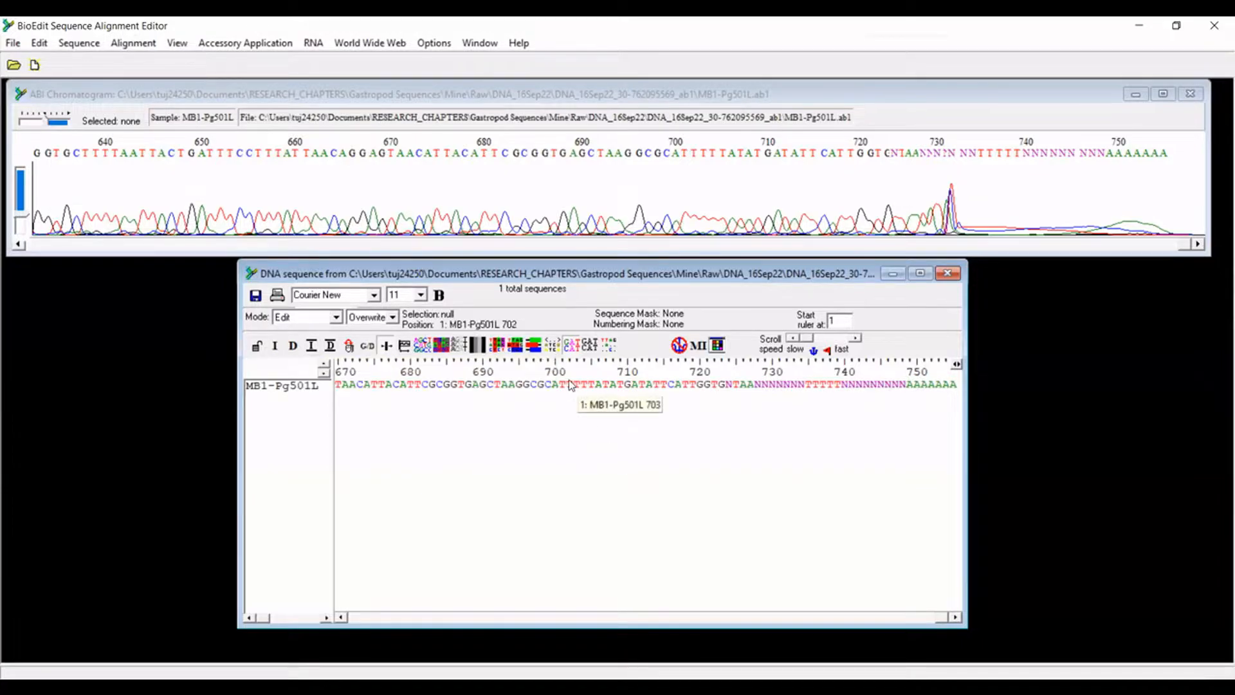
left_click_drag(562, 384, 961, 394)
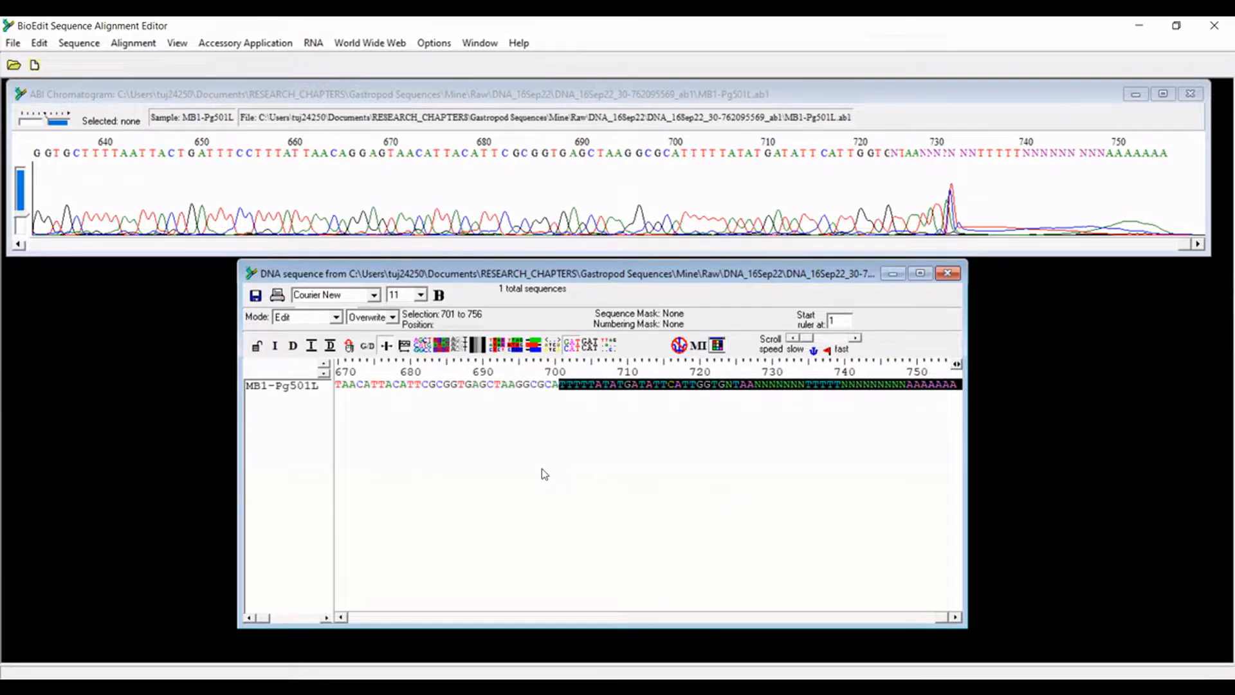
key("Delete")
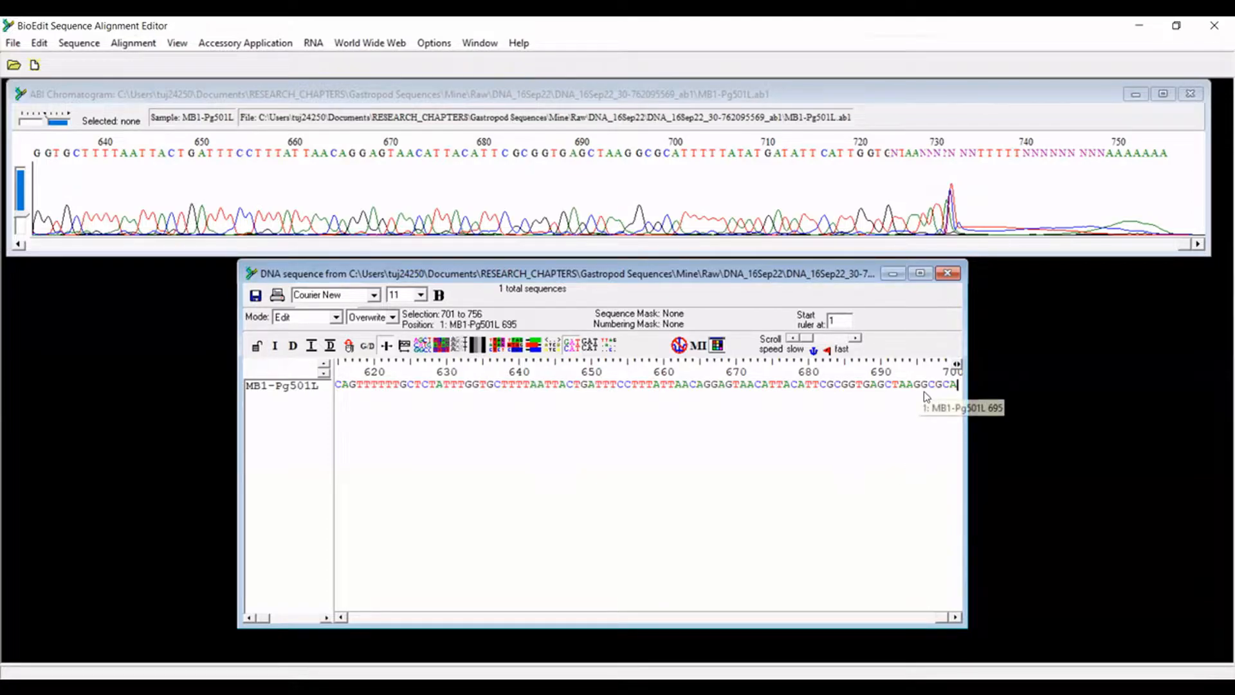
Locate chromatogram base 296 in the MB1-Pg501L sequence and replace the GC at positions 296–297 with a single N.
mouse_move(1189, 248)
left_mouse_down()
mouse_move(917, 282)
mouse_move(805, 265)
mouse_move(781, 273)
mouse_move(778, 297)
mouse_move(719, 277)
mouse_move(553, 293)
mouse_move(487, 260)
left_mouse_up()
left_click(473, 225)
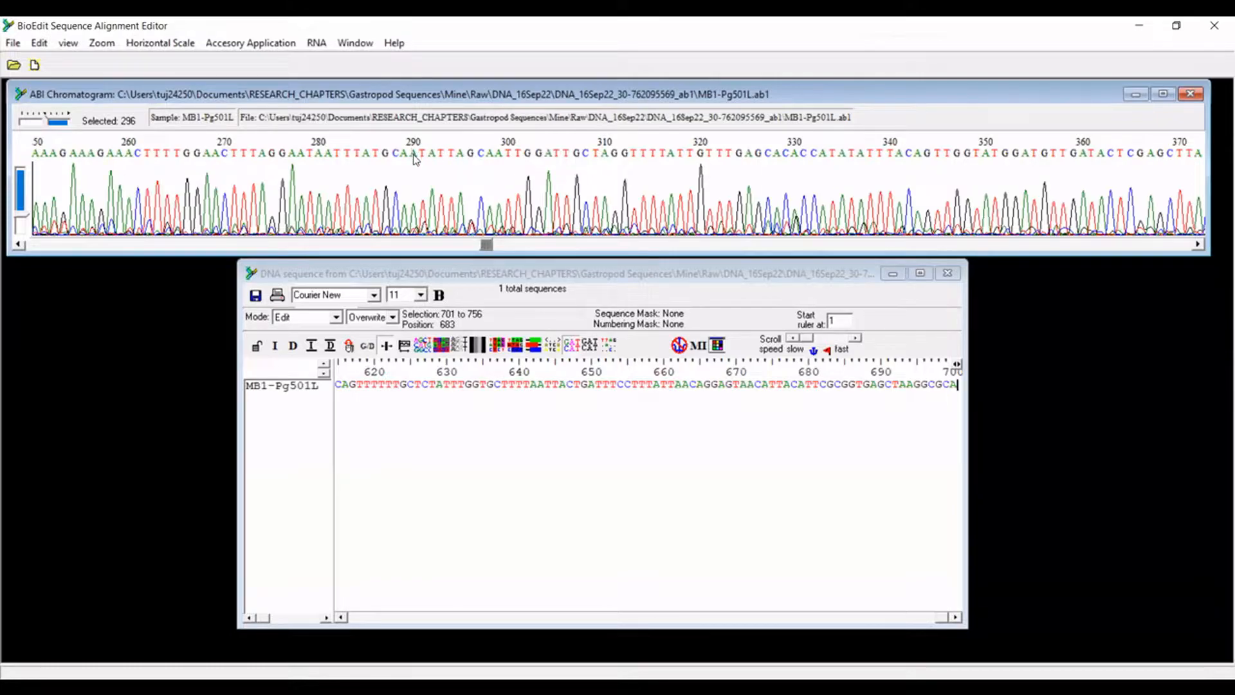
left_click_drag(941, 618, 611, 607)
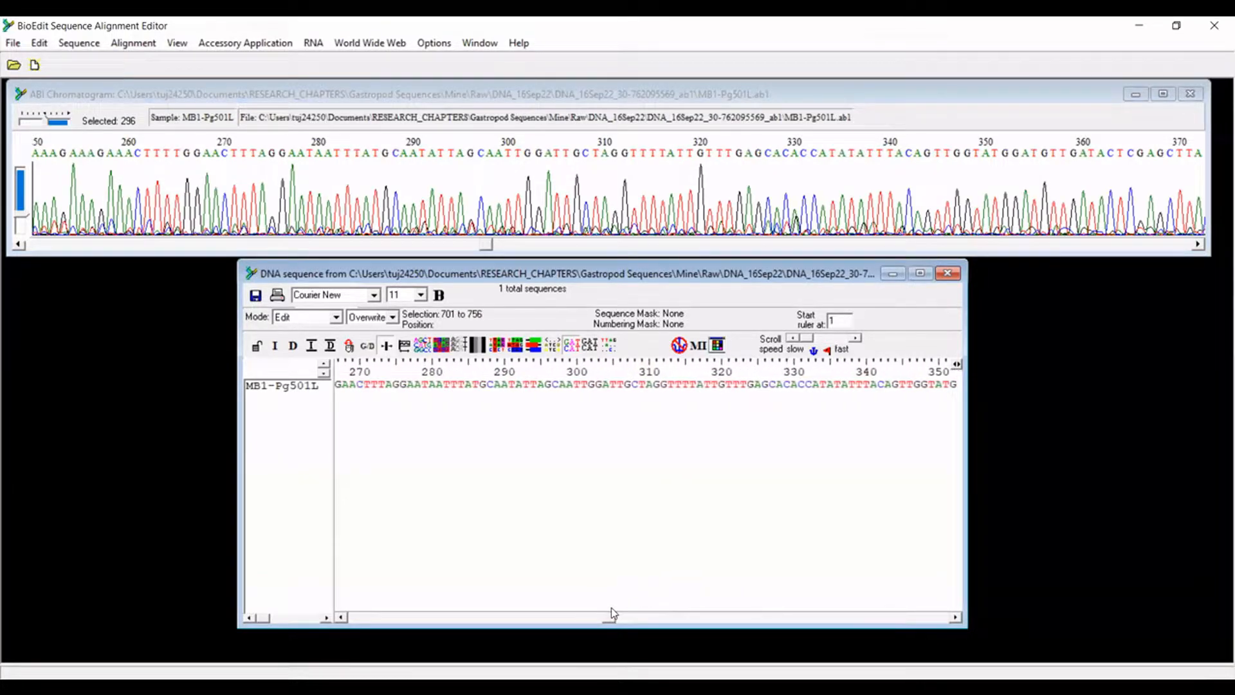
left_click(550, 387)
left_click_drag(552, 390, 554, 390)
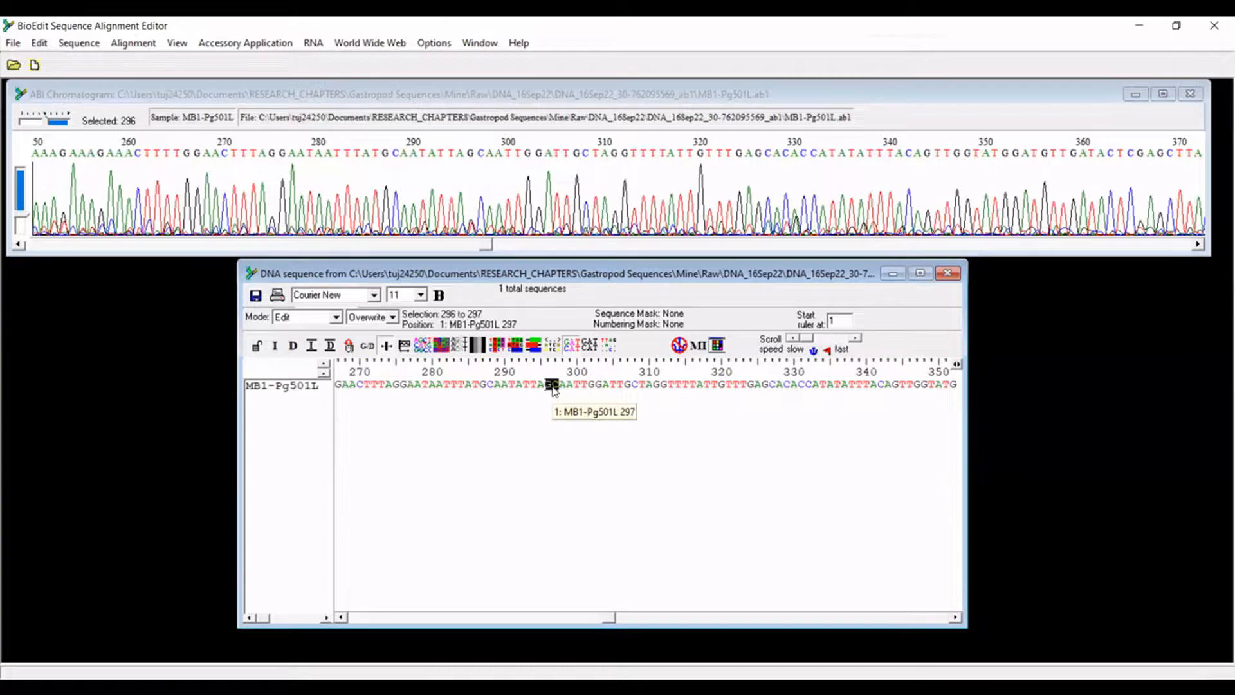
left_click(552, 386)
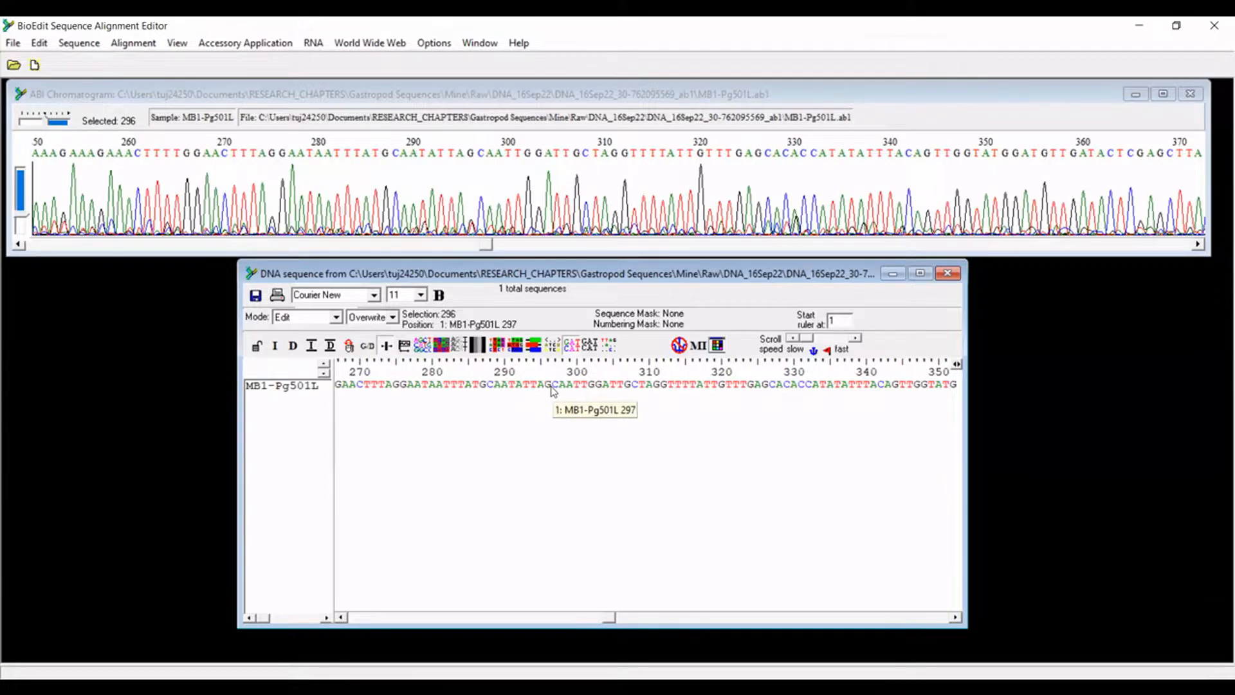
left_click(549, 386)
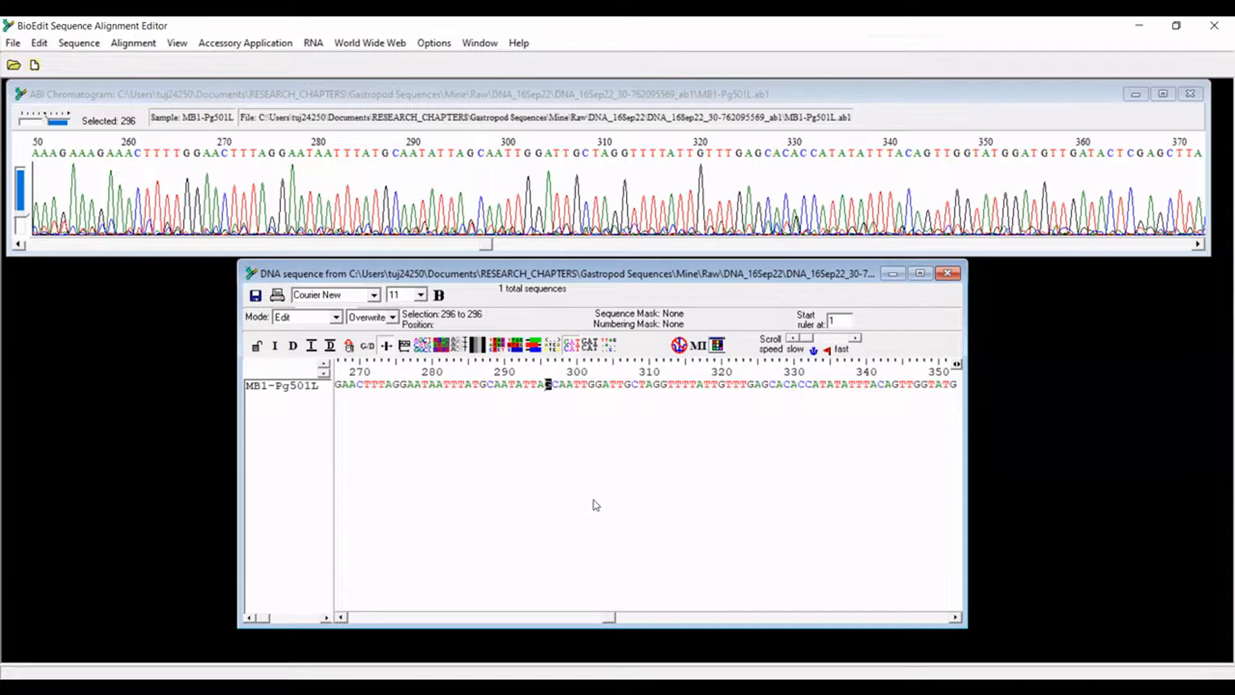
type("N")
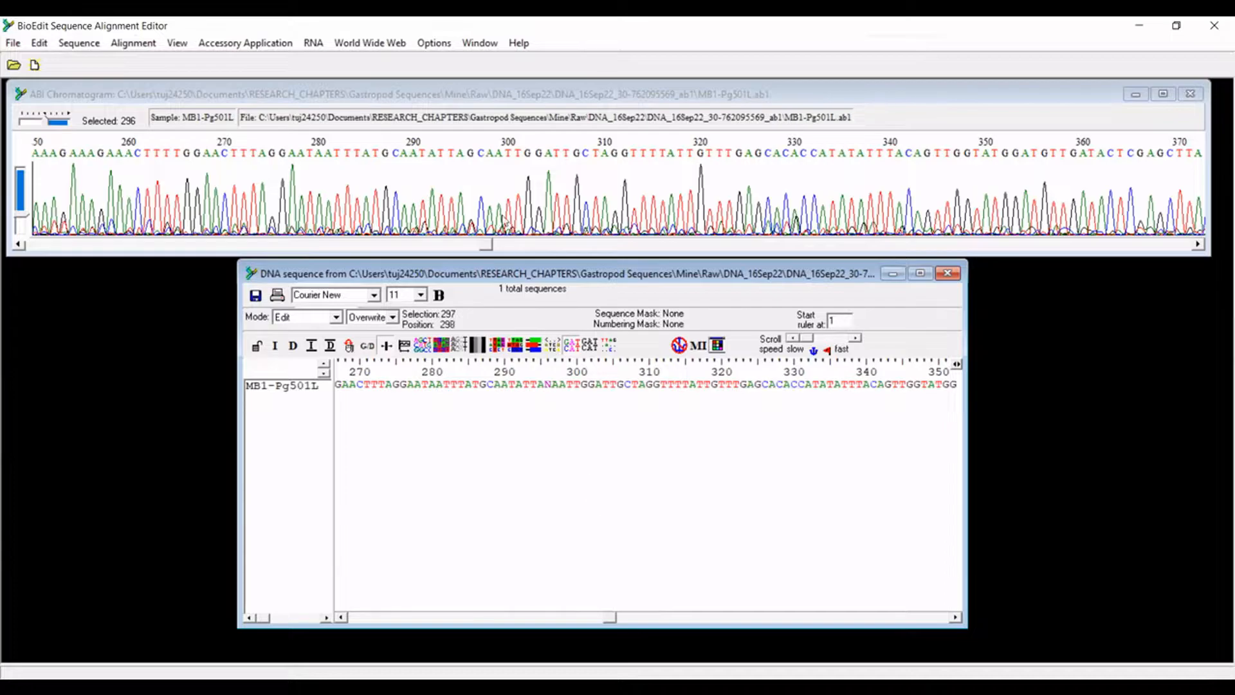
Check the chromatogram back to its noisy start and delete the first 30 bases of the MB1-Pg501L sequence.
left_click_drag(488, 248, 349, 247)
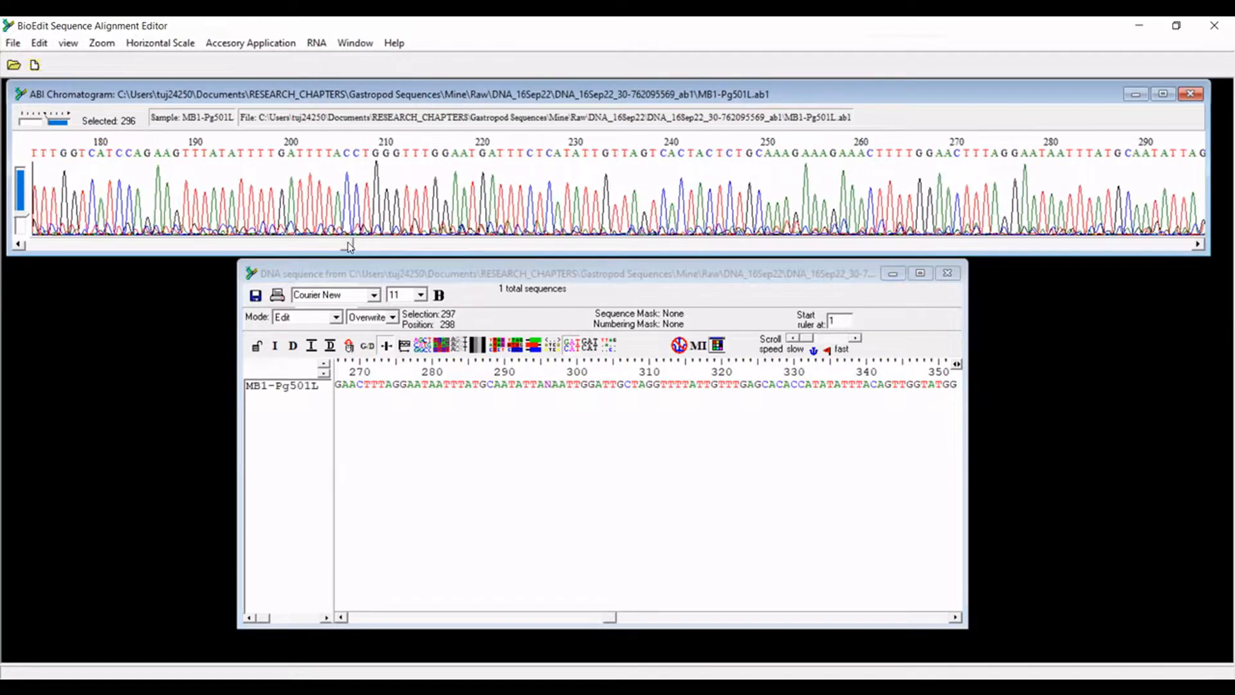
mouse_move(550, 395)
left_click_drag(347, 248, 132, 259)
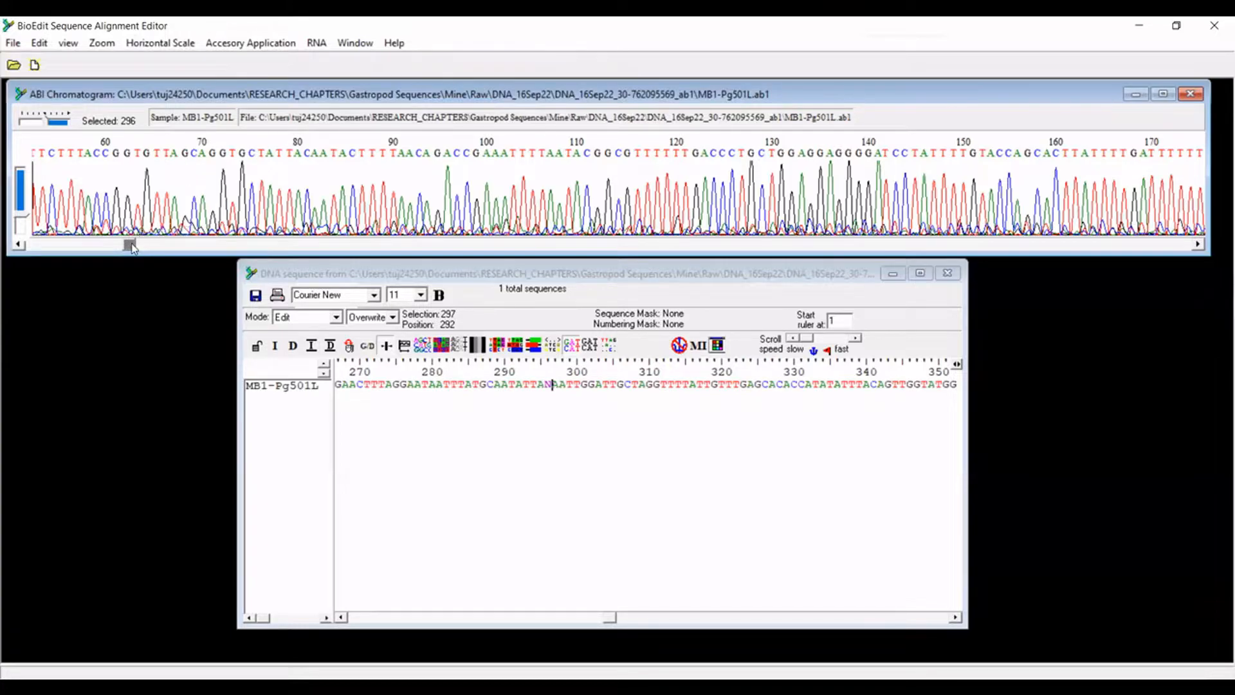
left_click_drag(133, 248, 26, 255)
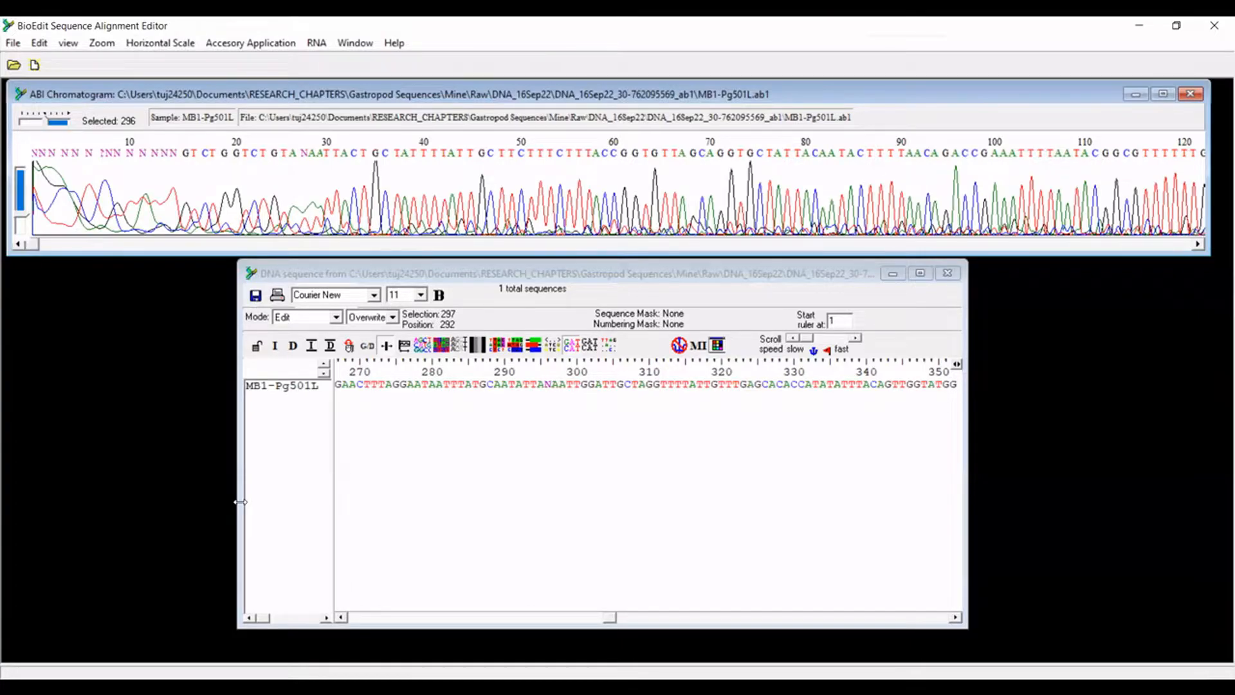
left_click_drag(612, 619, 342, 626)
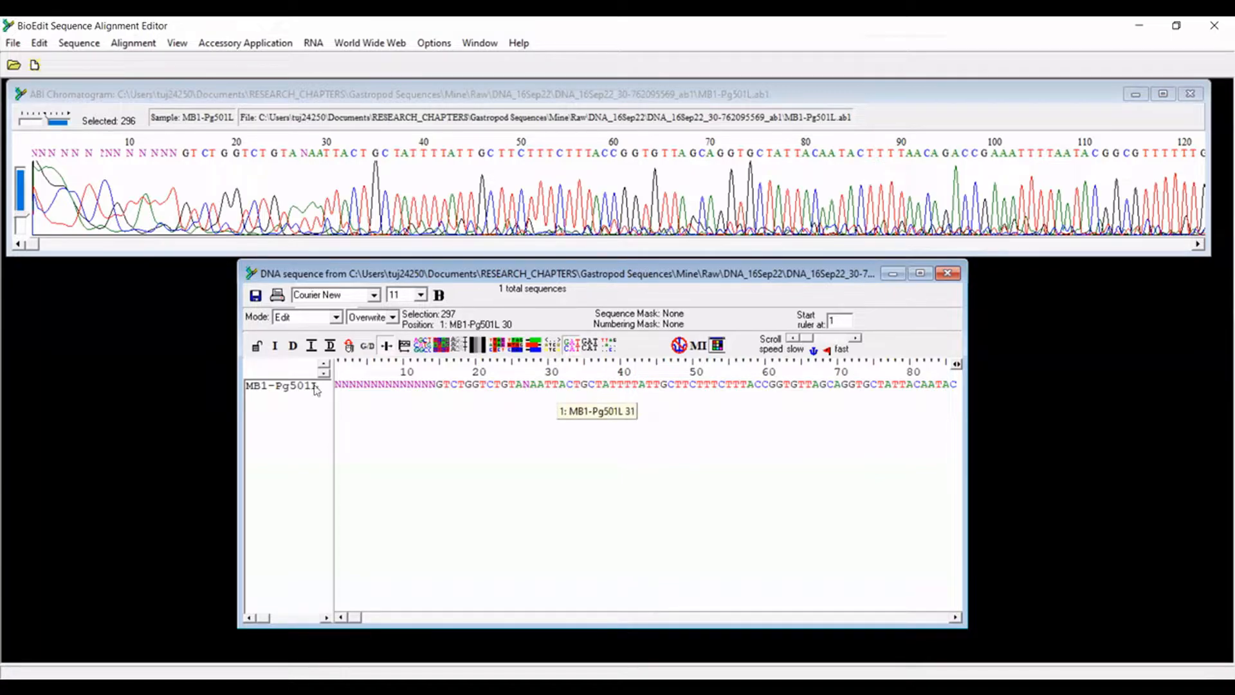
left_click_drag(550, 386, 315, 390)
key("Delete")
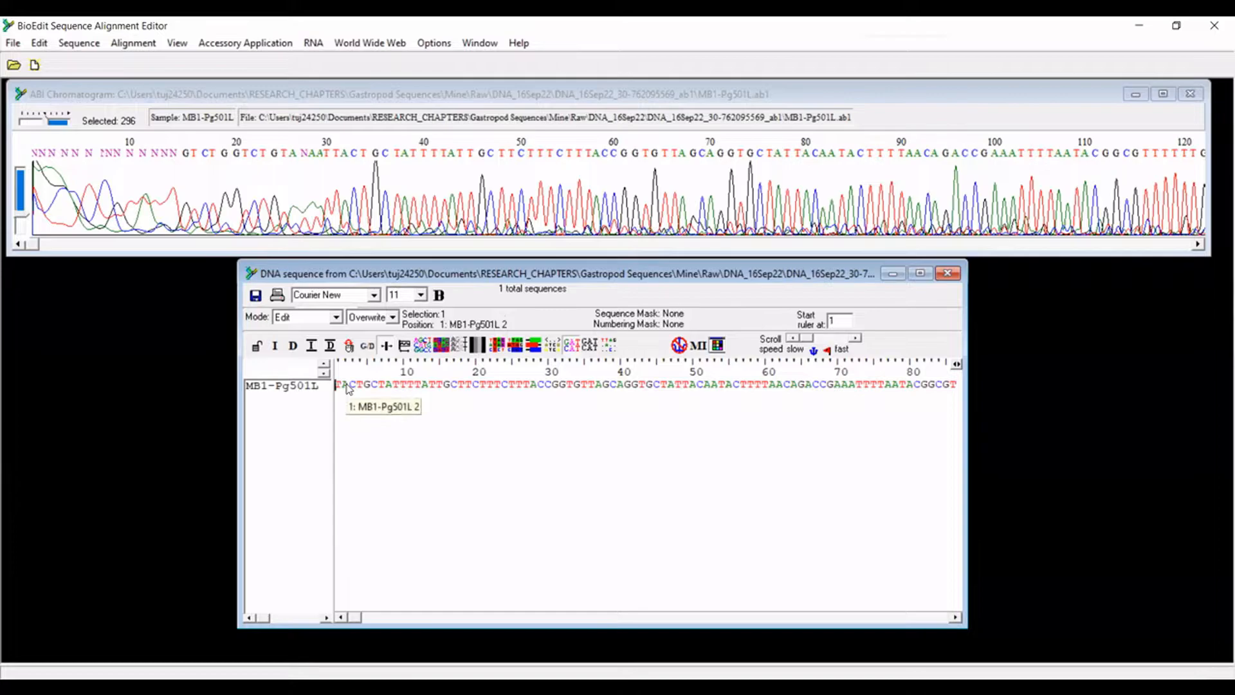
Select the whole trimmed MB1-Pg501L sequence, then open MB1-Pg1253R.ab1 and reposition the MB1-Pg501L chromatogram window.
left_click_drag(342, 386, 1214, 411)
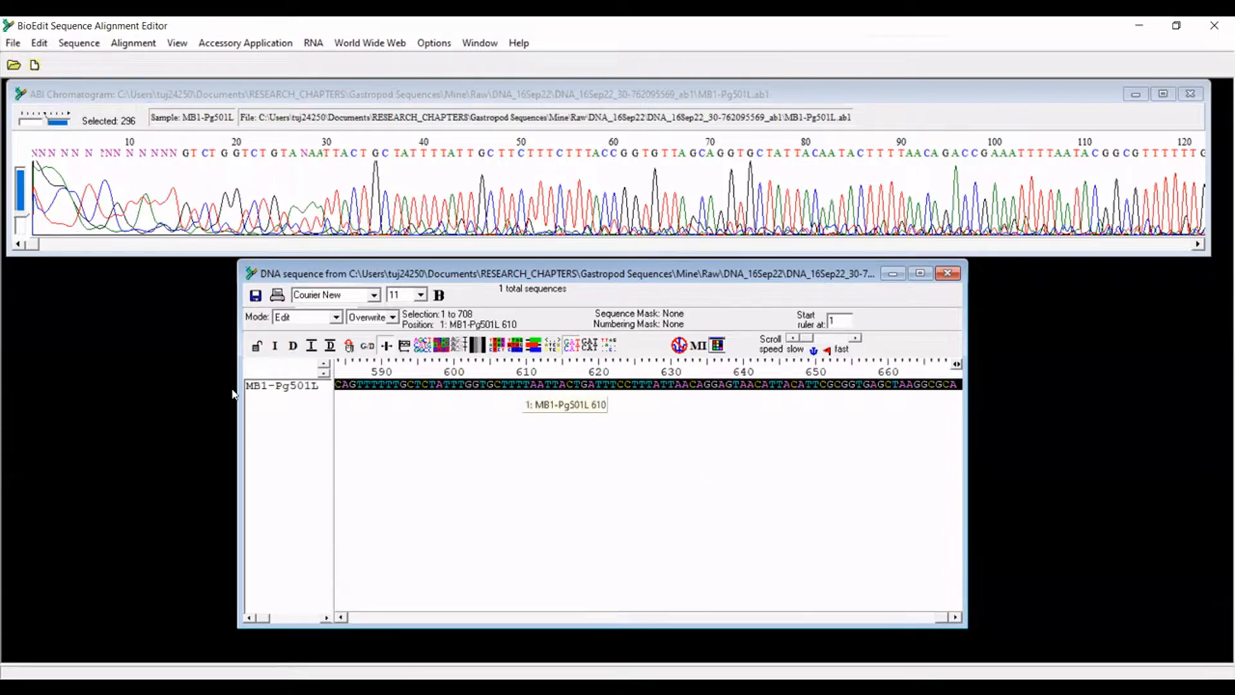
left_click(14, 43)
left_click(43, 80)
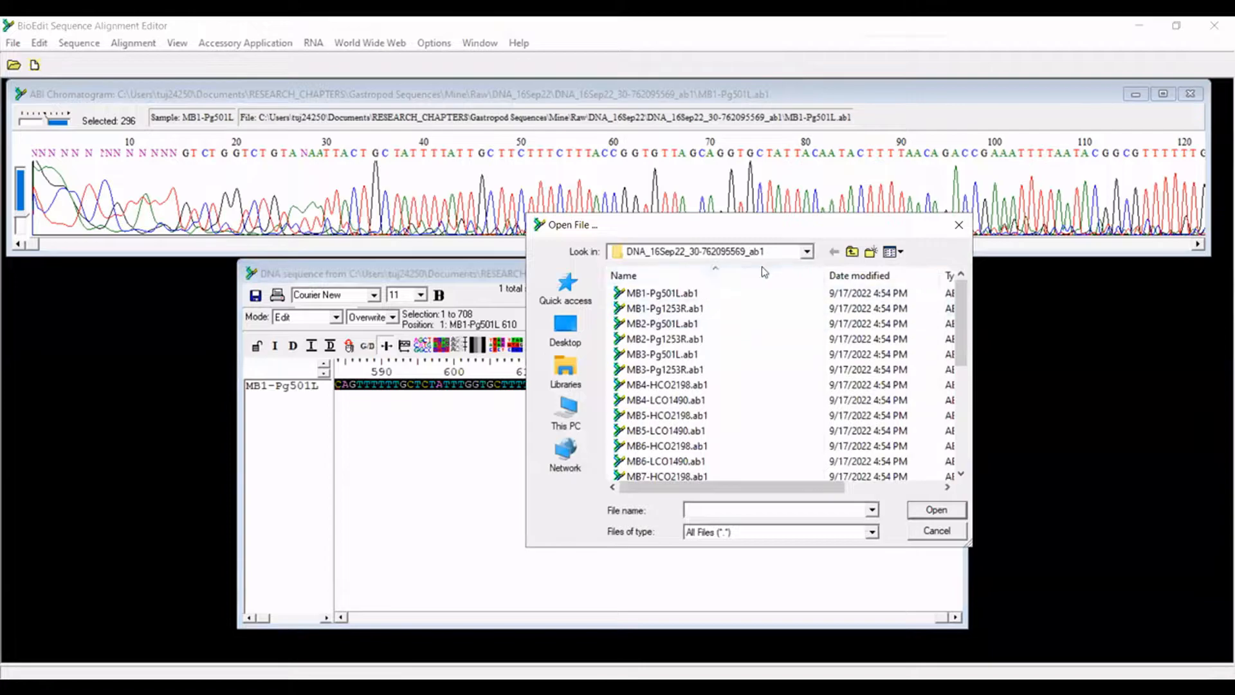
left_click(671, 310)
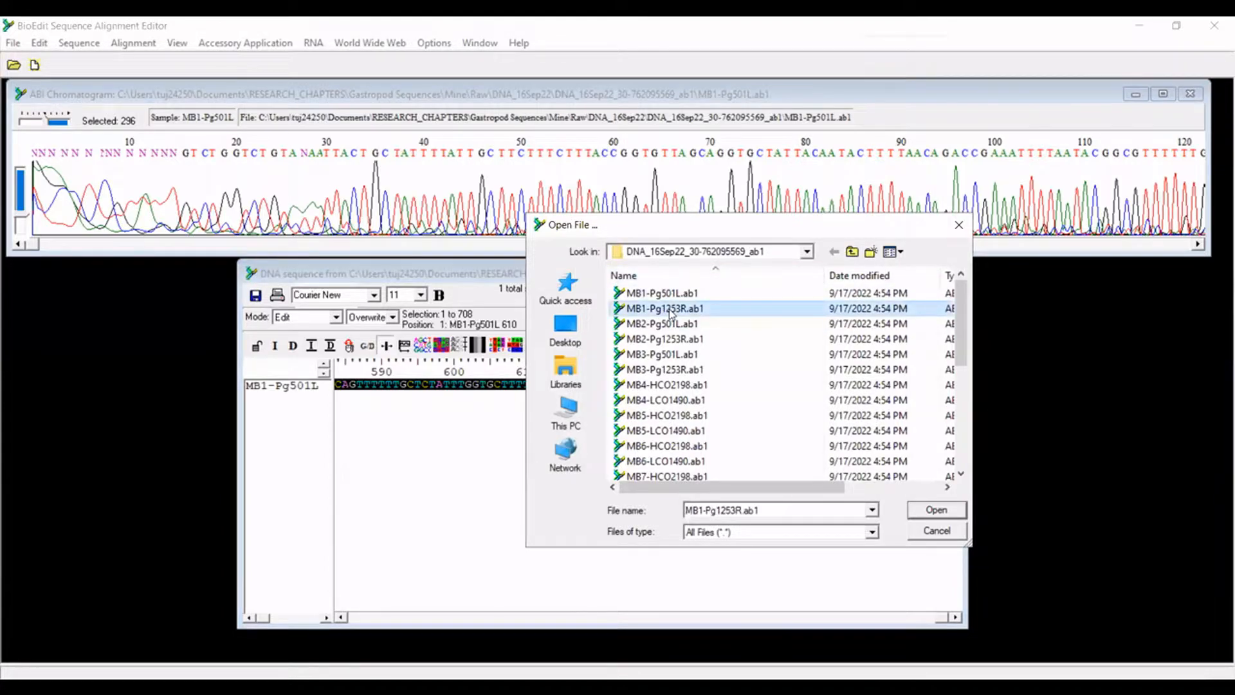
double_click(671, 311)
mouse_move(561, 95)
left_mouse_down()
mouse_move(566, 105)
mouse_move(559, 90)
left_mouse_up()
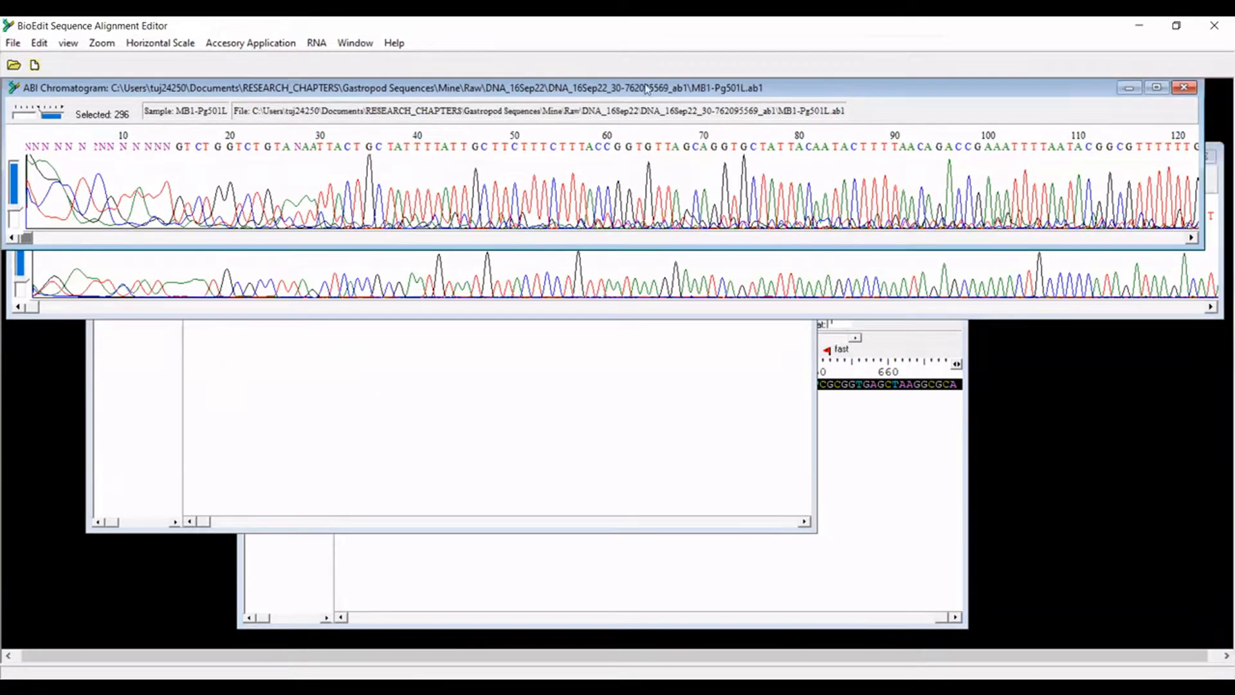
Close the MB1-Pg501L chromatogram and arrange the MB1-Pg1253R chromatogram above its sequence window.
left_click(1182, 89)
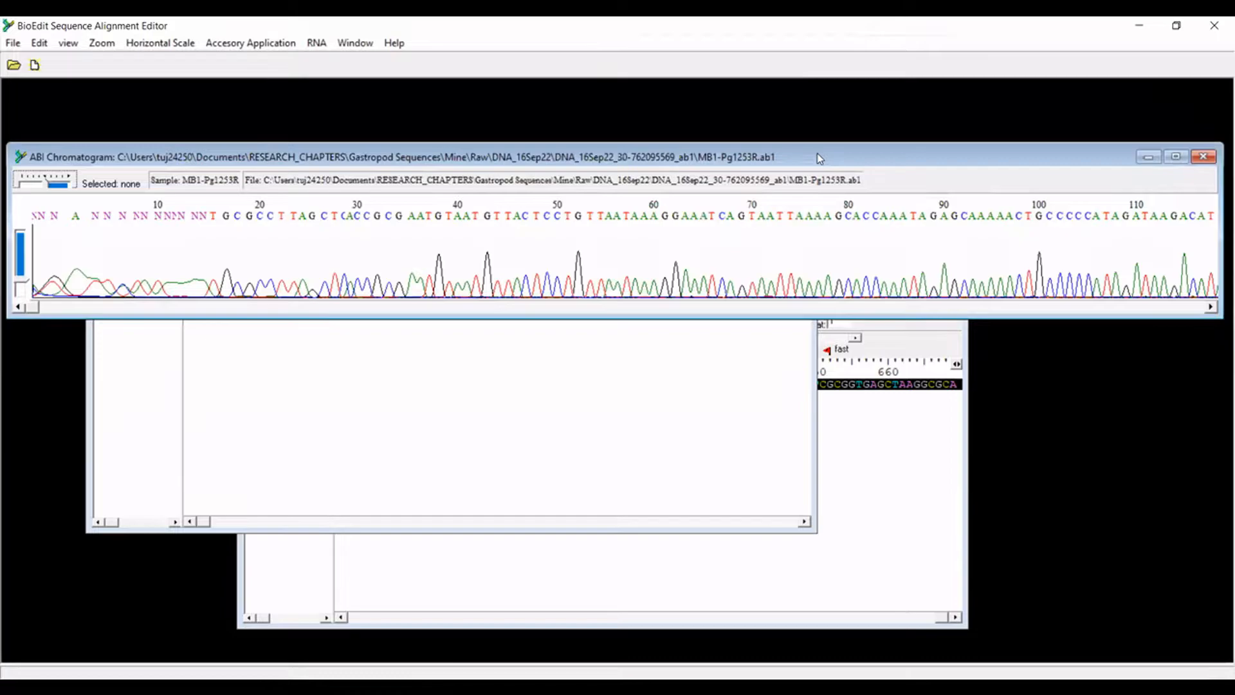
left_click_drag(820, 158, 810, 93)
left_click(665, 363)
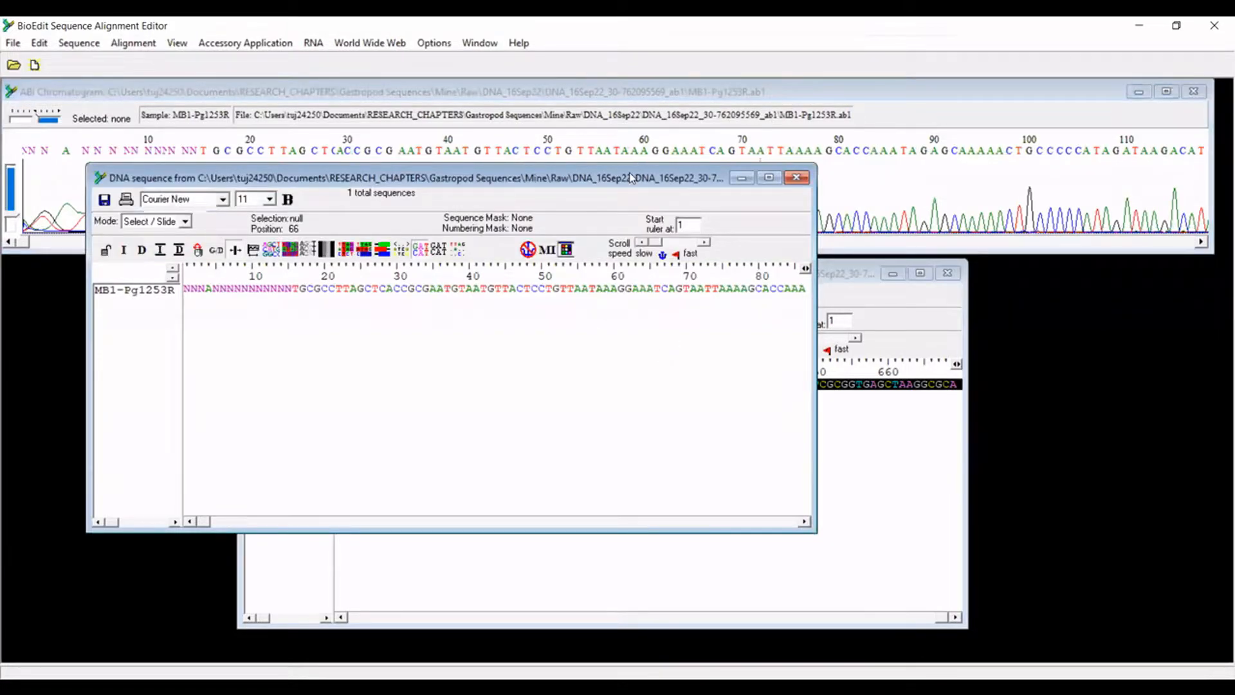
left_click_drag(631, 178, 690, 280)
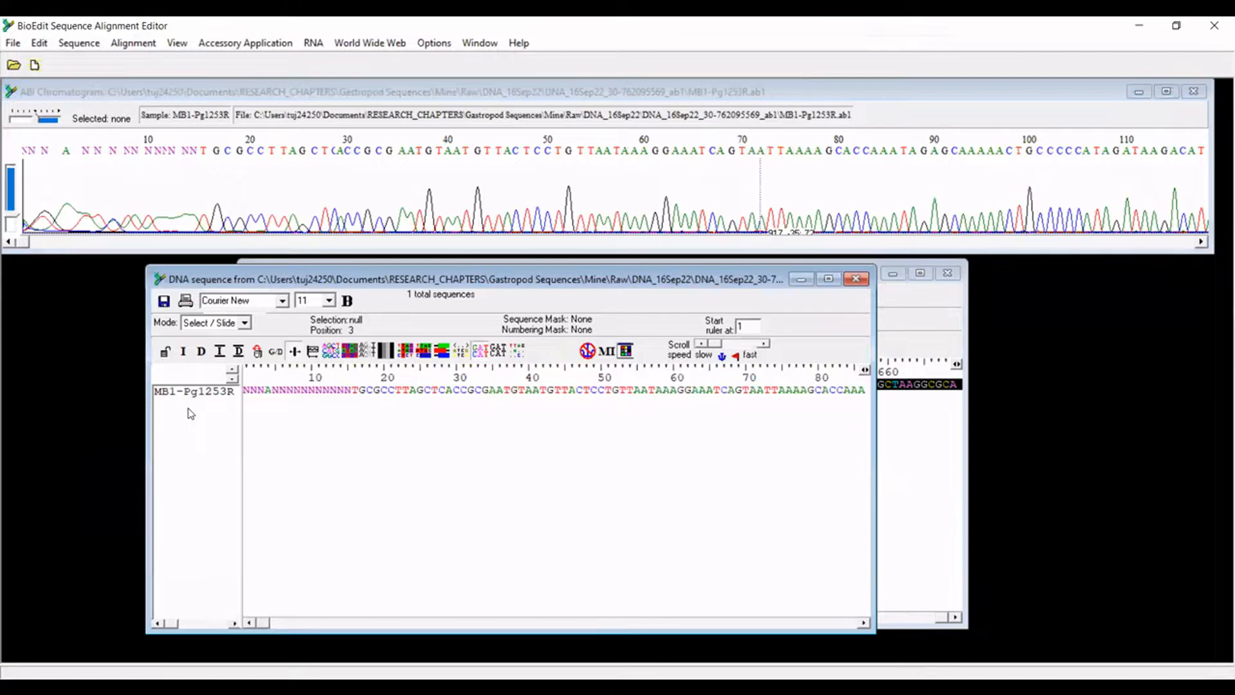
right_click(190, 413)
left_click(190, 414)
right_click(190, 413)
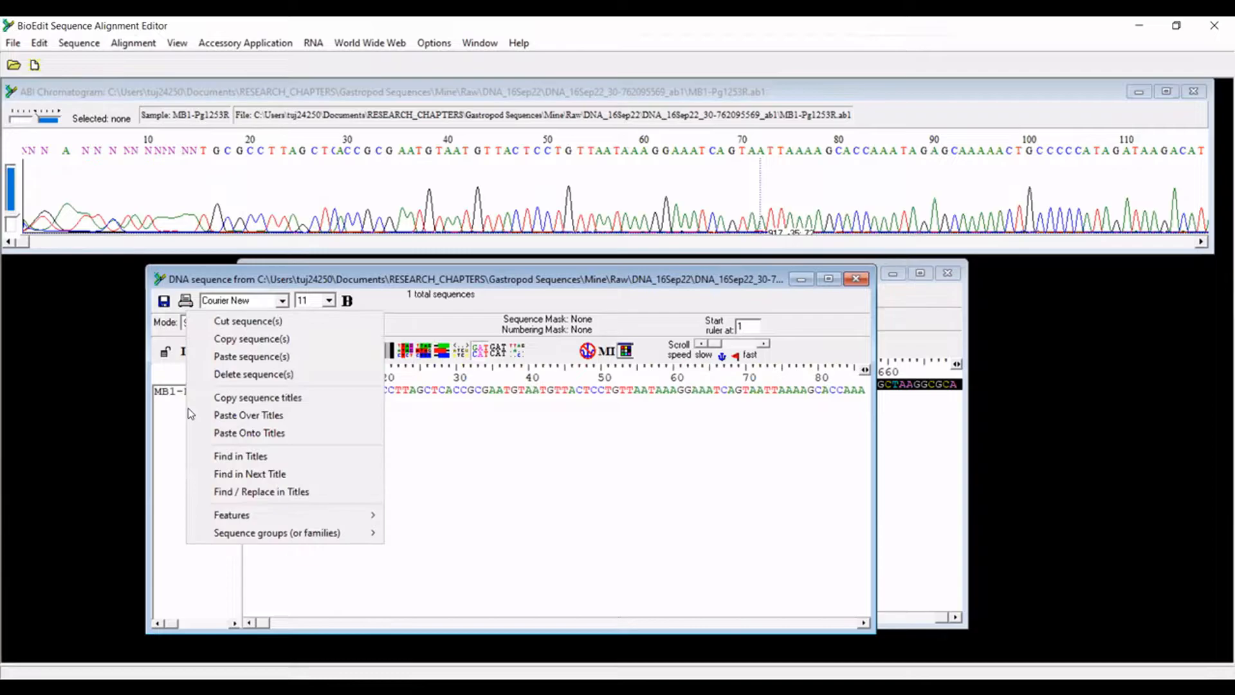
left_click(162, 435)
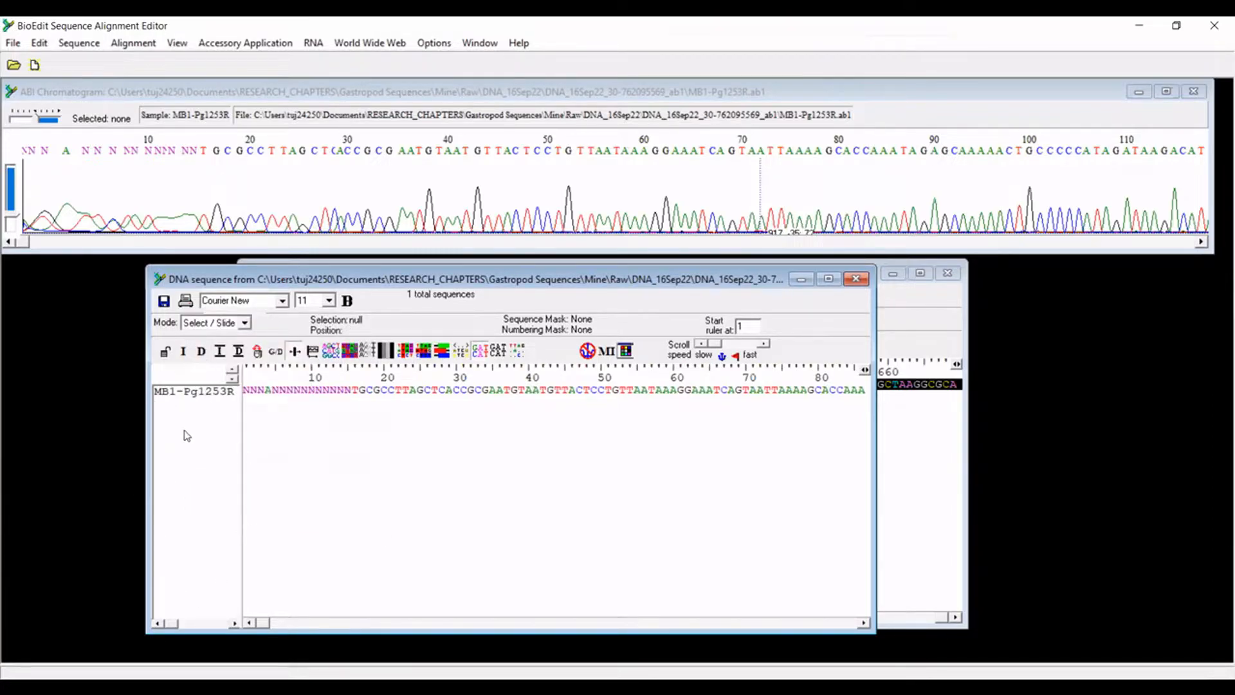
right_click(171, 419)
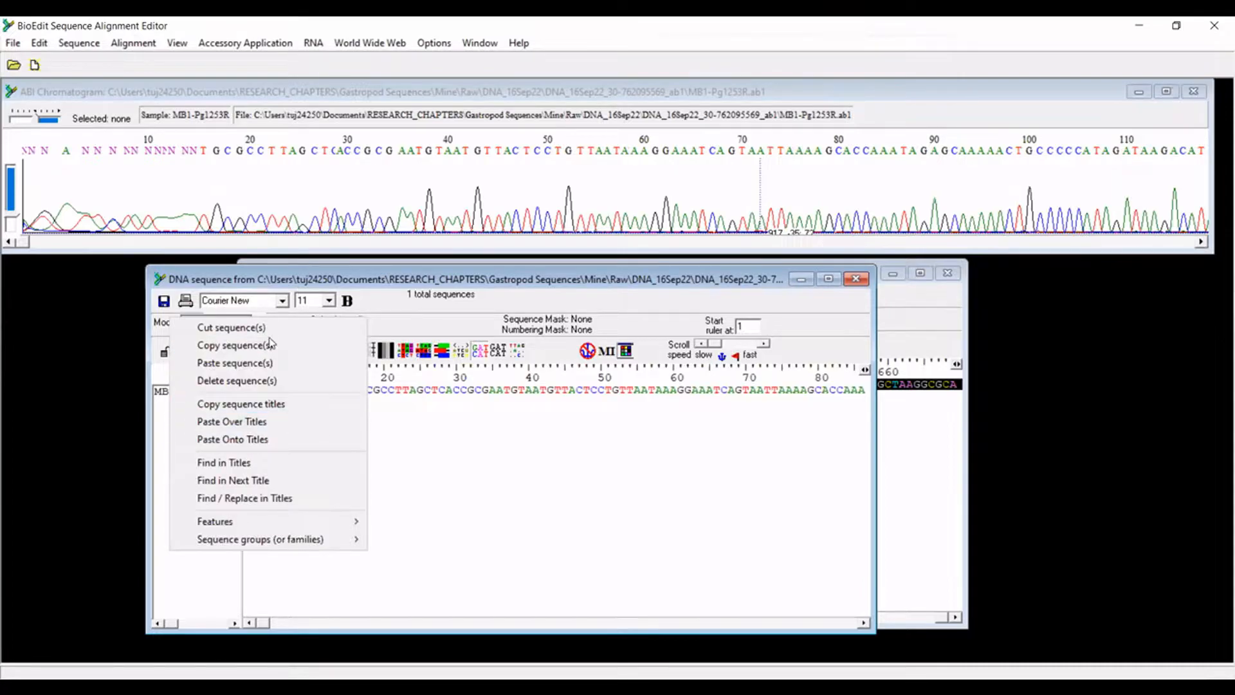
left_click(274, 372)
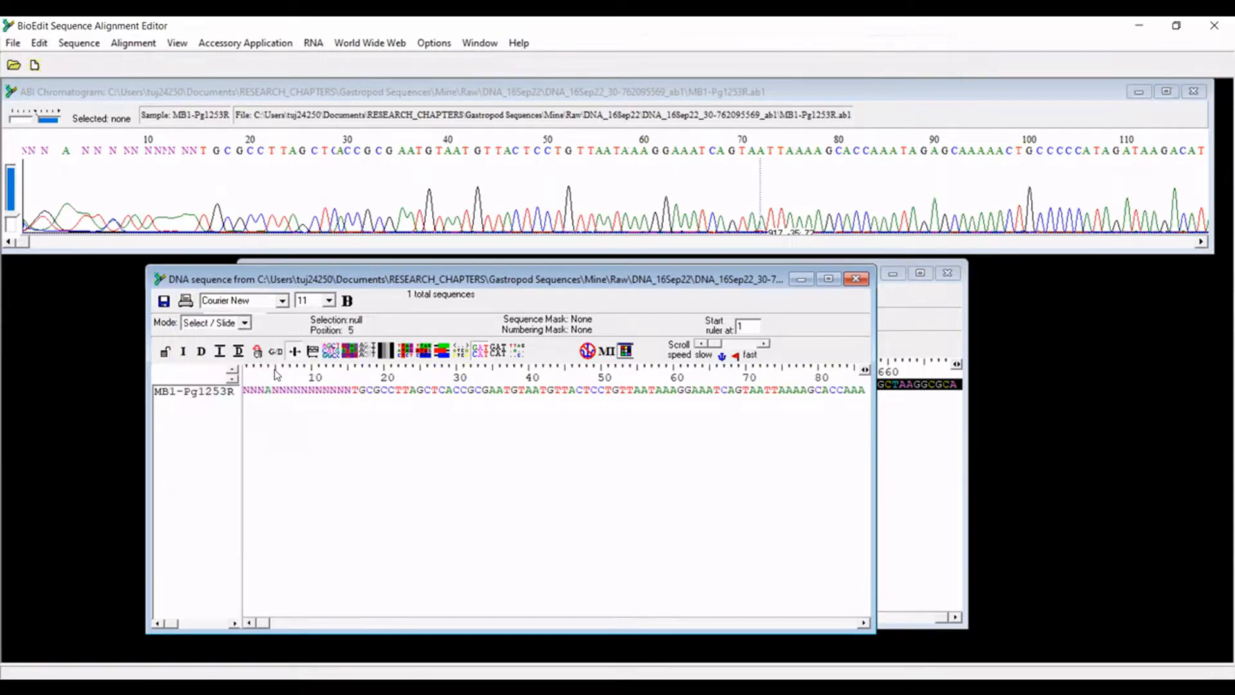
Copy the trimmed MB1-Pg501L sequence from its own window and paste it into the MB1-Pg1253R sequence window.
left_click(915, 479)
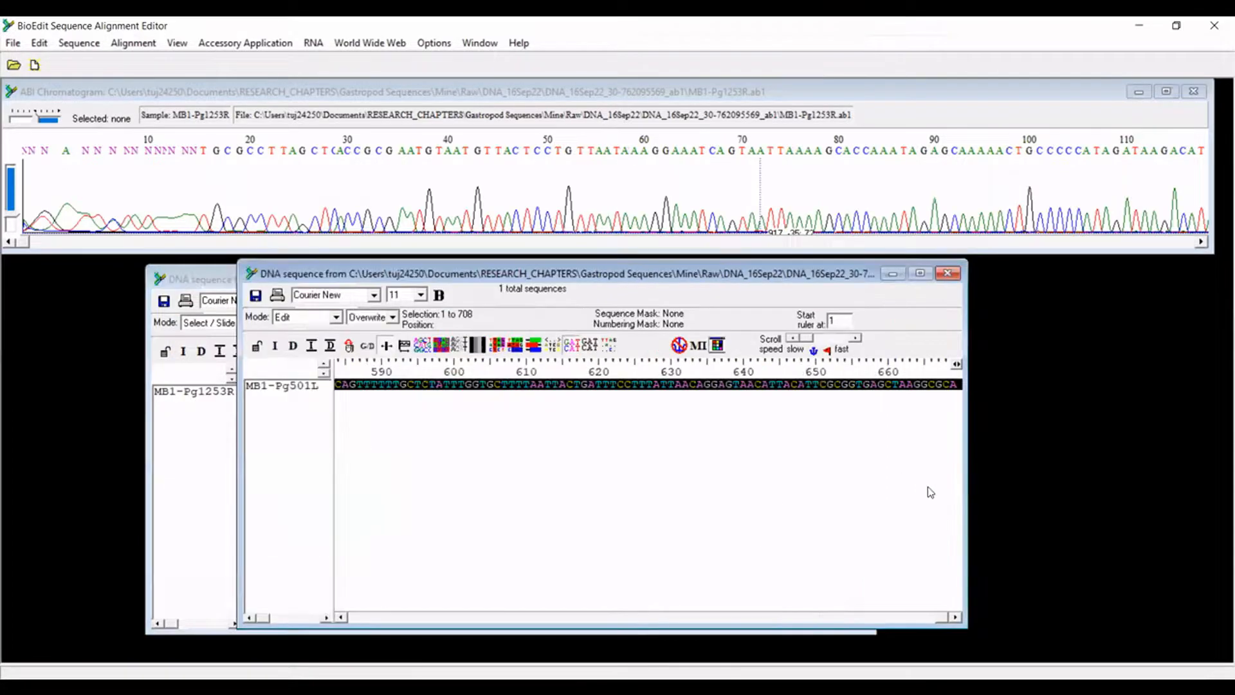
left_click(265, 386)
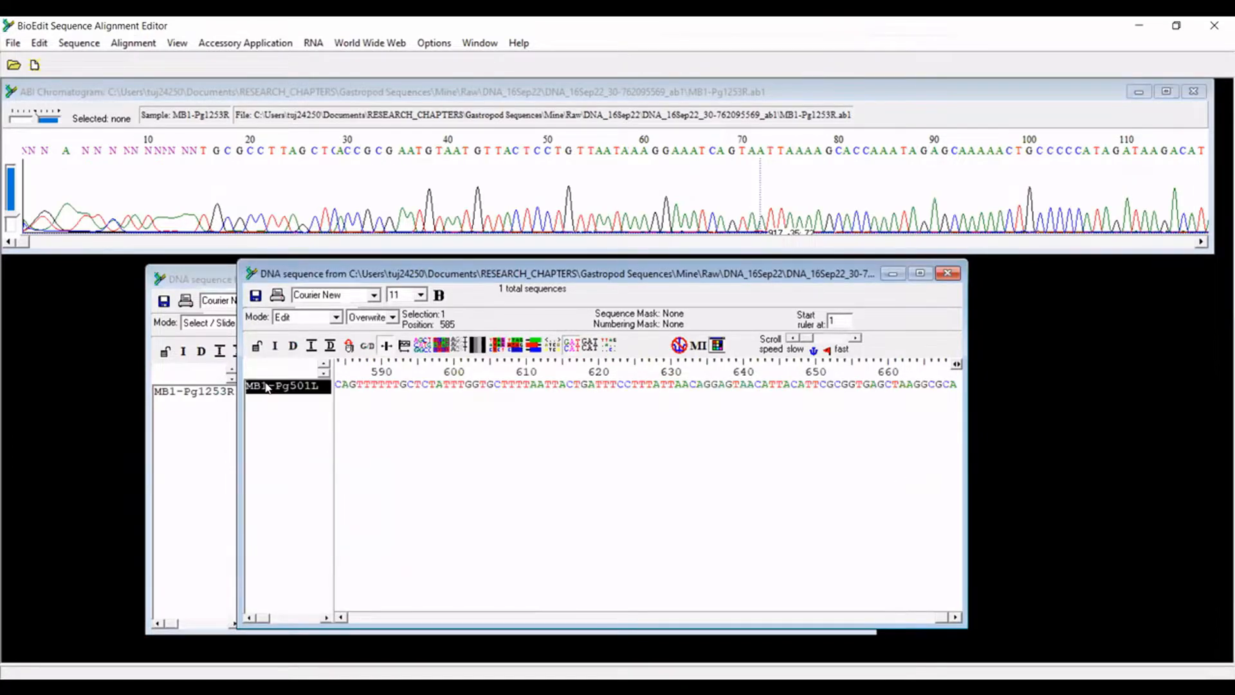
right_click(266, 386)
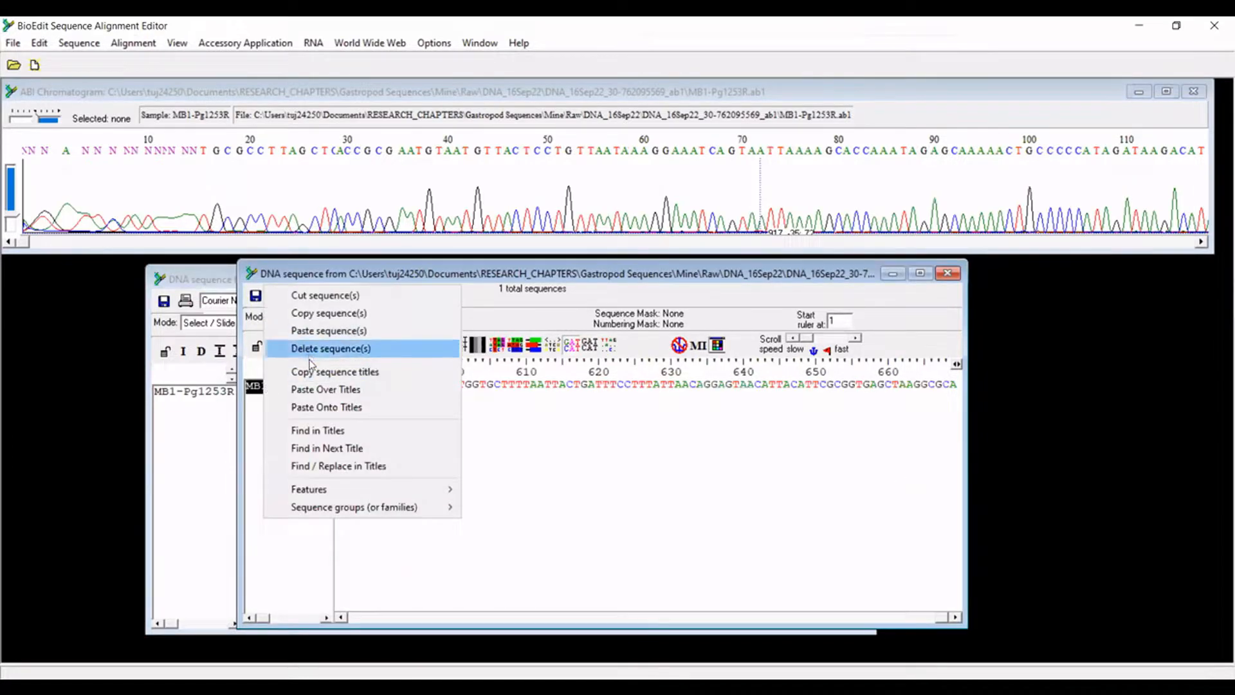
left_click(348, 314)
left_click(198, 411)
right_click(198, 411)
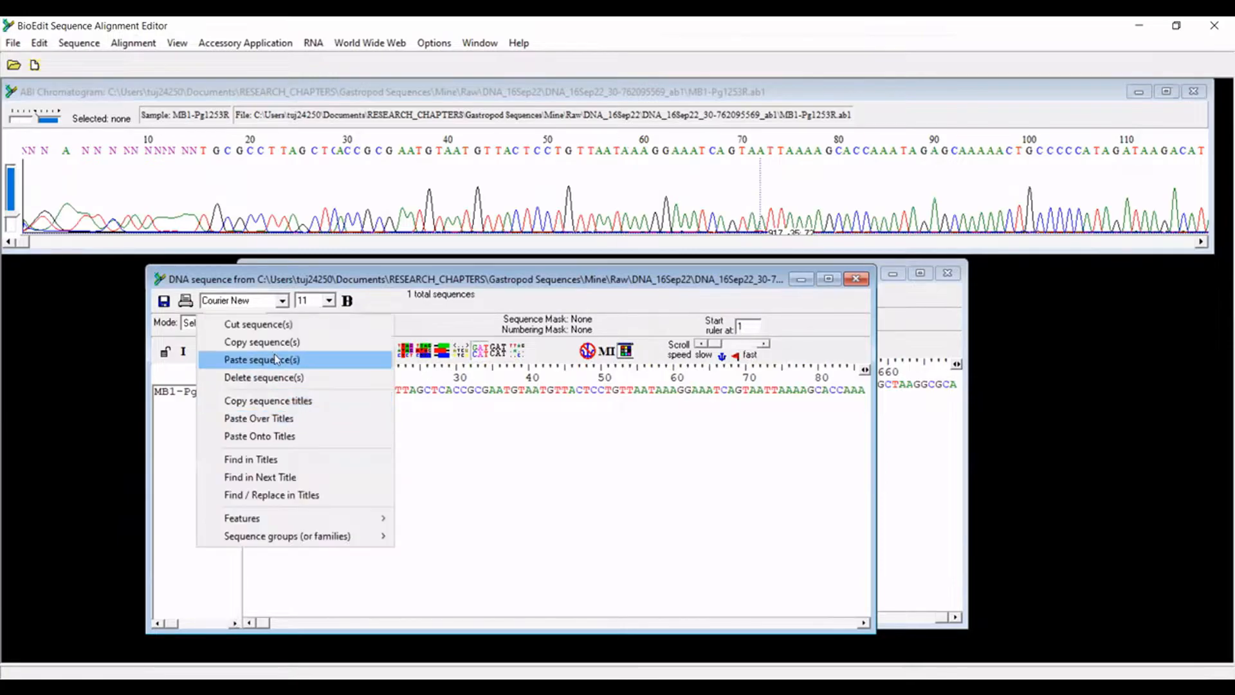
left_click(275, 364)
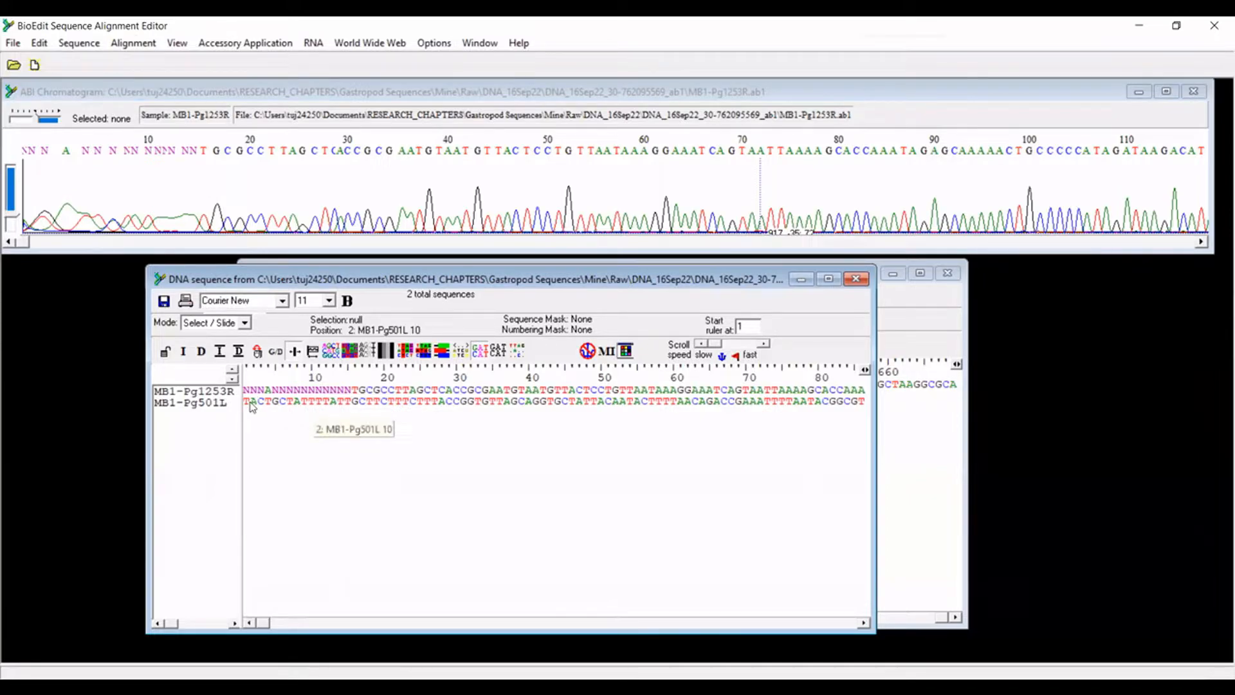
Compare the pasted MB1-Pg501L with its original, close the original's window without saving, and place the two-sequence window below the chromatogram.
left_click_drag(439, 279, 480, 431)
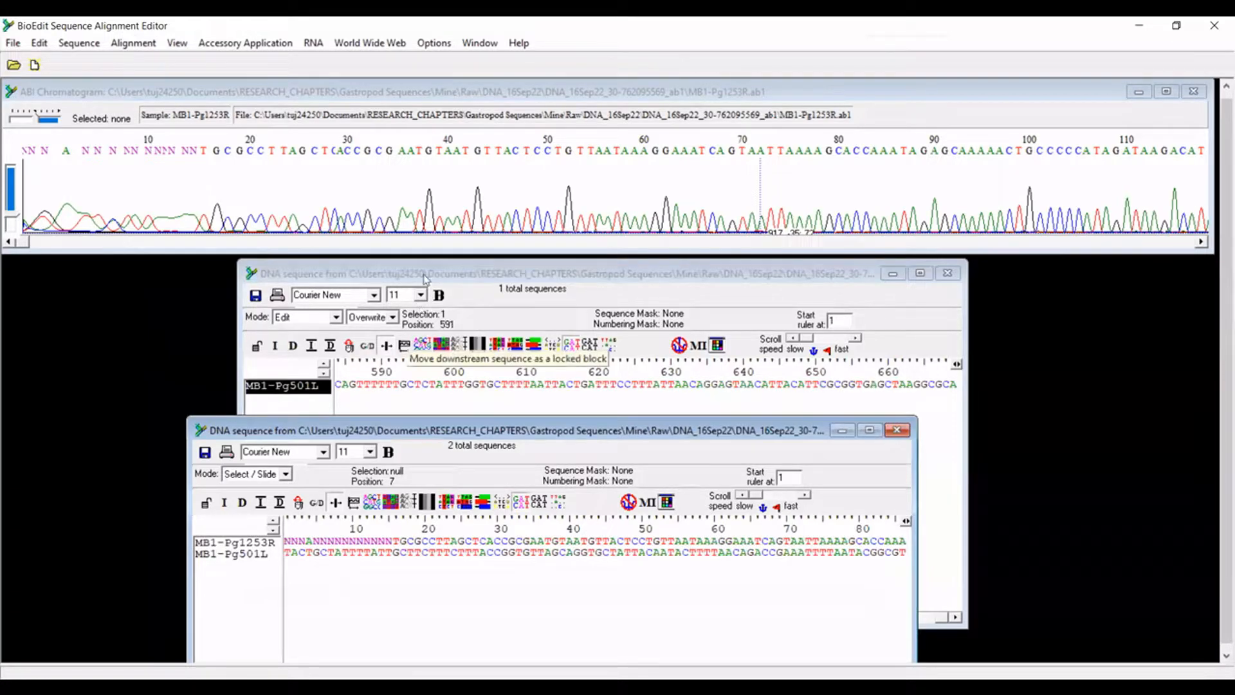
left_click_drag(389, 273, 332, 106)
left_click_drag(886, 450, 276, 451)
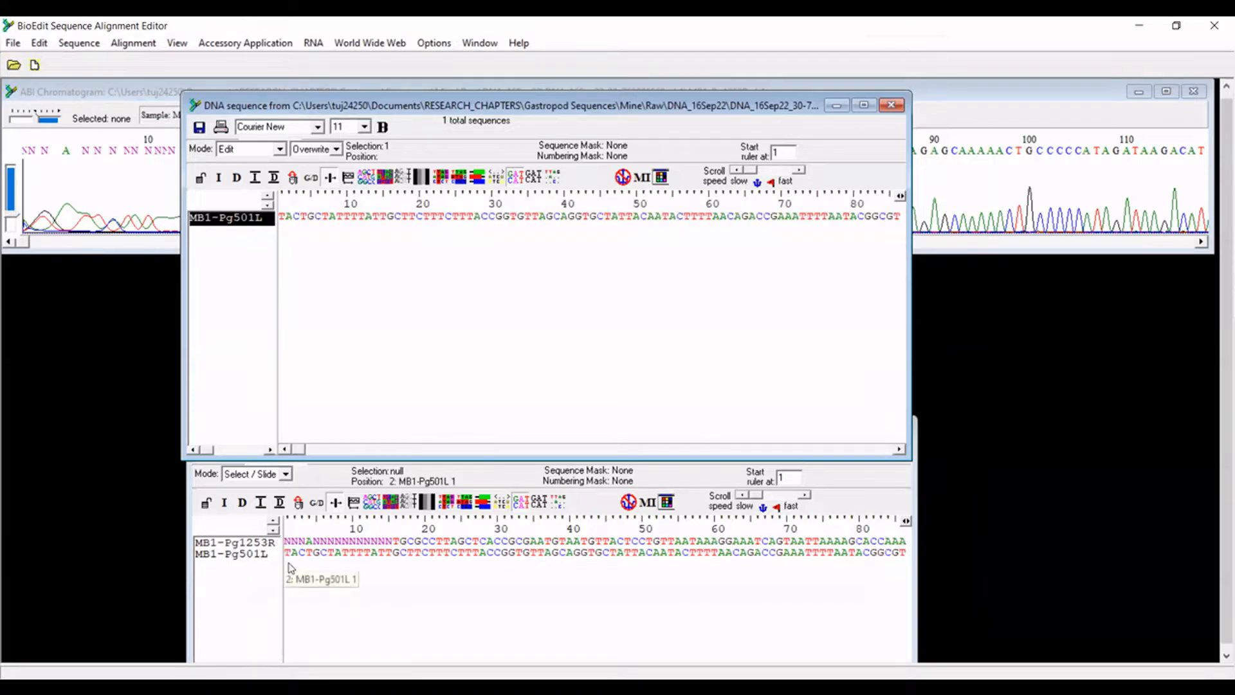
left_click(232, 257)
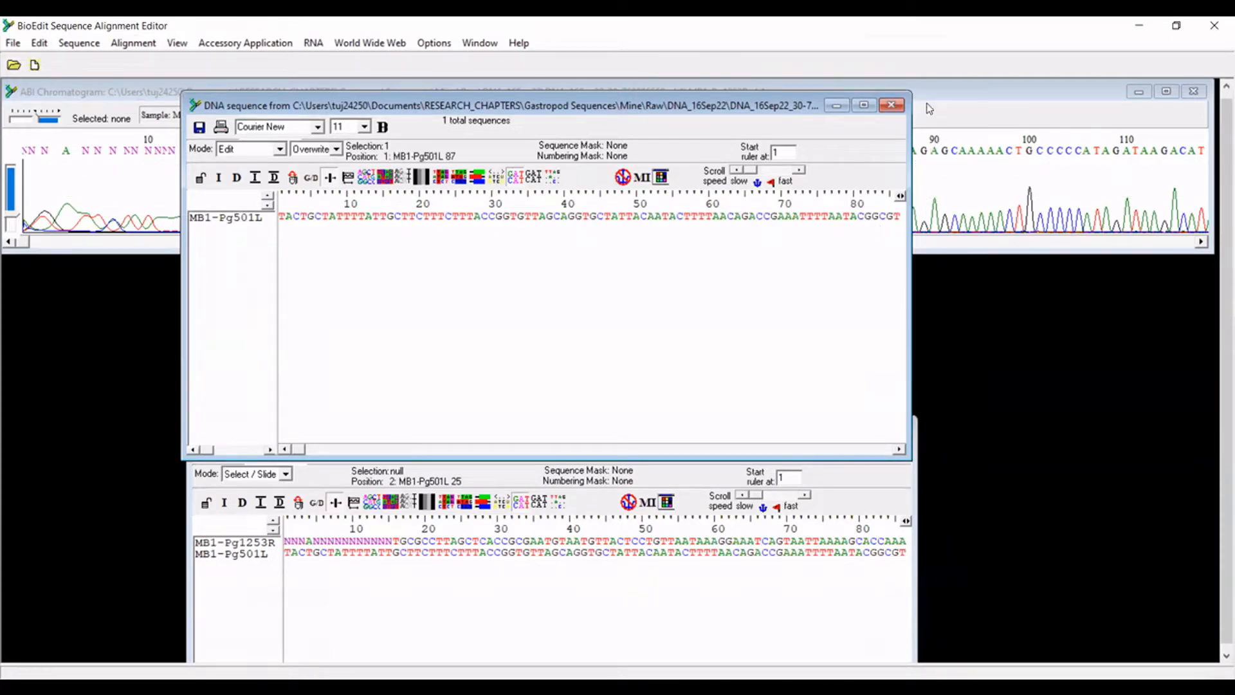
left_click(895, 107)
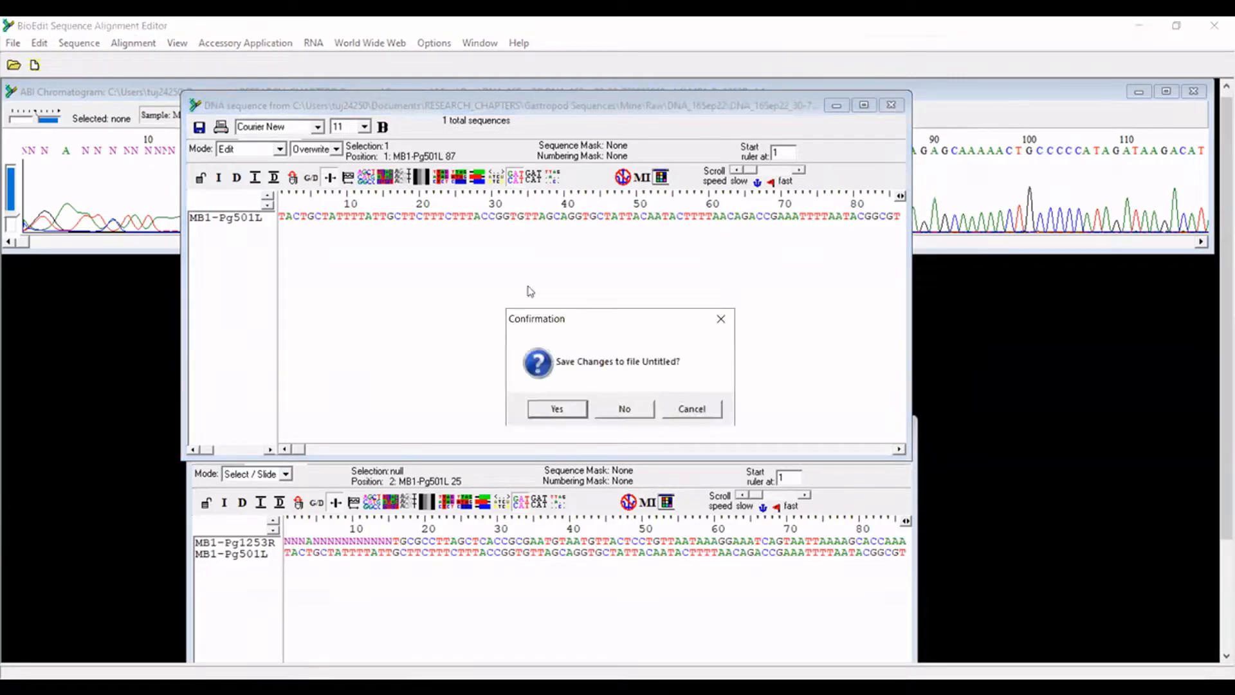
left_click(642, 413)
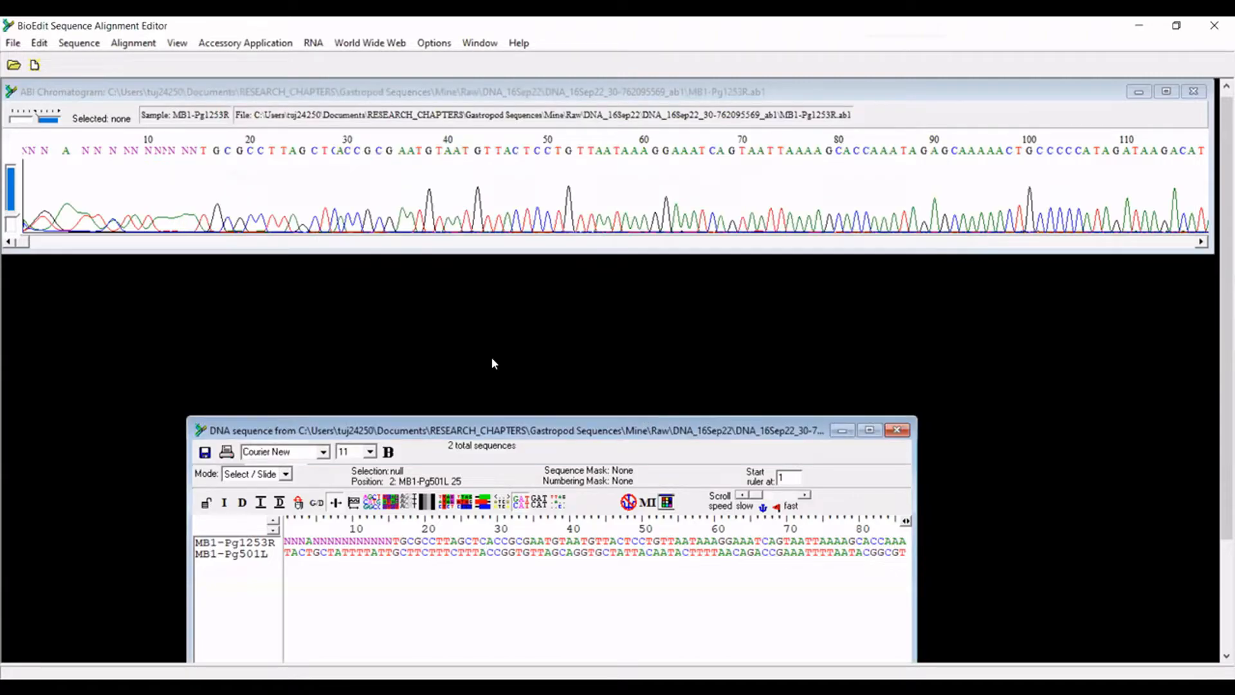
left_click_drag(527, 423, 581, 283)
Check the MB1-Pg1253R chromatogram to its end, switch the sequence window to Edit mode, and delete bases 661 to 765 of MB1-Pg1253R.
left_click(281, 405)
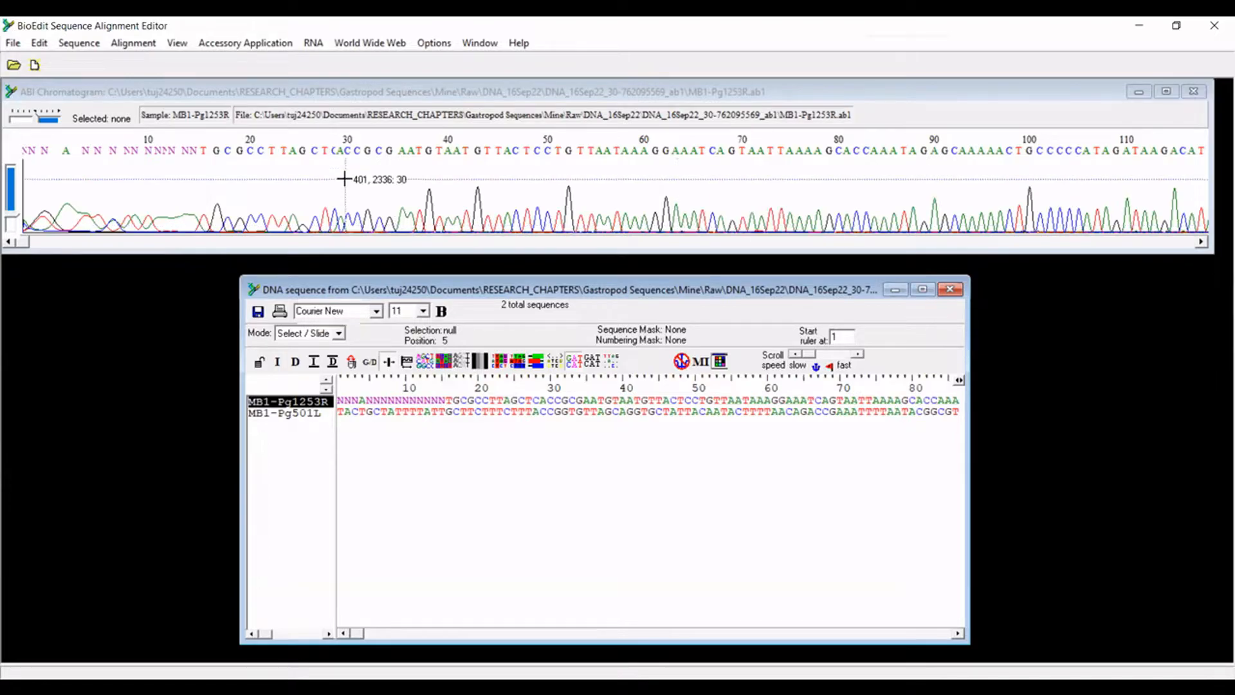
left_click_drag(23, 242, 307, 257)
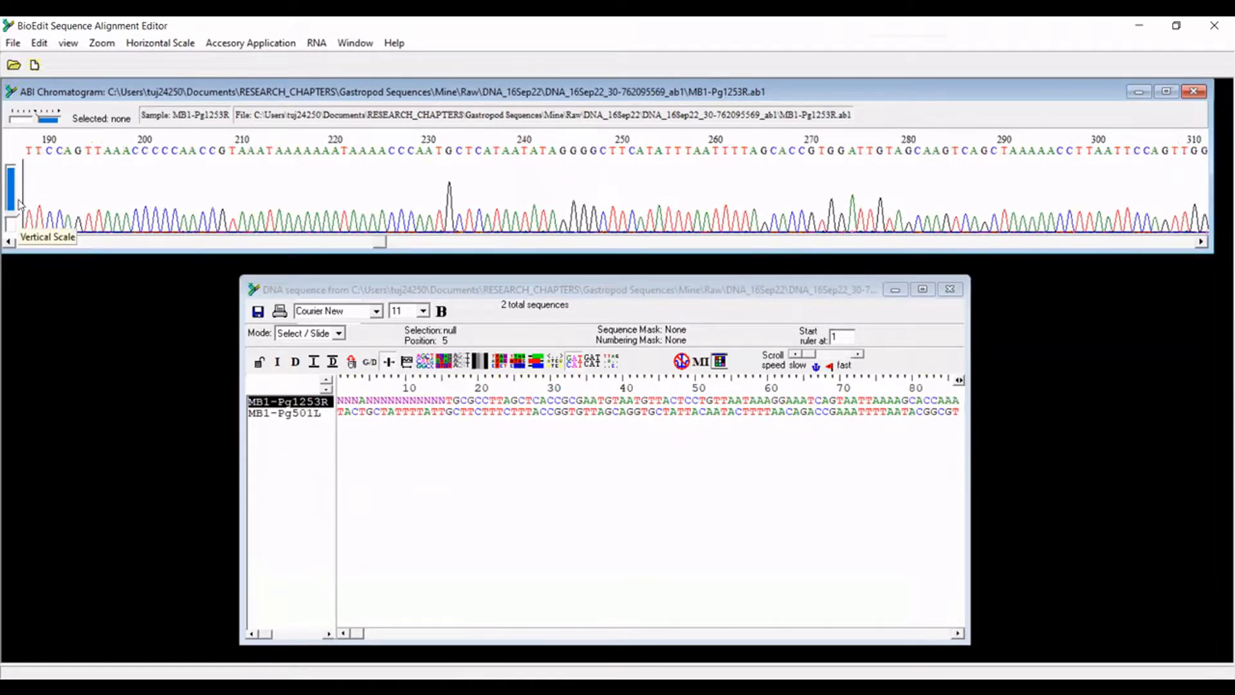
left_click_drag(372, 254, 1206, 260)
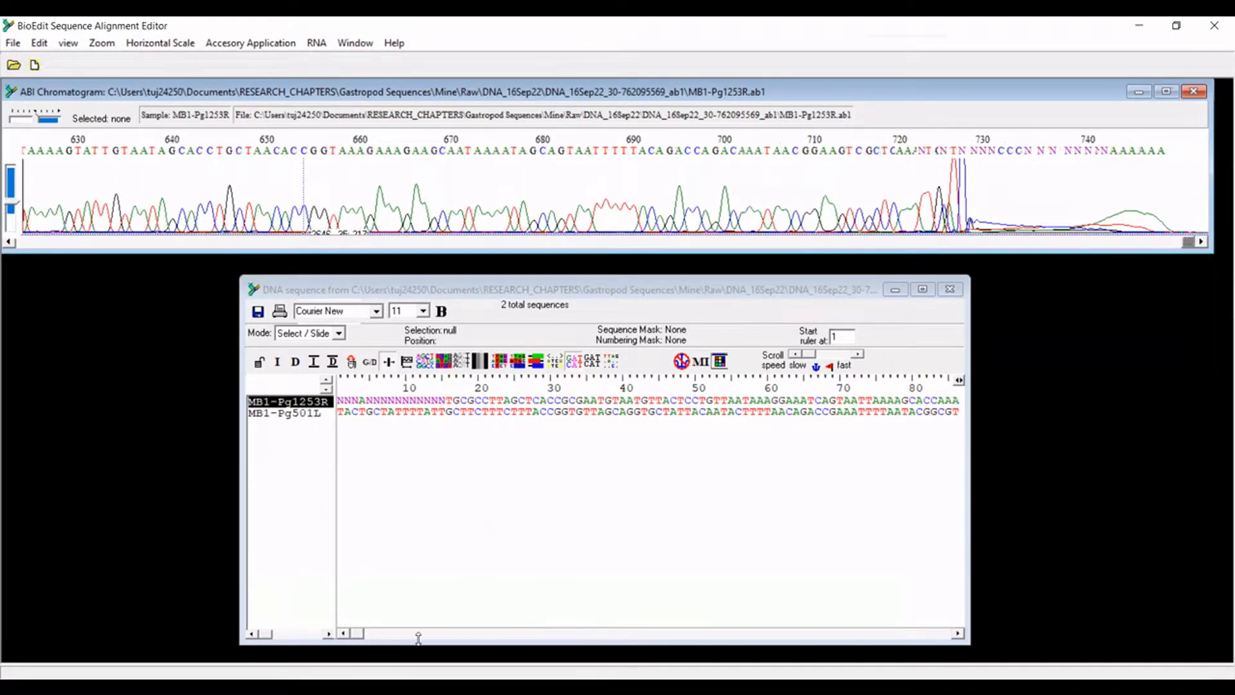
left_click_drag(361, 634, 967, 644)
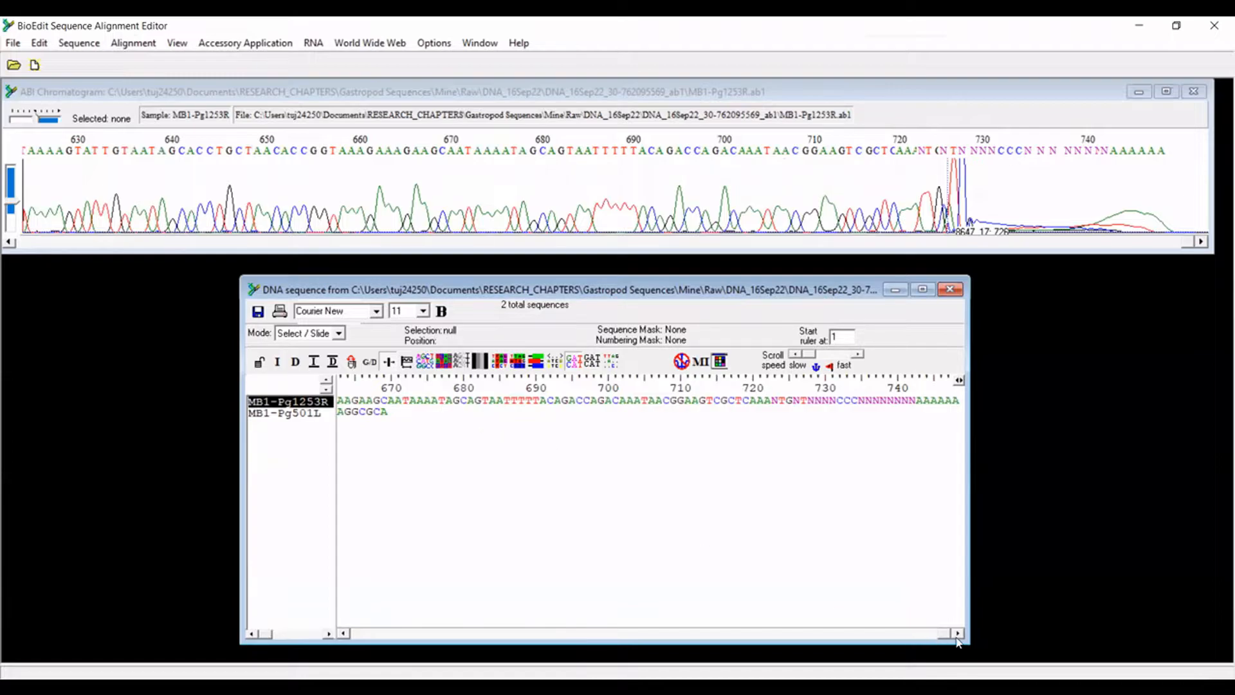
left_click_drag(947, 634, 934, 638)
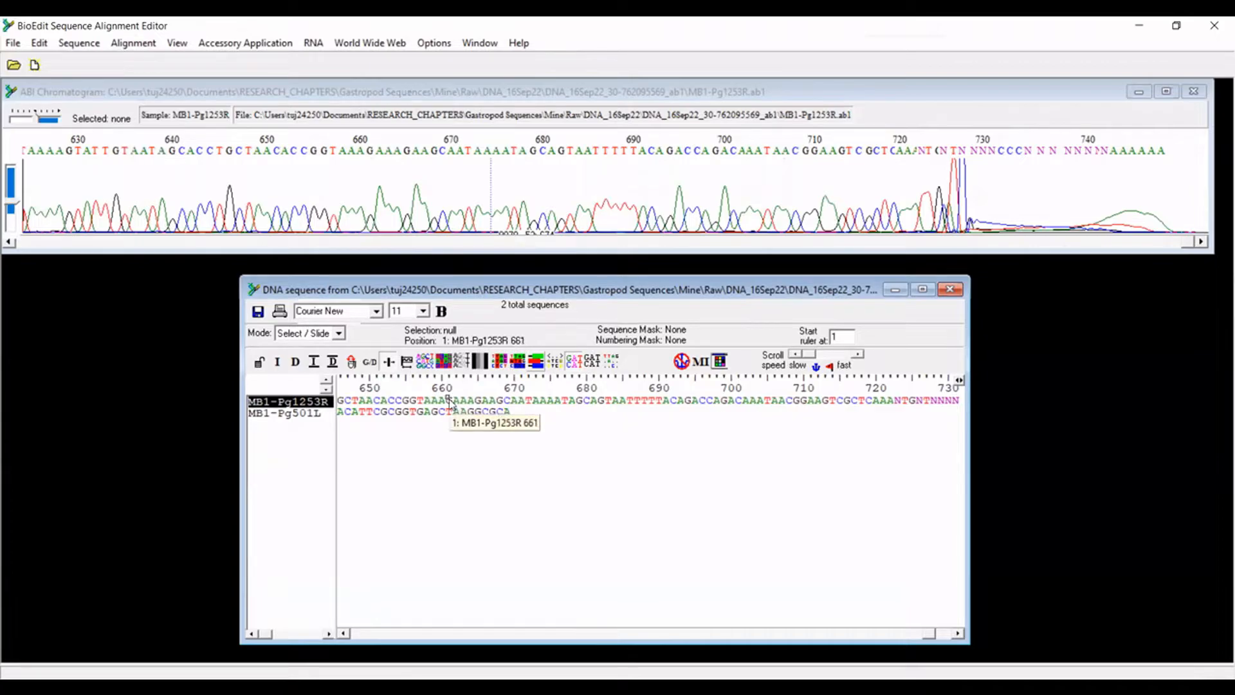
left_click_drag(451, 399, 1076, 405)
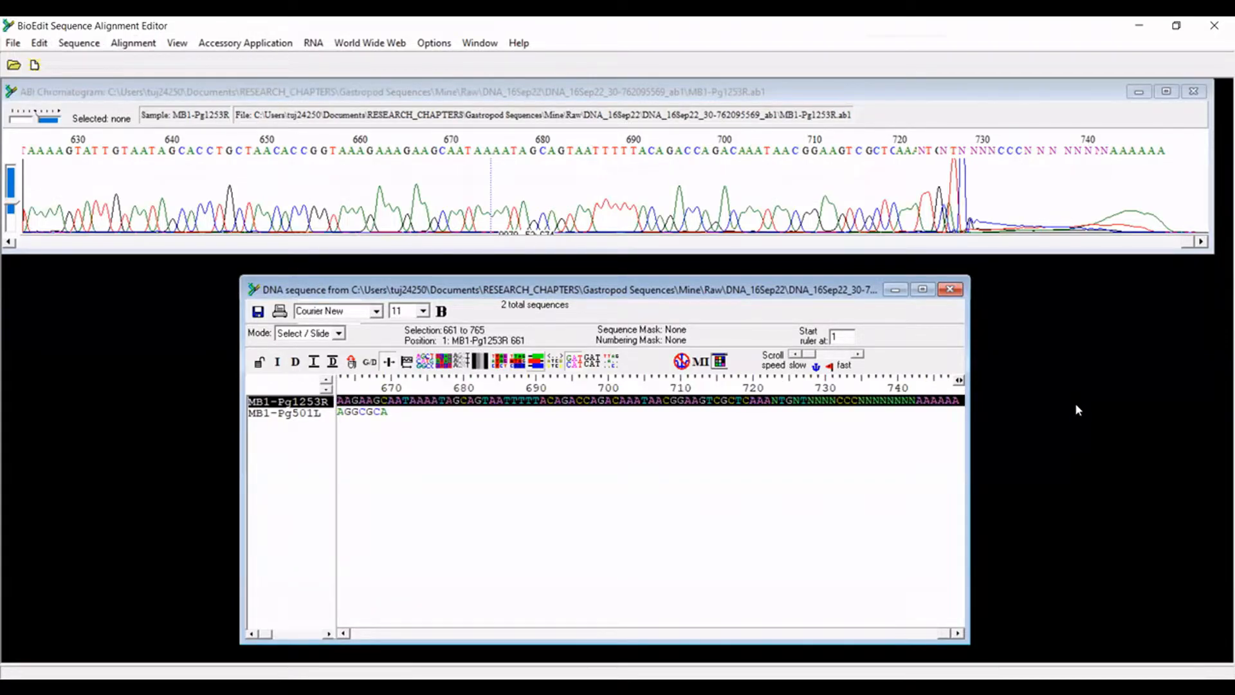
left_click(338, 333)
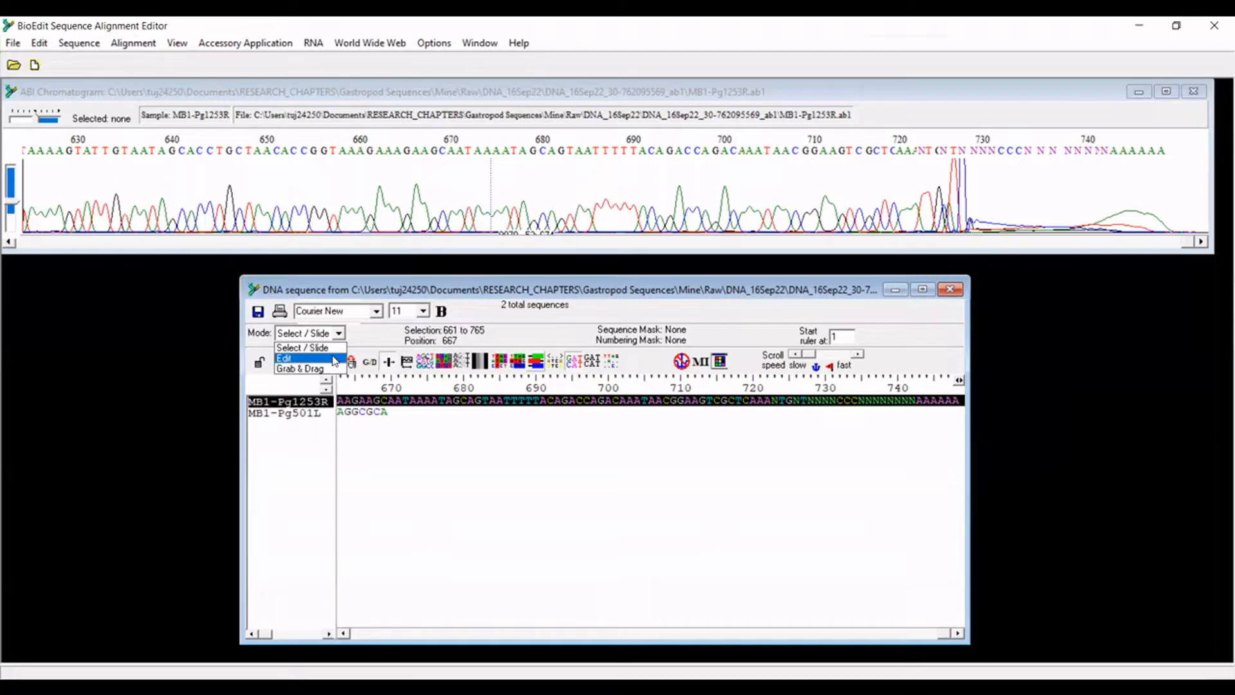
left_click(334, 361)
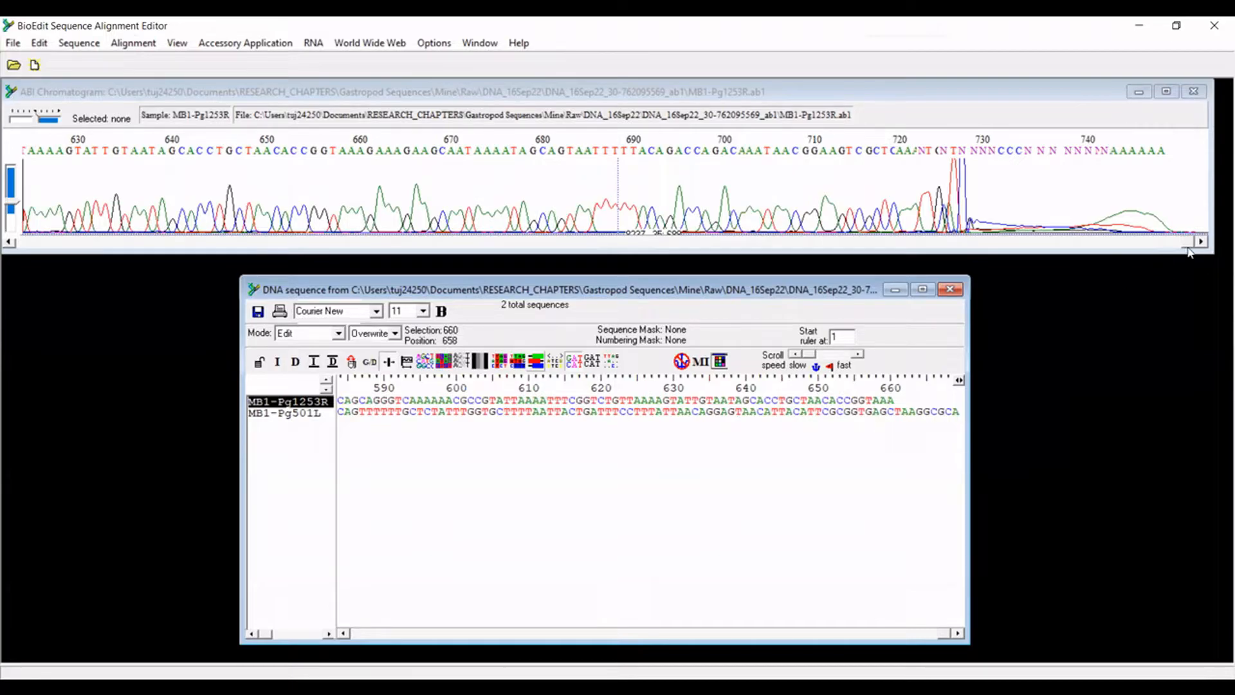
Check the noisy start of the MB1-Pg1253R chromatogram and delete the first 15 bases of that sequence.
mouse_move(1189, 248)
left_mouse_down()
mouse_move(545, 260)
mouse_move(10, 247)
left_mouse_up()
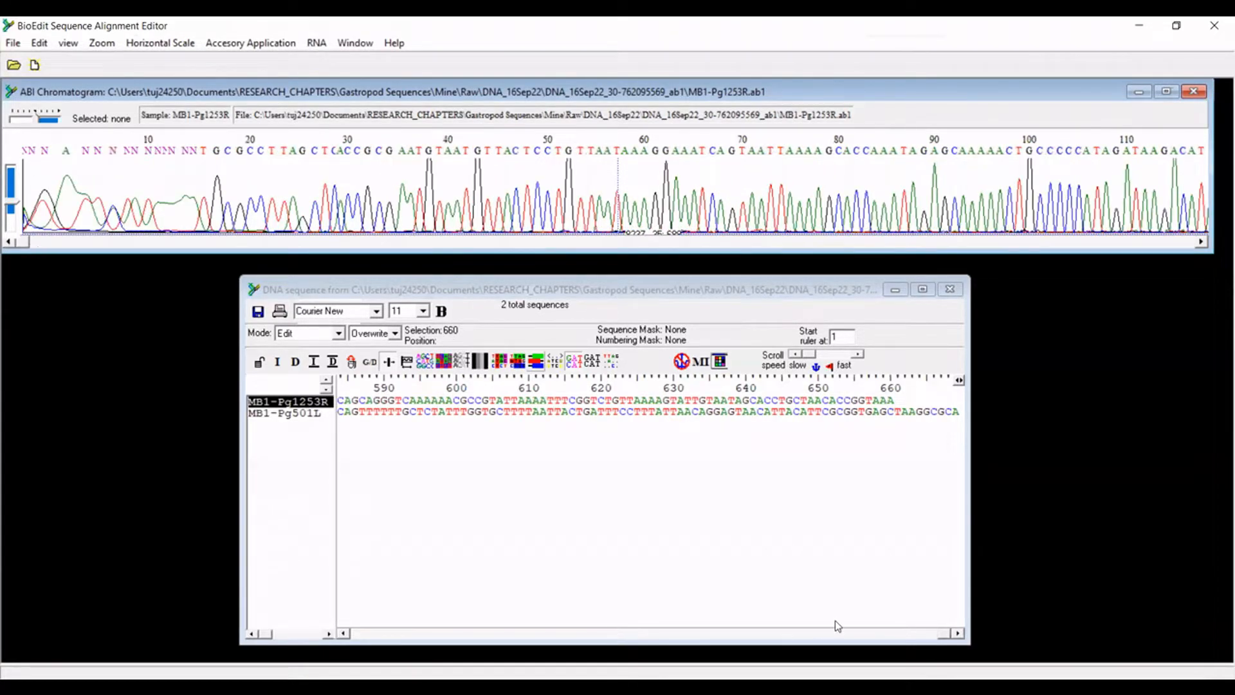
left_click(709, 644)
left_click_drag(708, 643, 335, 611)
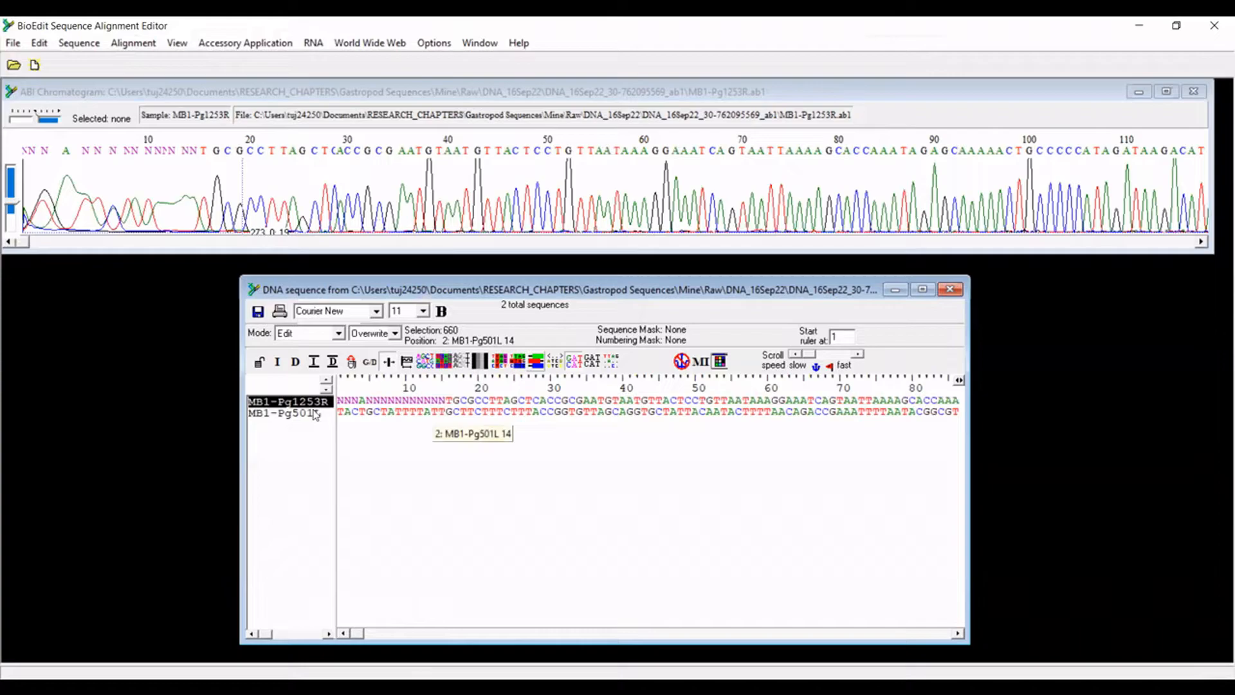
left_click_drag(444, 400, 287, 408)
key("Delete")
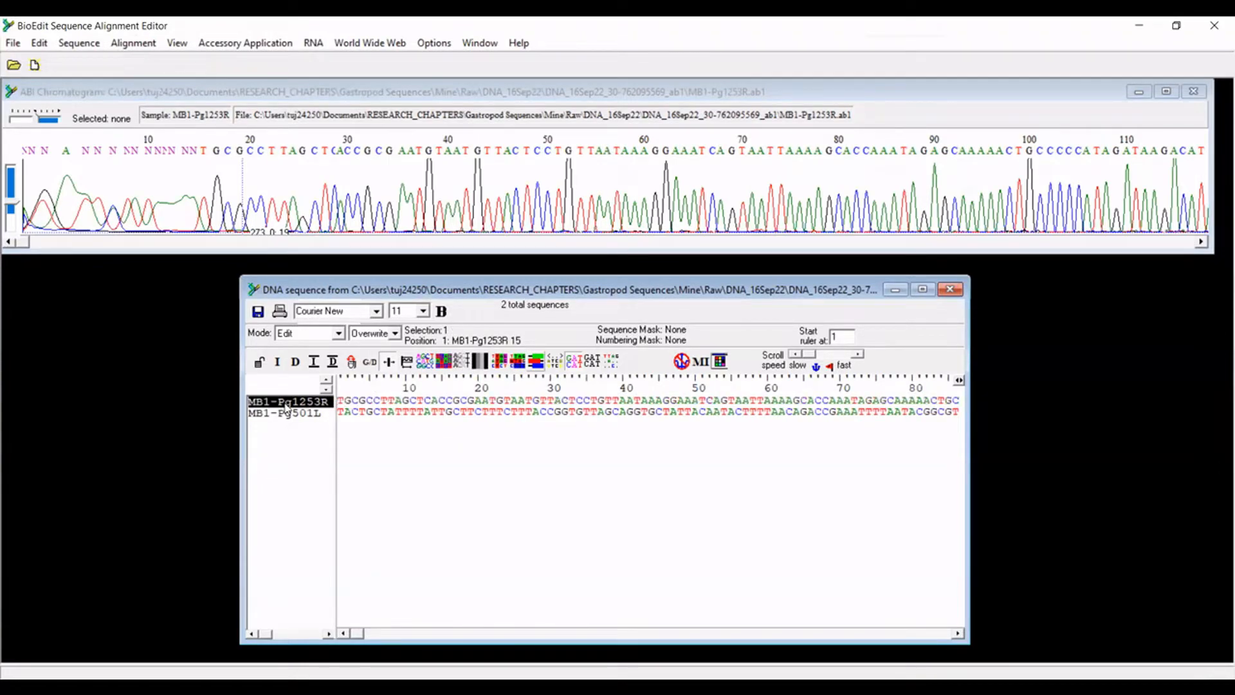
Select the whole trimmed MB1-Pg1253R sequence and locate the Reverse Complement command without applying it.
left_click(342, 401)
left_click_drag(344, 403, 566, 401)
left_click_drag(745, 423, 1070, 405)
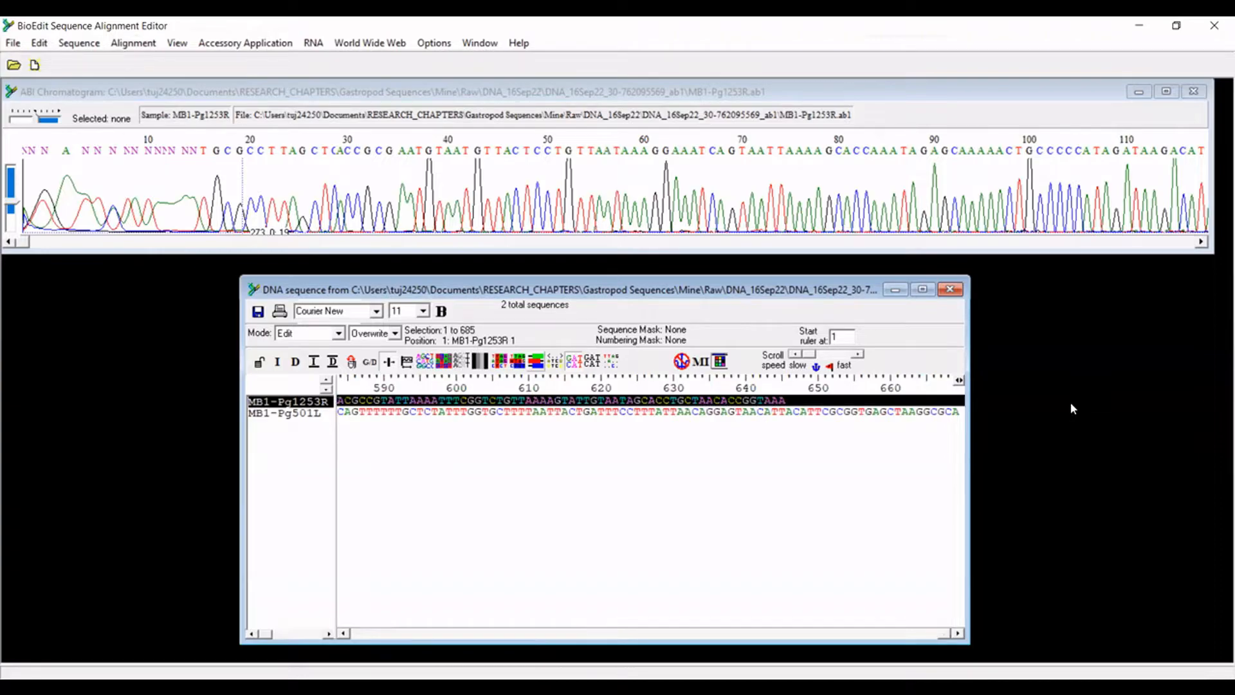
left_click(79, 43)
left_click(79, 43)
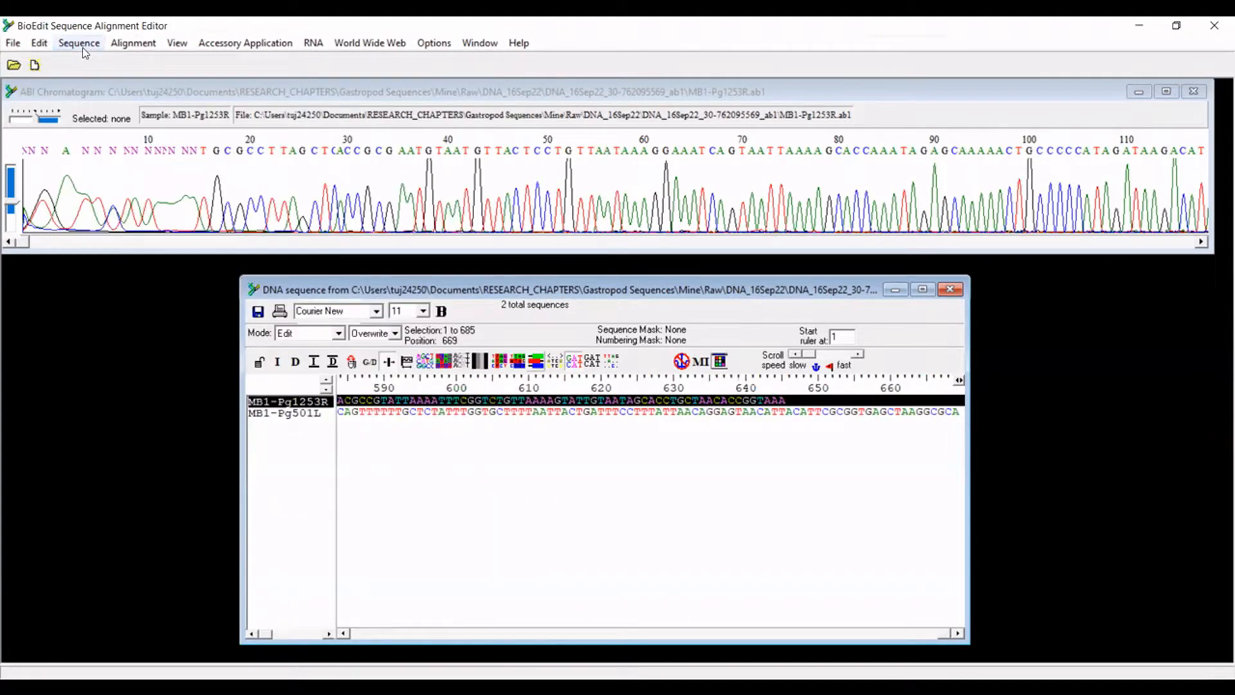
left_click_drag(946, 640, 350, 650)
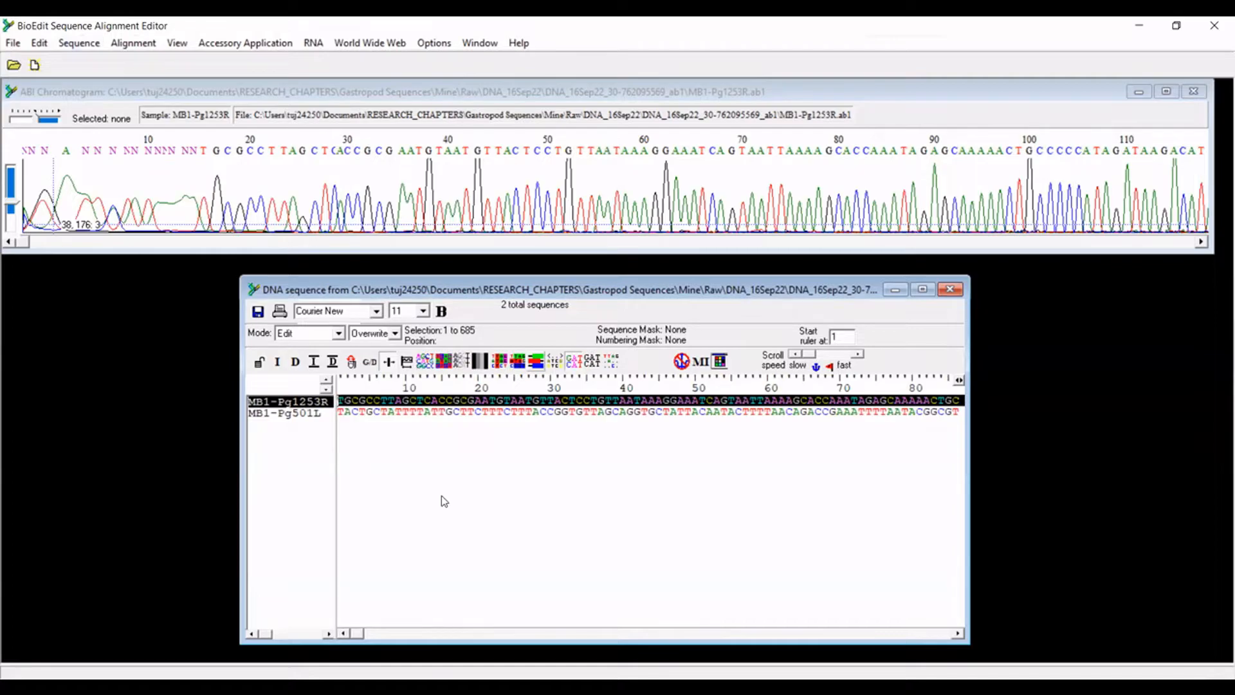
left_click(88, 45)
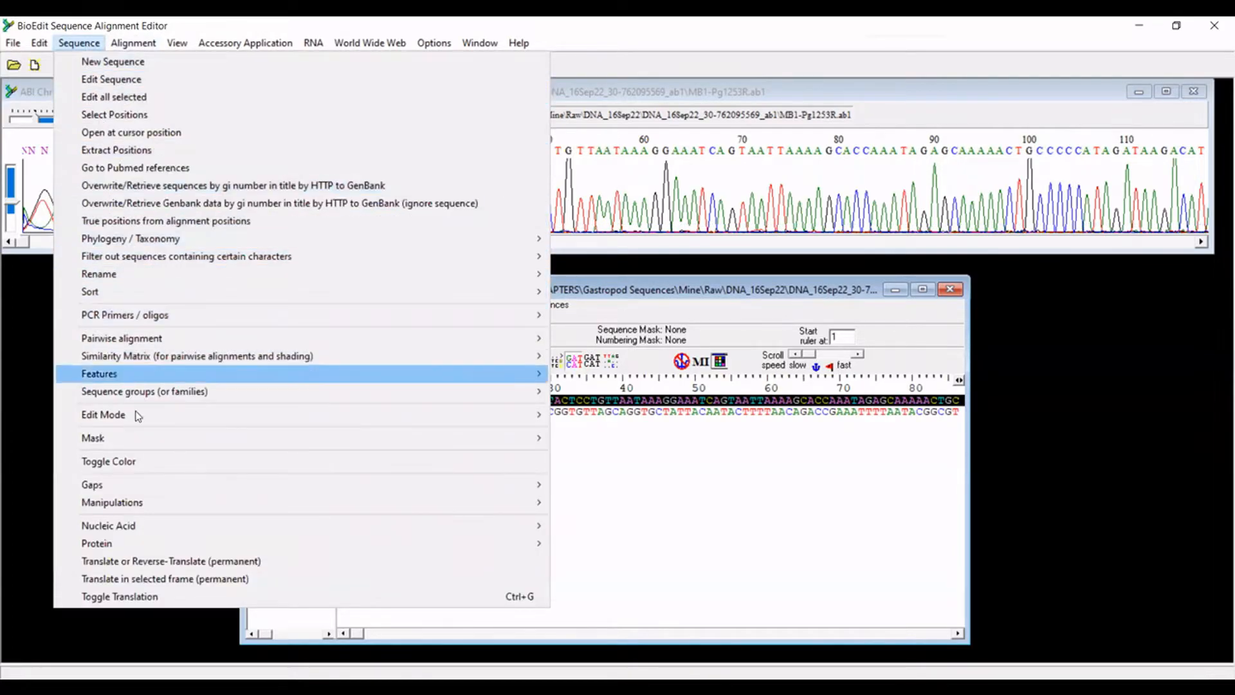
mouse_move(166, 528)
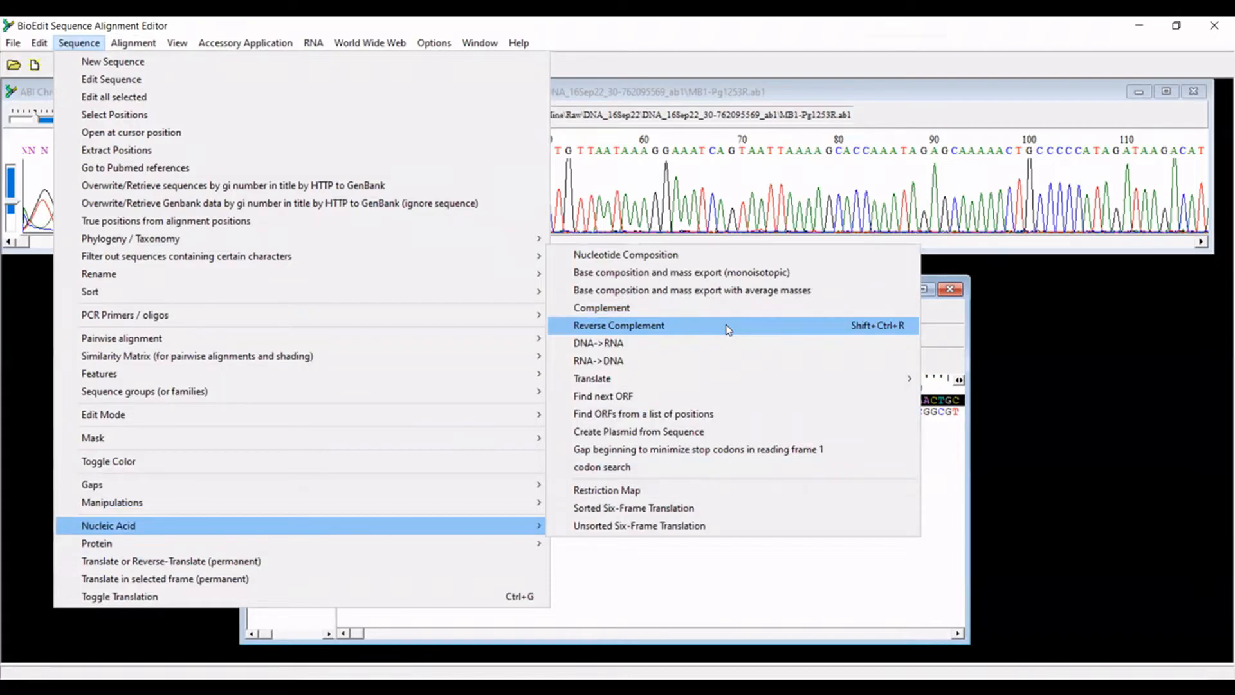
left_click(940, 481)
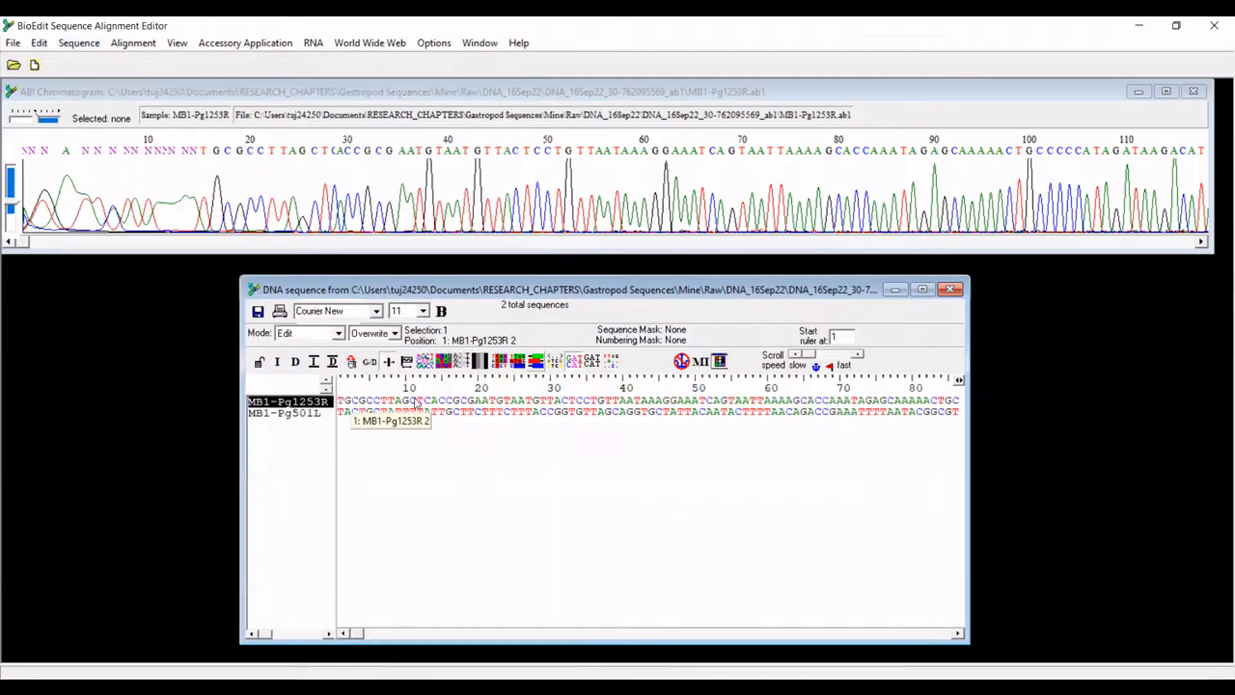
Reselect the trimmed MB1-Pg1253R sequence from base 1 through its end.
left_click_drag(1215, 362, 880, 406)
left_click_drag(944, 634, 356, 635)
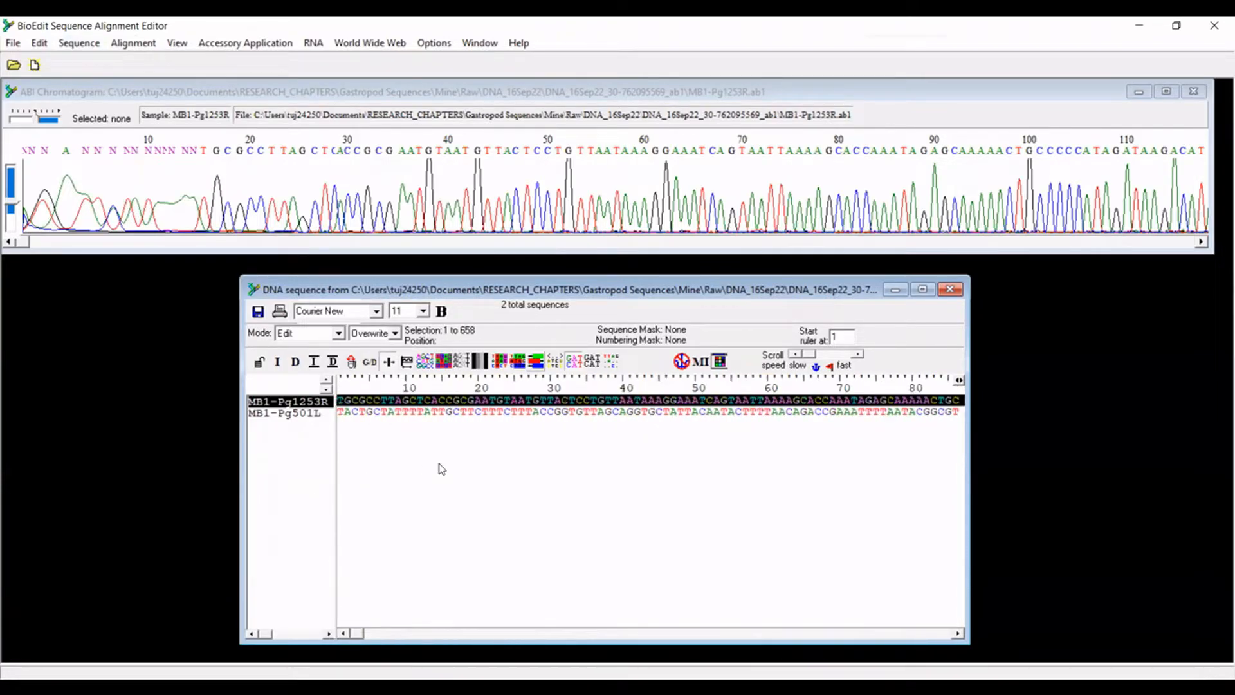
Reverse-complement the trimmed MB1-Pg1253R sequence and compare its end with the end of MB1-Pg501L.
key("ctrl+shift+r")
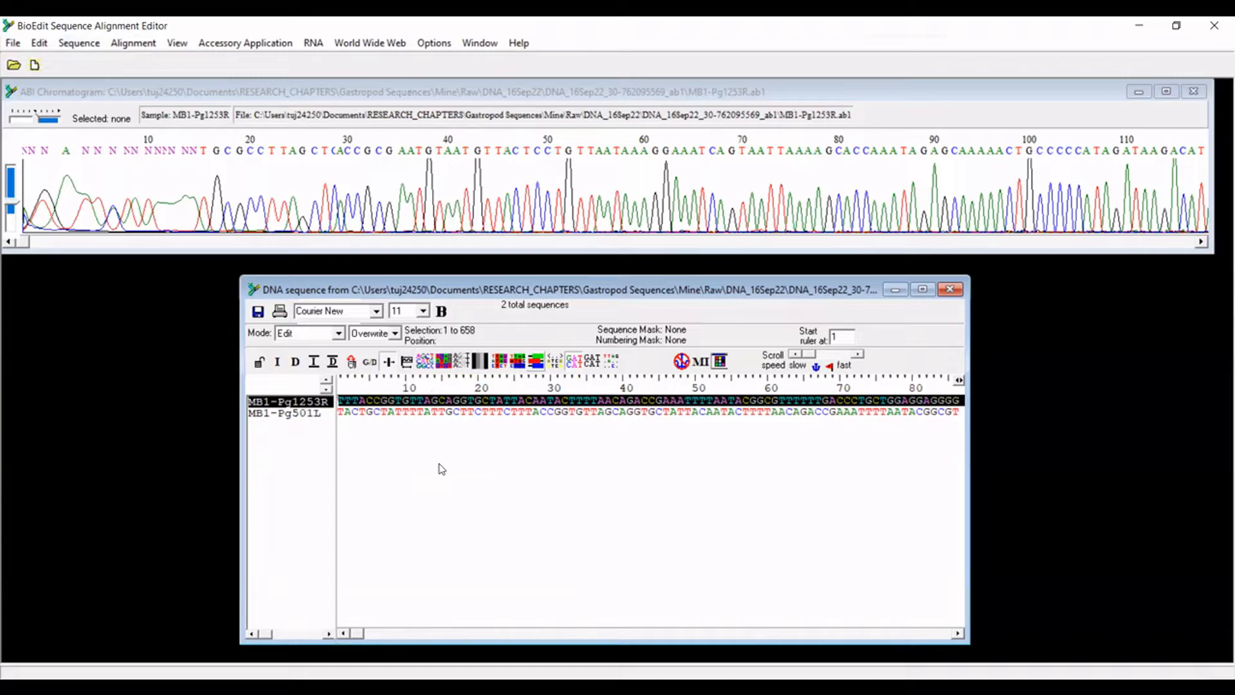
key("ctrl+shift+r")
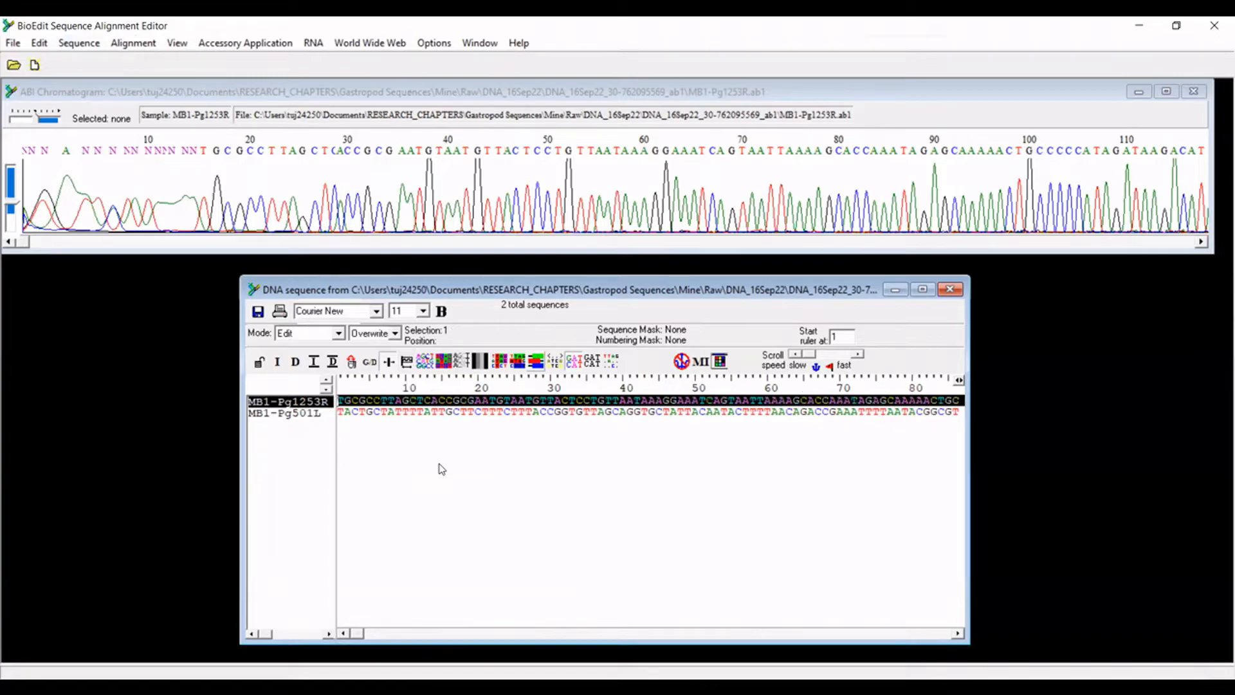
key("ctrl+shift+r")
key("ctrl+shift+r")
key("ctrl+shift+r")
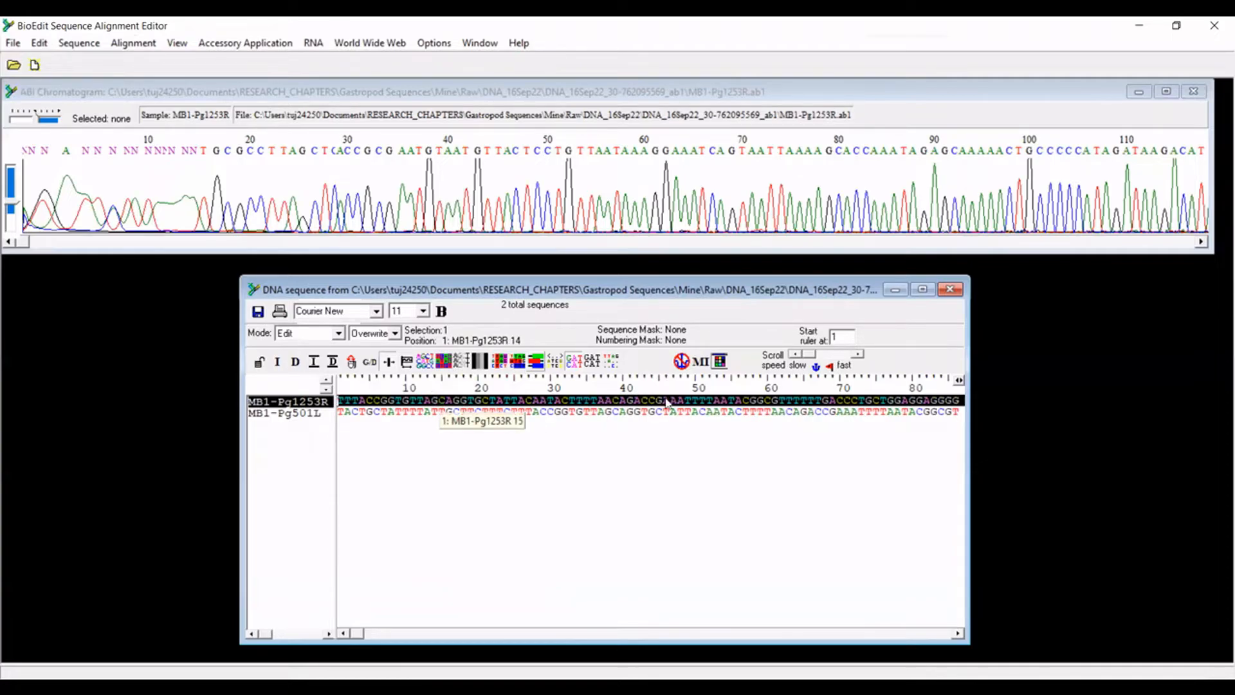
left_click_drag(360, 634, 969, 642)
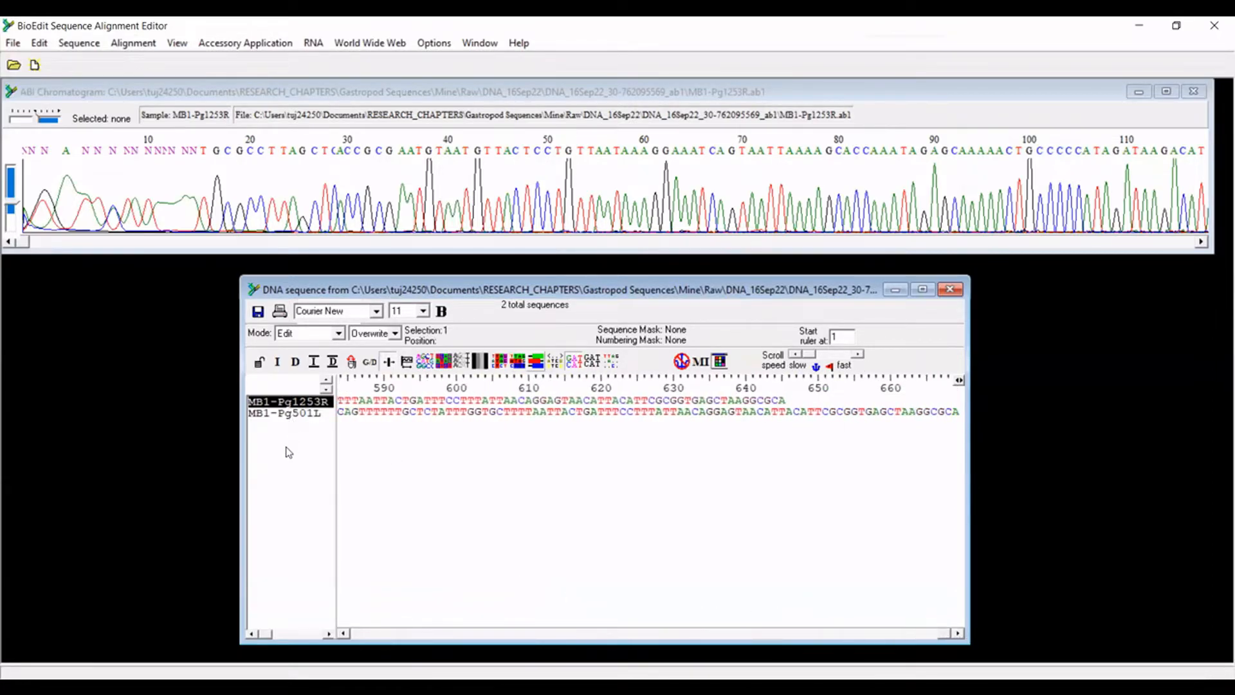
left_click(289, 453)
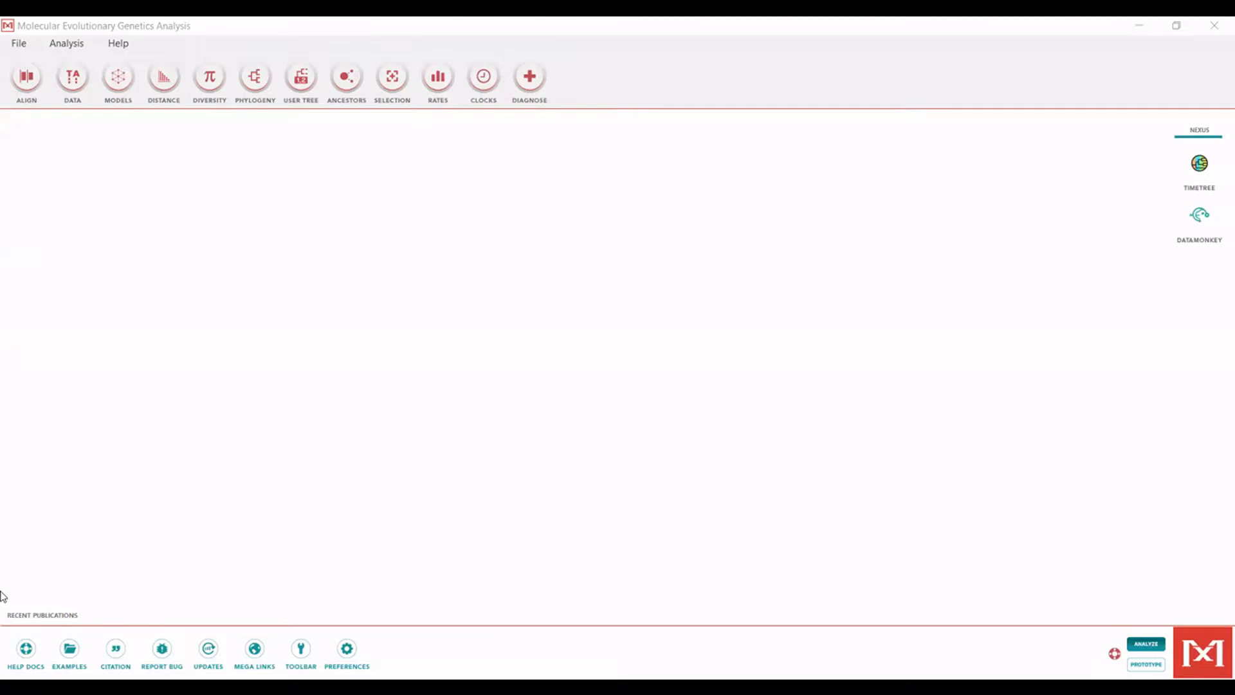
Switch to MEGA and create a new DNA alignment.
left_click(191, 26)
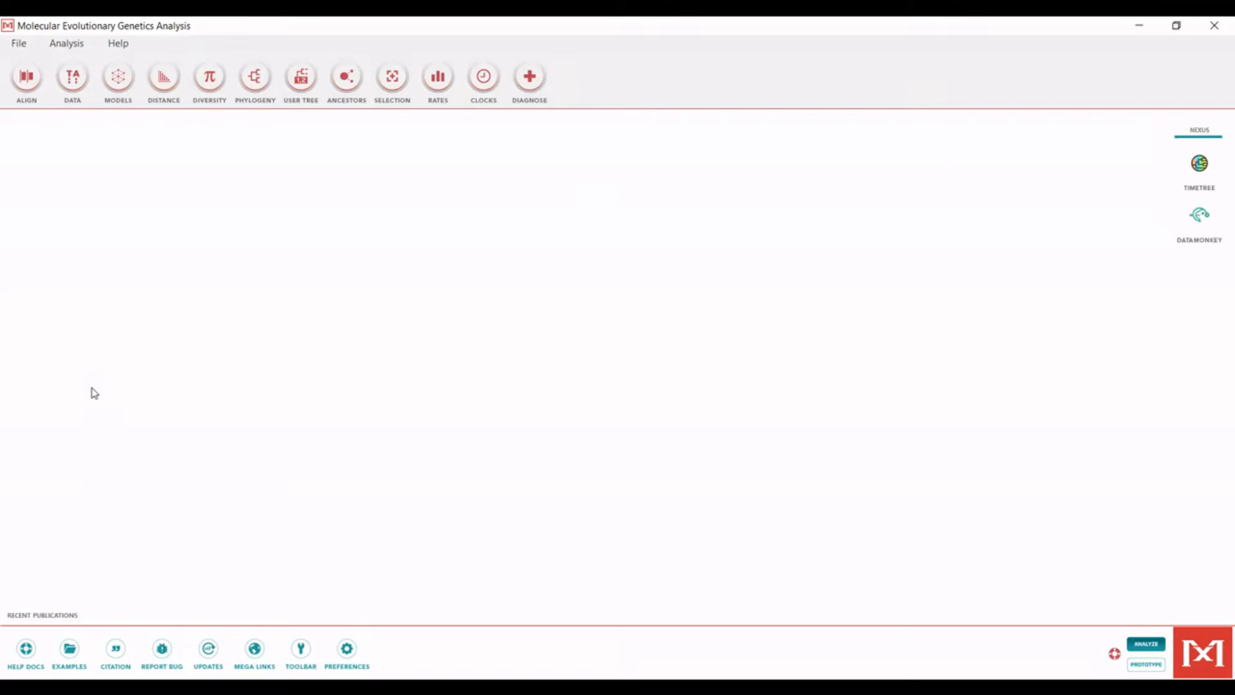
left_click(13, 84)
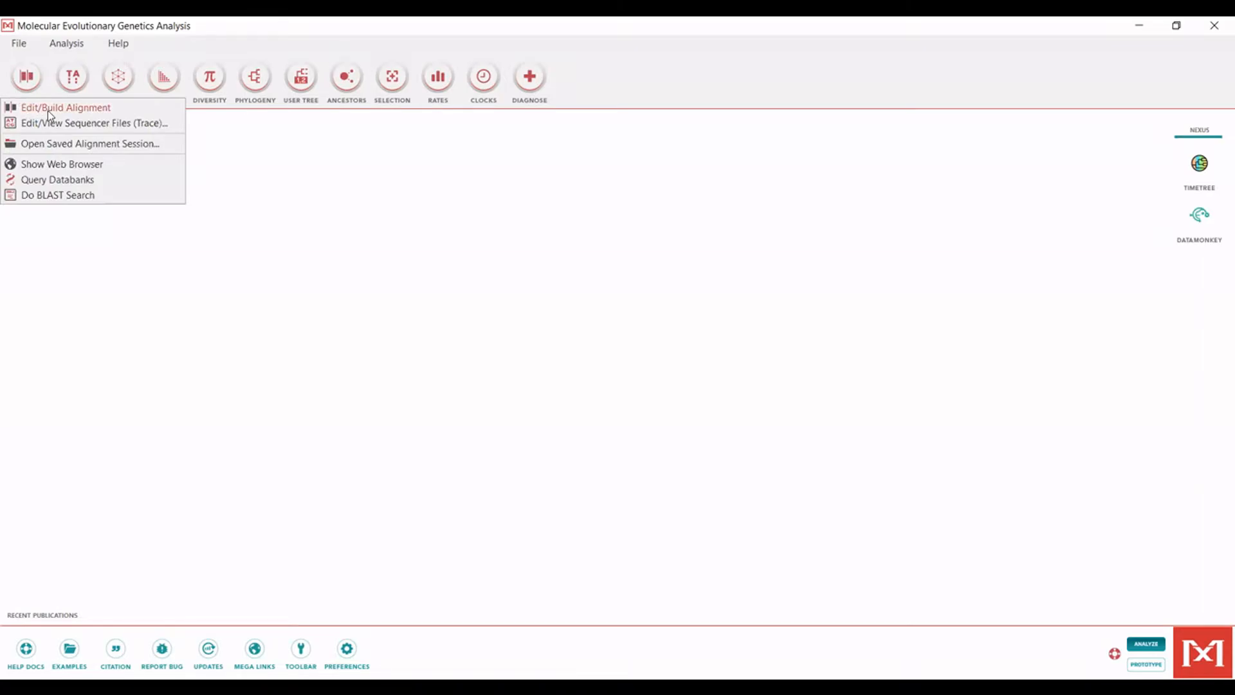
left_click(47, 111)
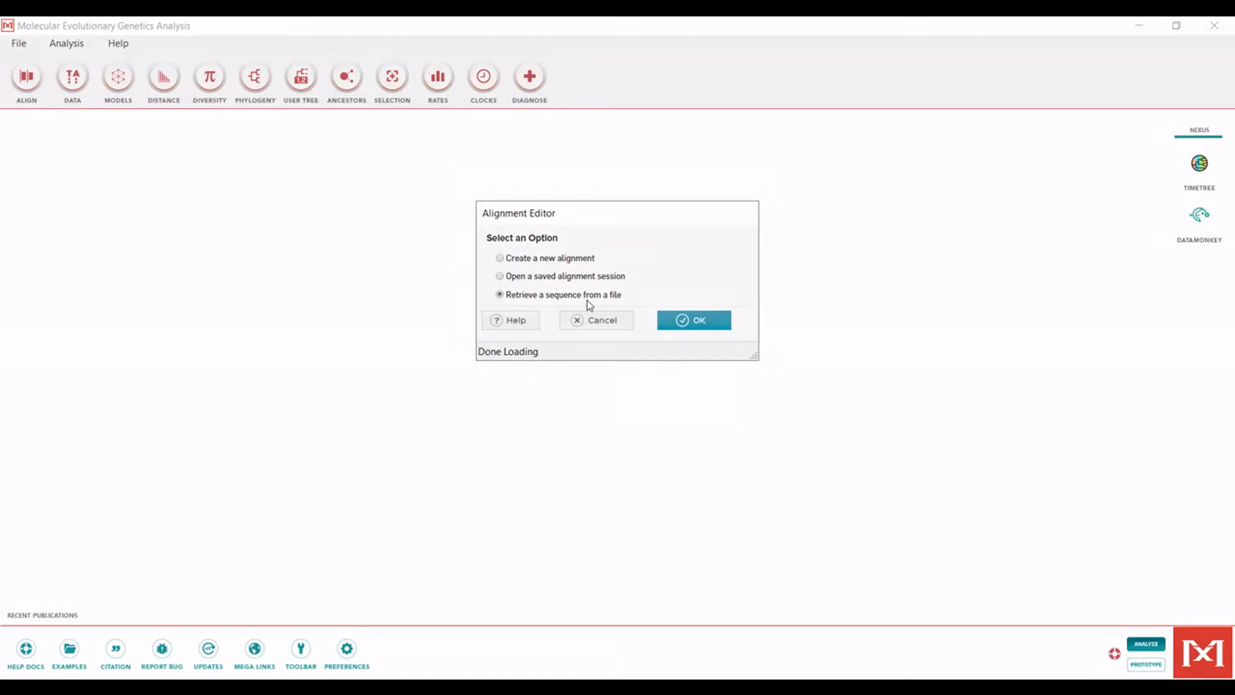
left_click(500, 258)
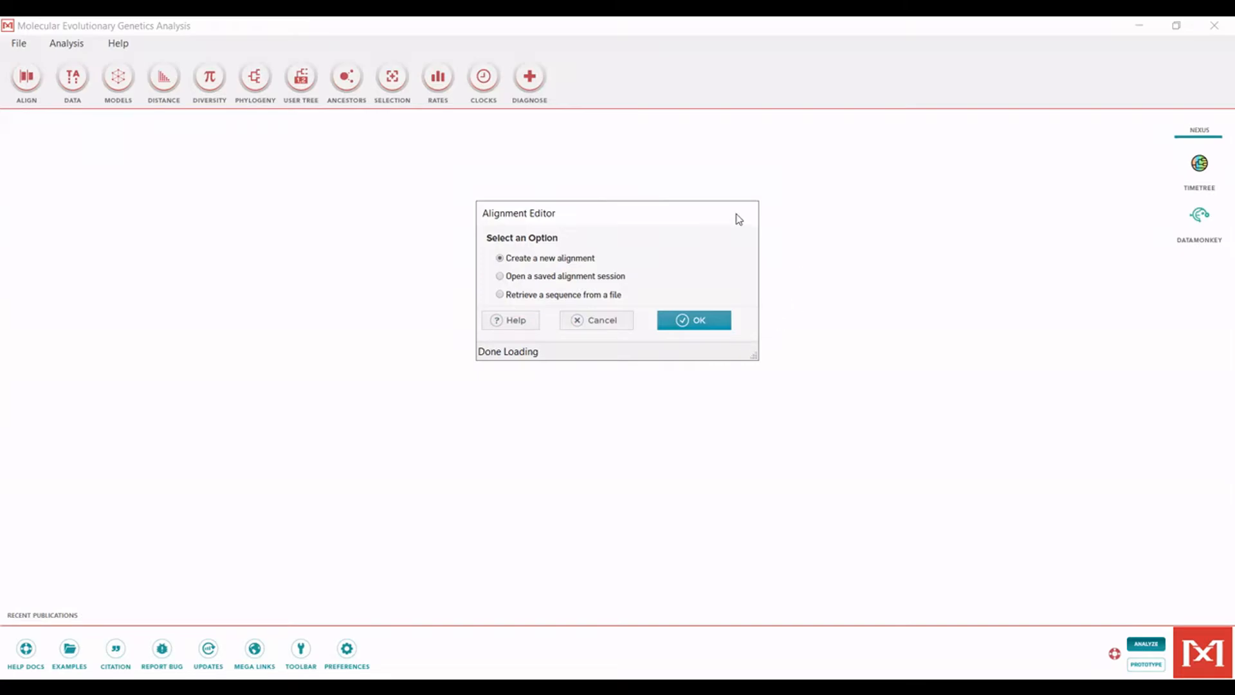
left_click(711, 333)
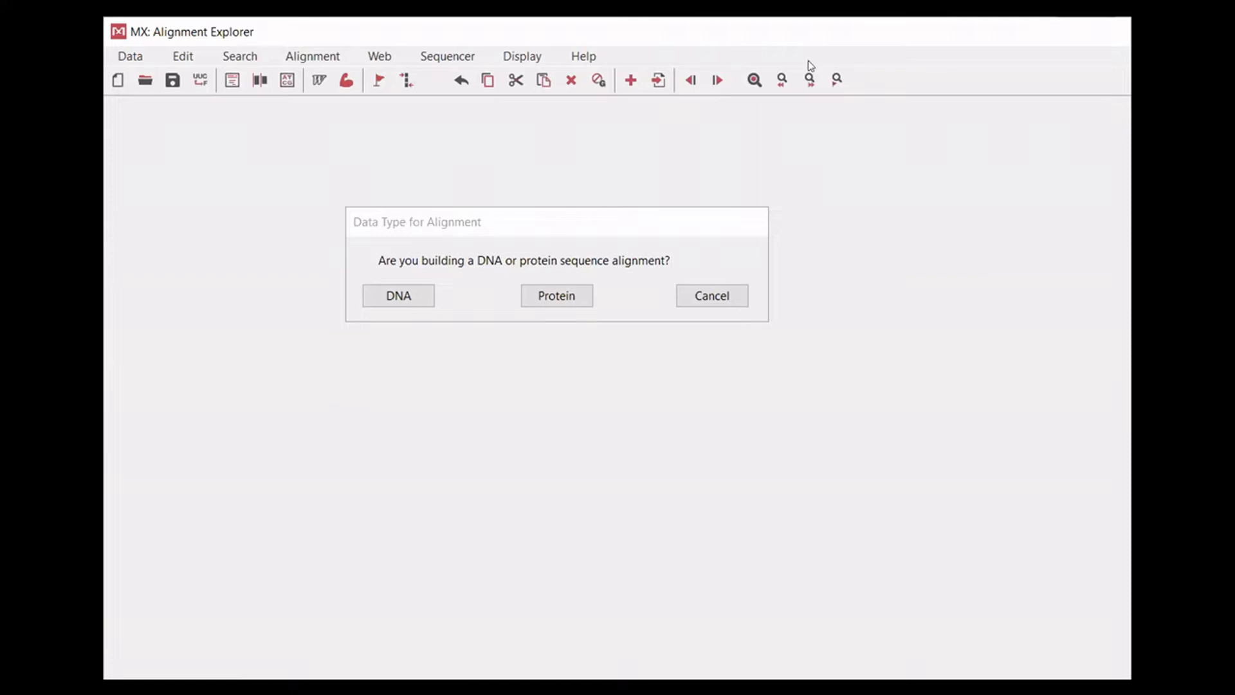
left_click(566, 220)
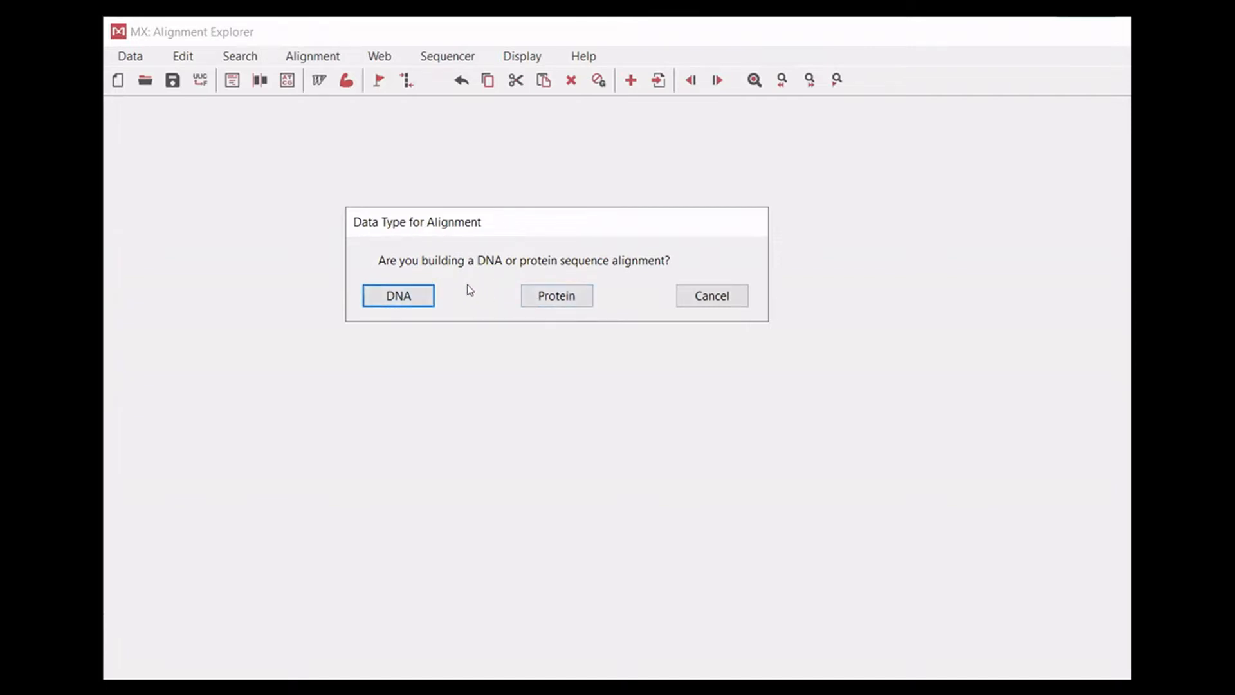
left_click(386, 298)
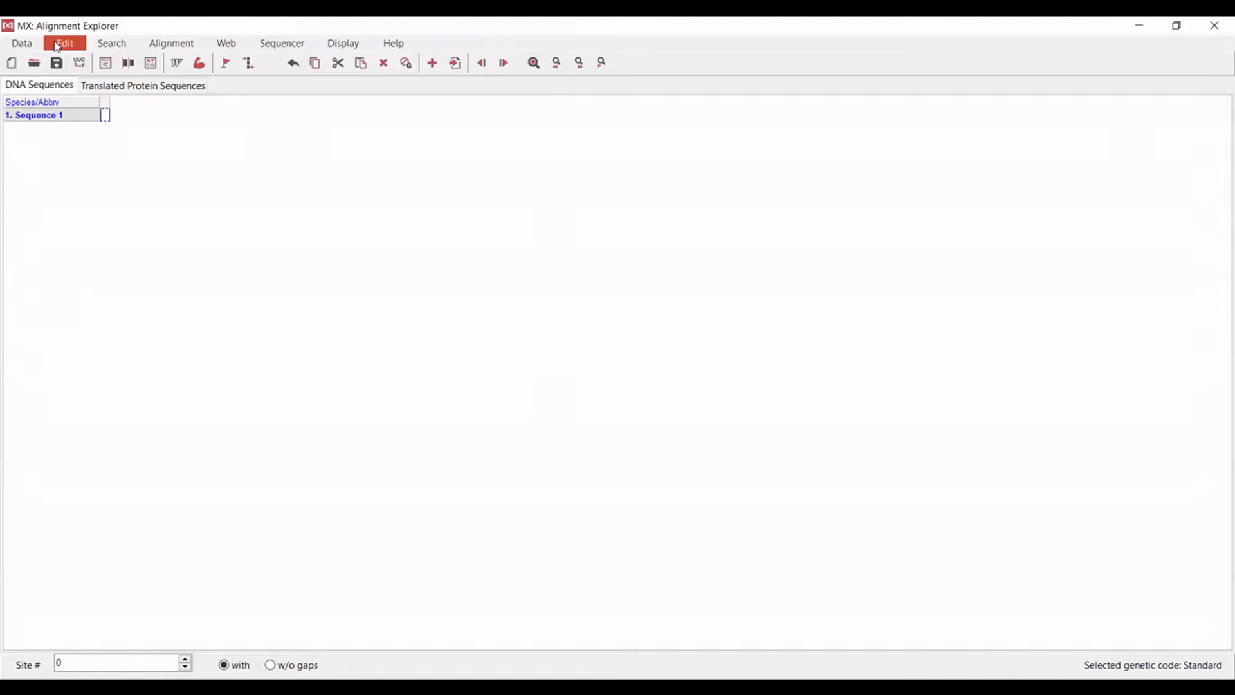
Insert the sequences from MB1_ForwardandReverse_Cleaned.fas into the alignment and delete the empty Sequence 1.
left_click(57, 47)
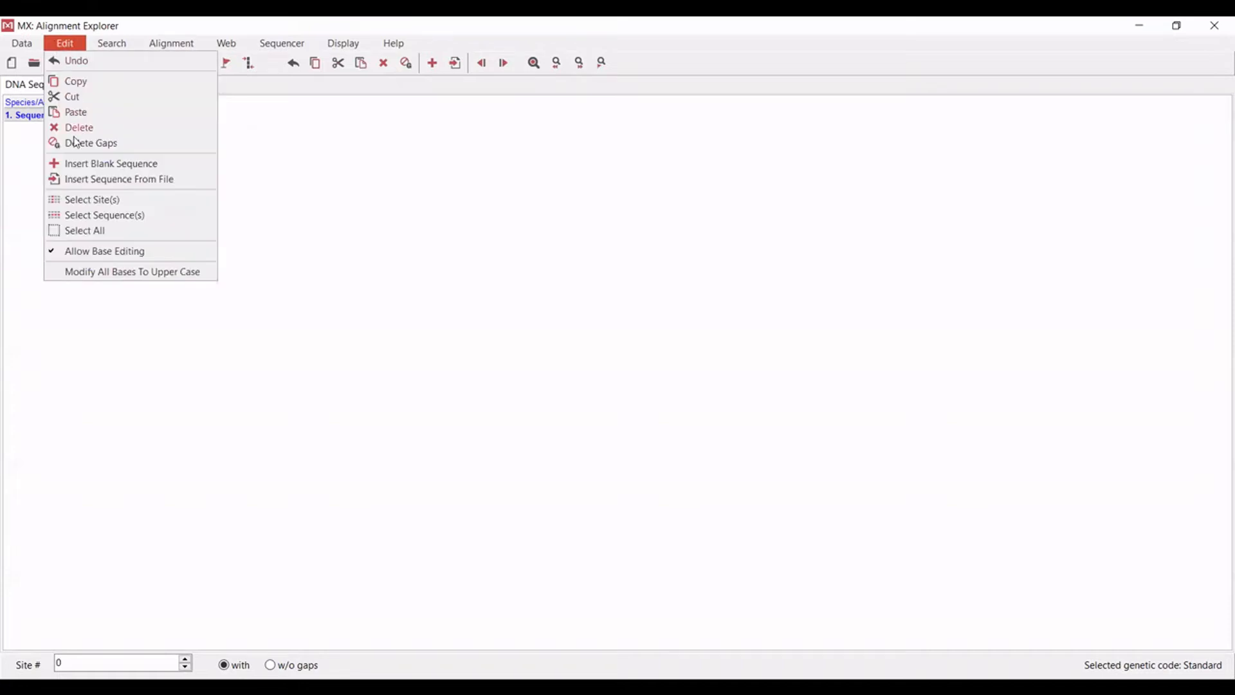
left_click(90, 181)
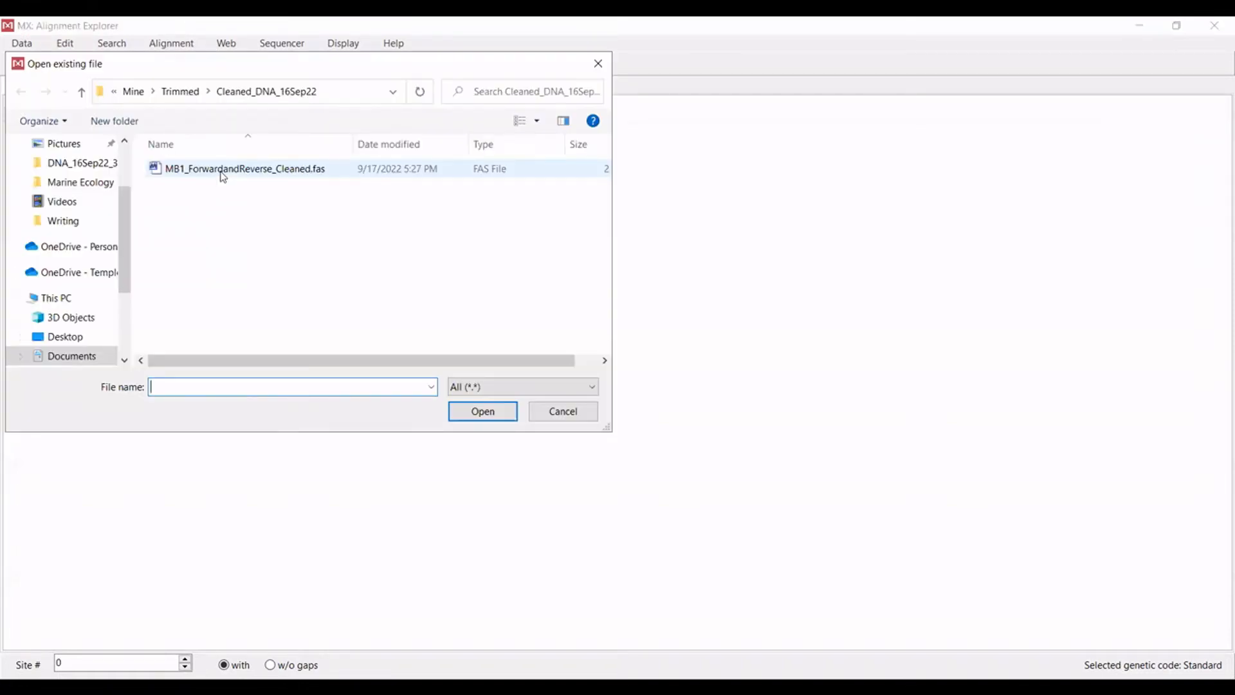
left_click(222, 172)
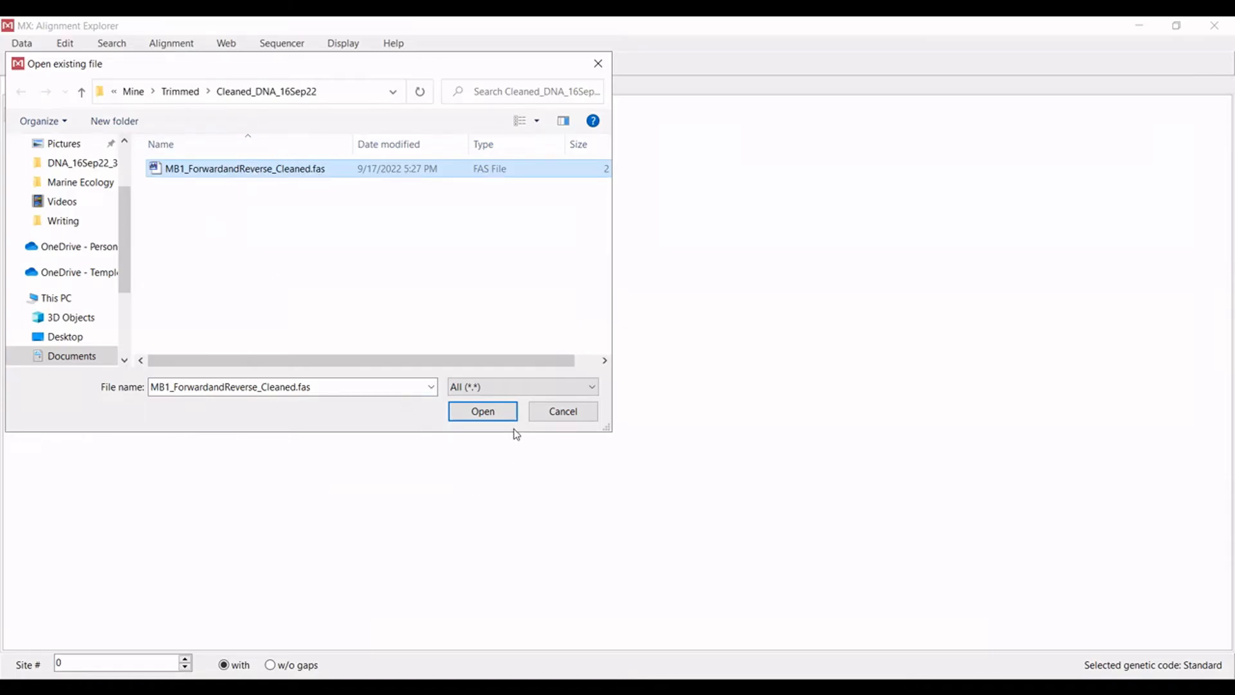
left_click(472, 414)
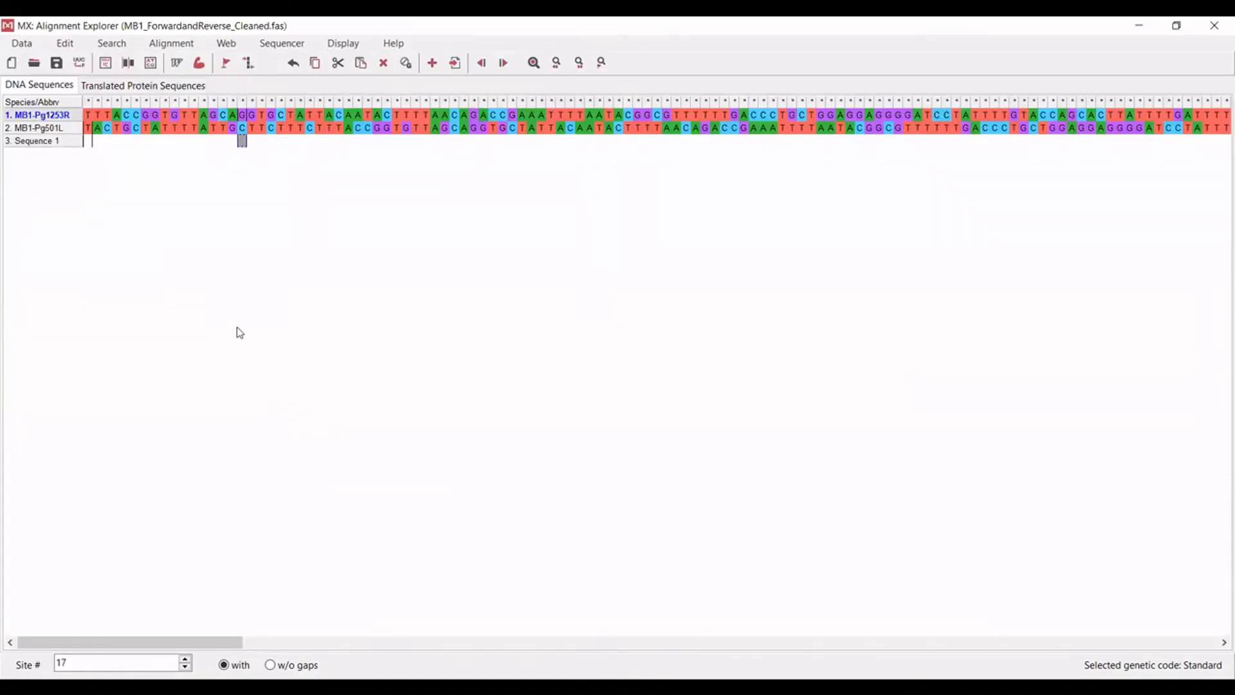
left_click(78, 143)
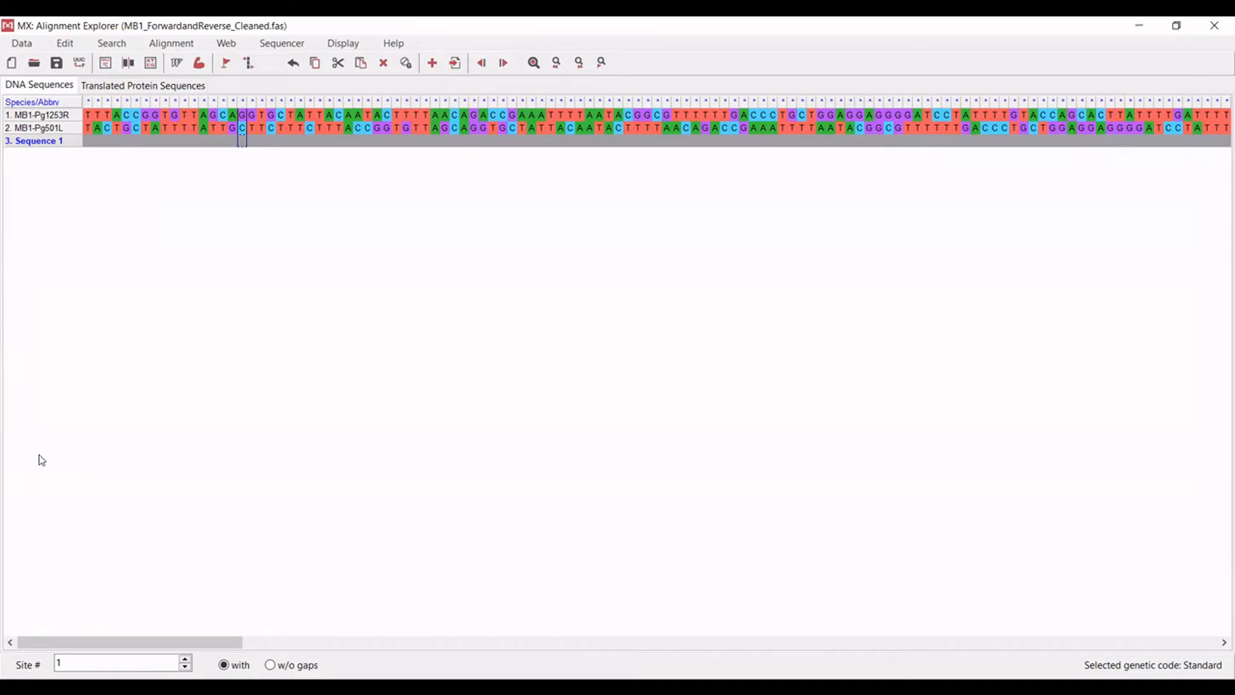
key("Delete")
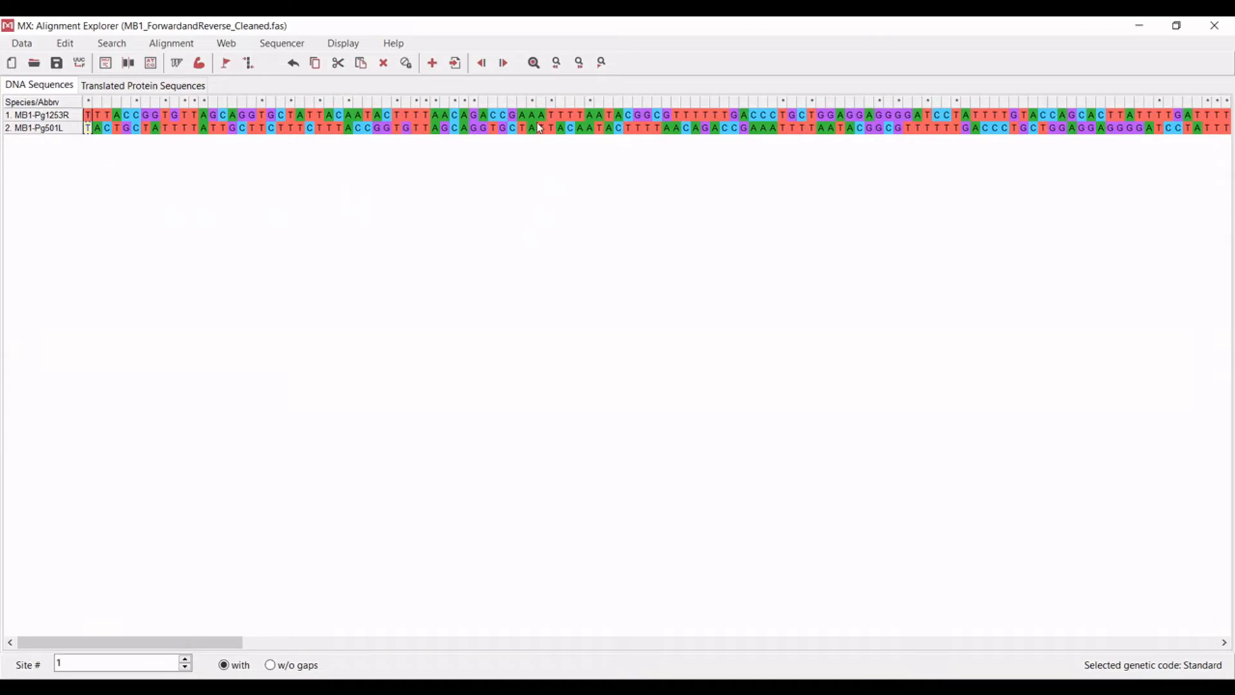
Align all sequences by ClustalW with the default gap penalties.
left_click(185, 45)
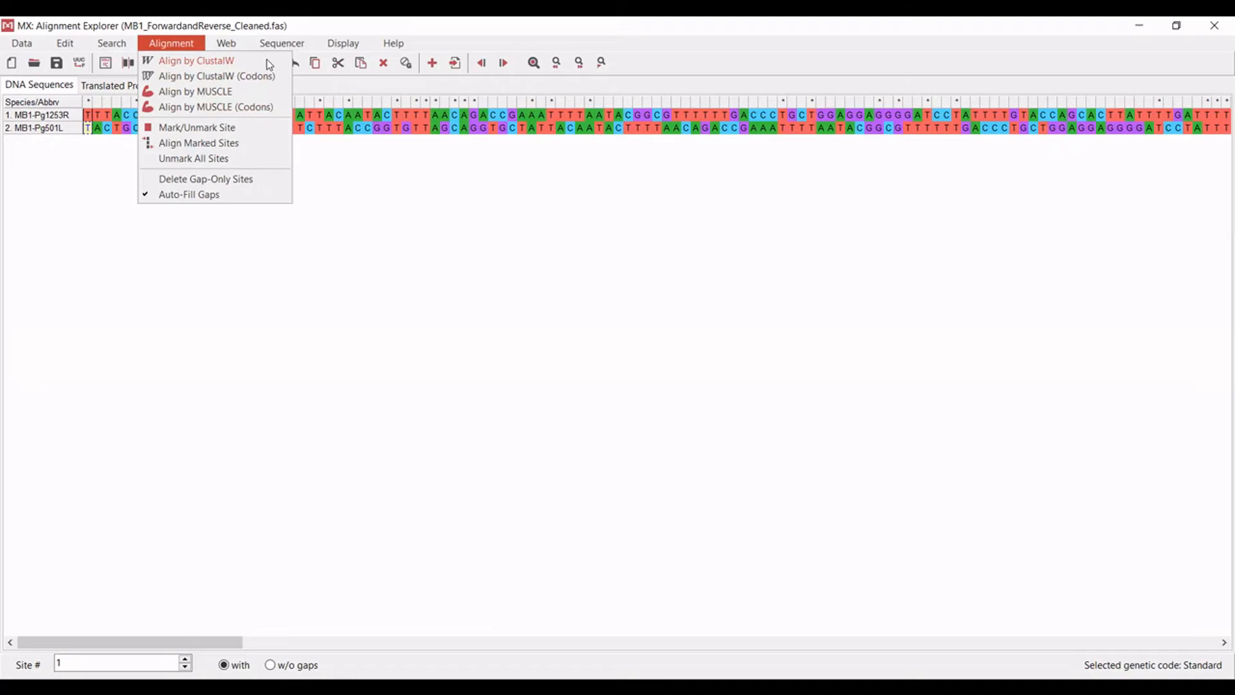
left_click(230, 64)
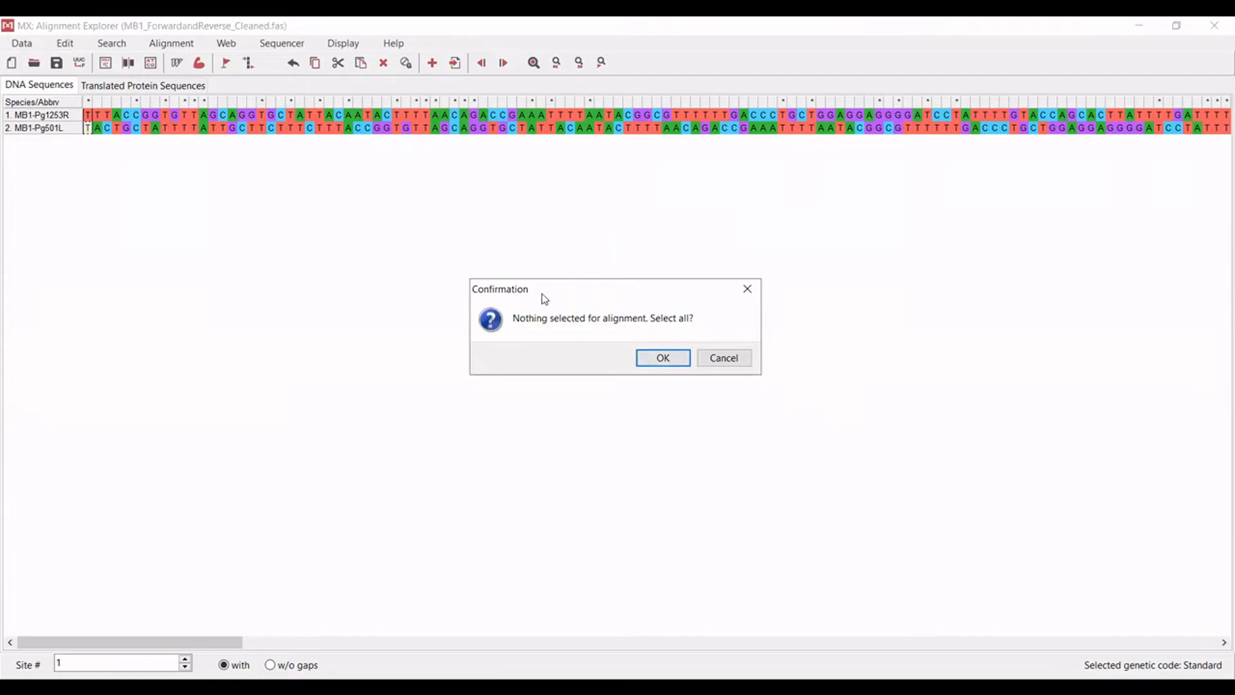
left_click(663, 358)
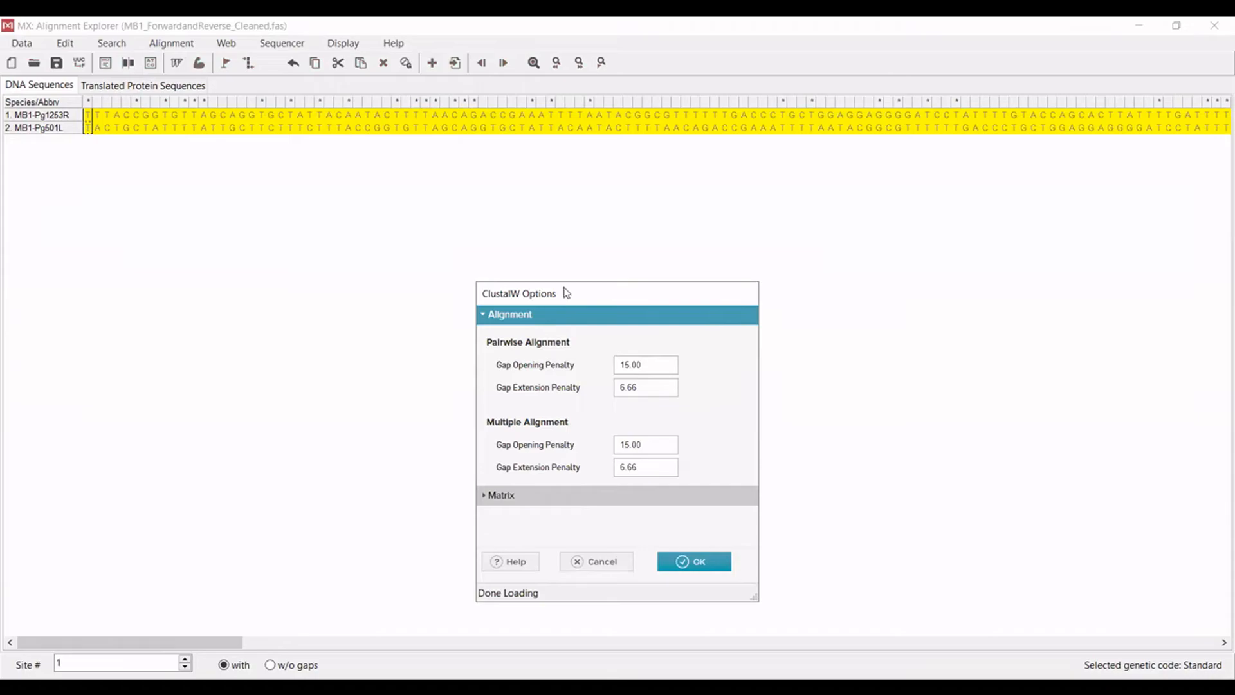
left_click_drag(567, 293, 582, 212)
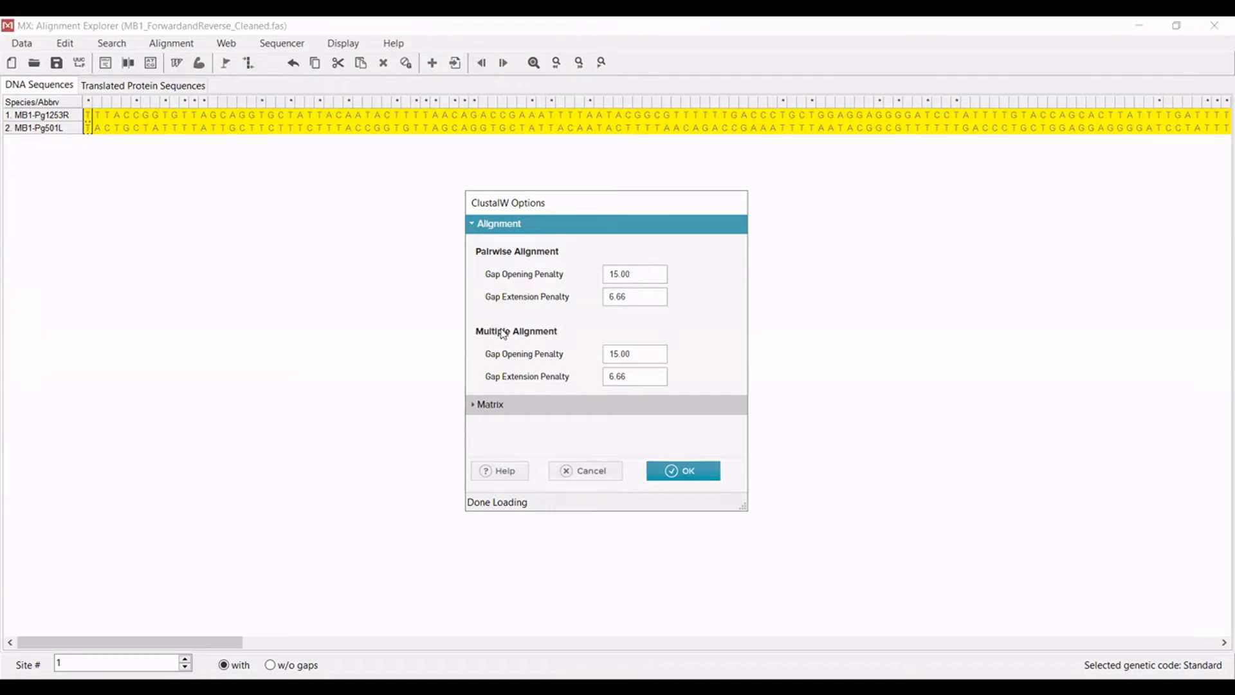
left_click(692, 480)
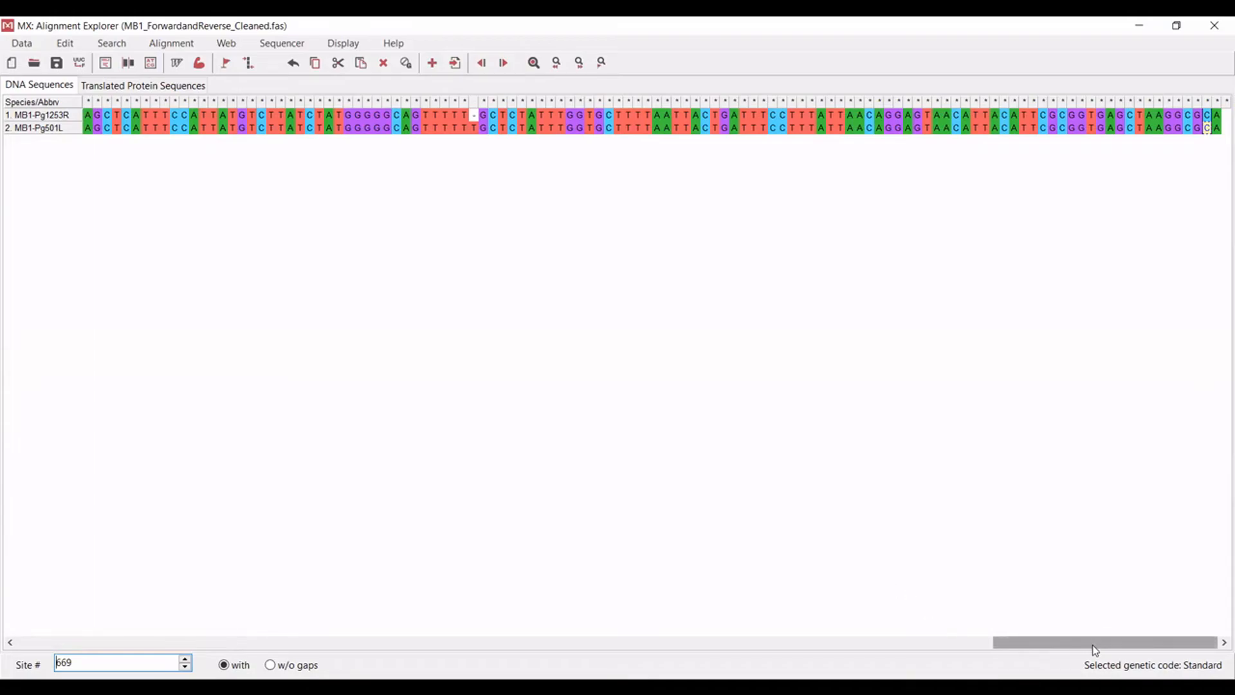
In MB1-Pg501L, replace the N at site 266 with G and the gap at site 267 with C.
left_click_drag(1096, 650, 68, 657)
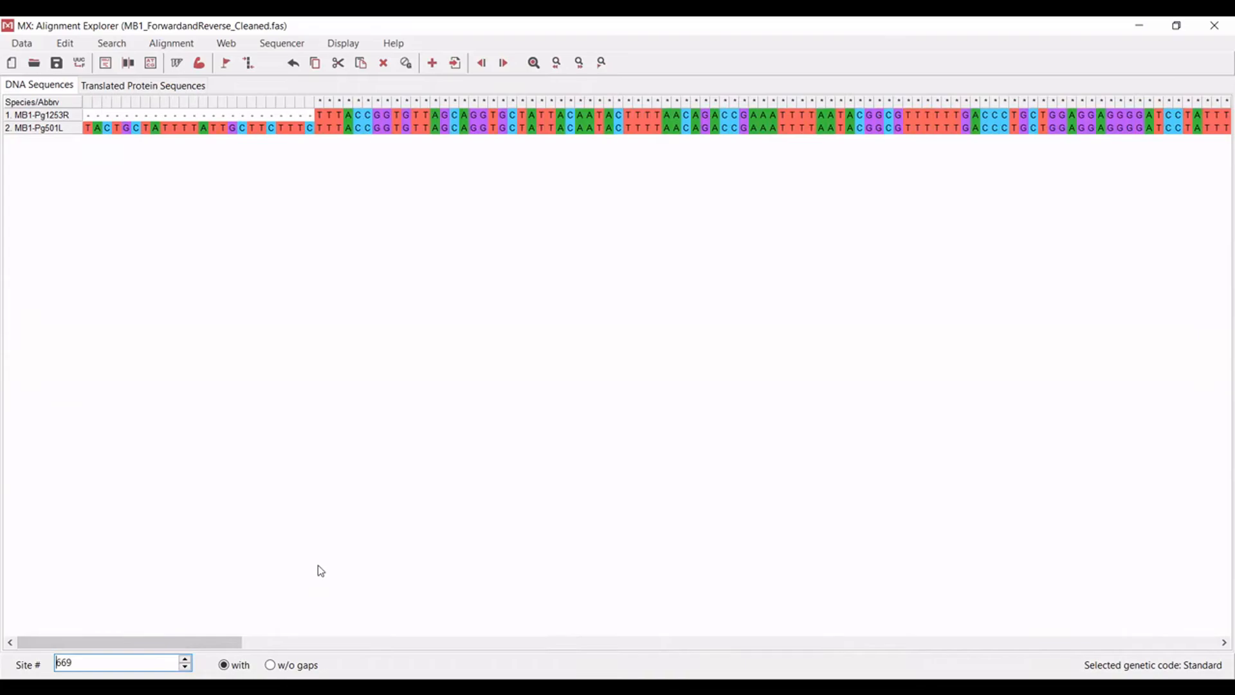
left_click_drag(113, 642, 1100, 642)
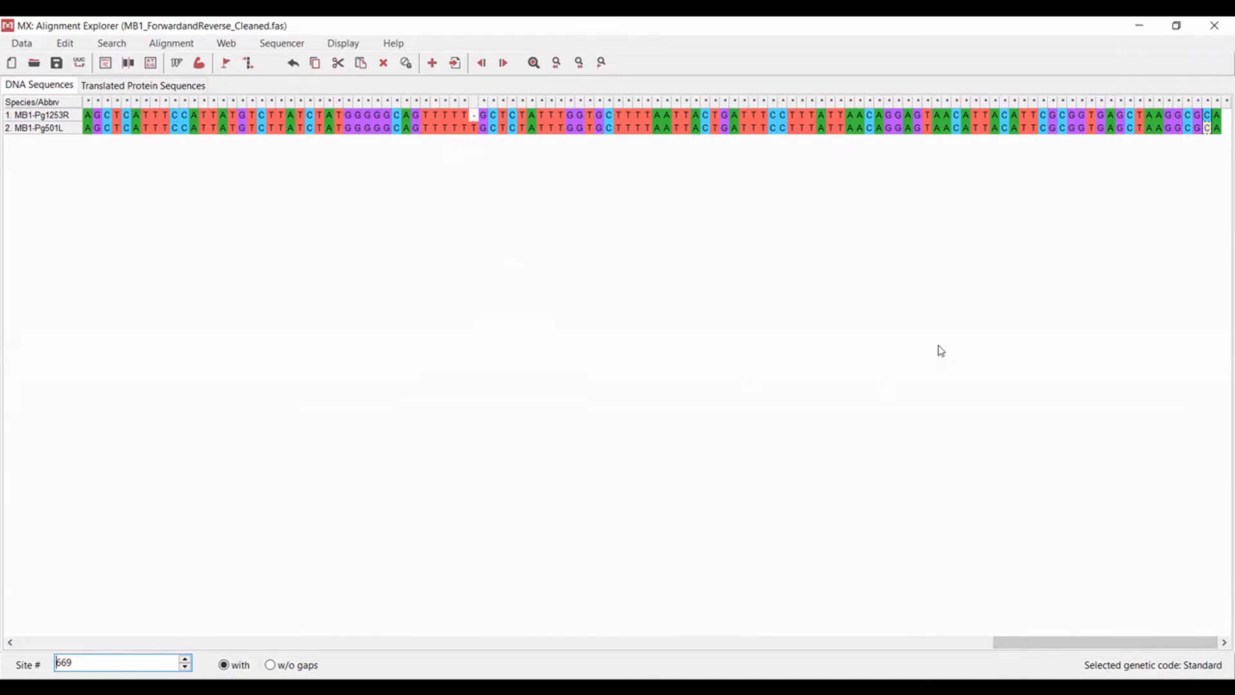
left_click_drag(1054, 636, 498, 644)
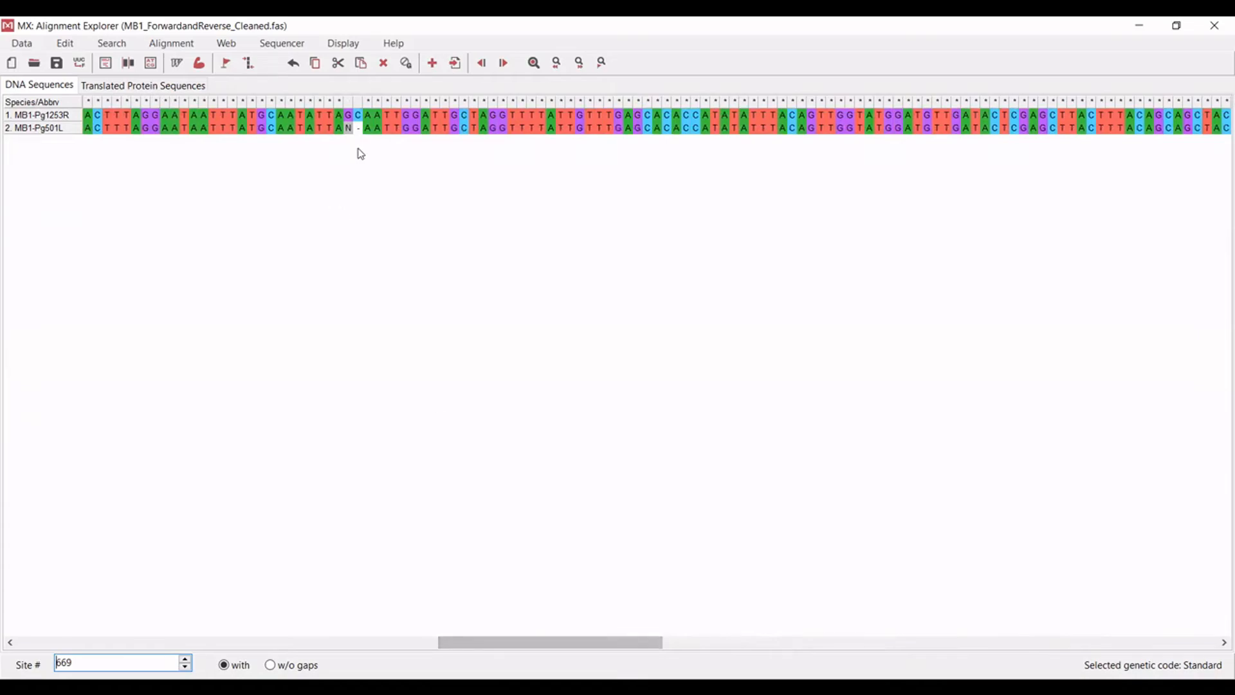
left_click(349, 128)
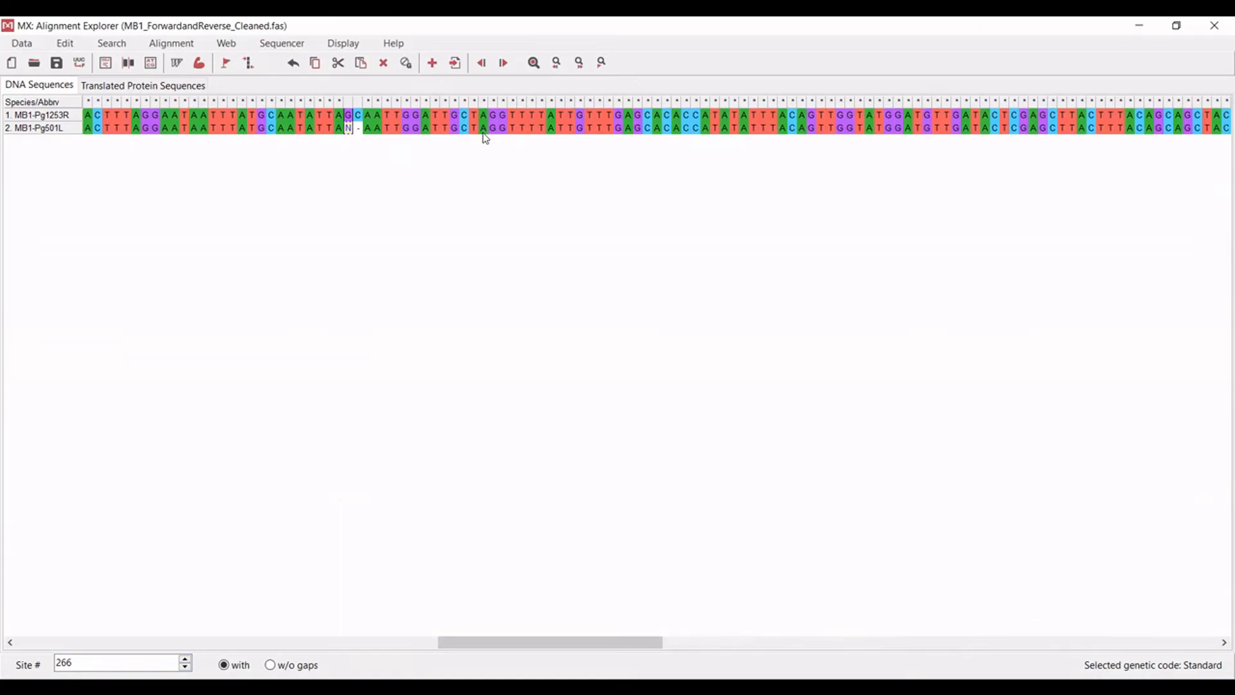
left_click(348, 116)
type("G")
key("Delete")
left_click(576, 387)
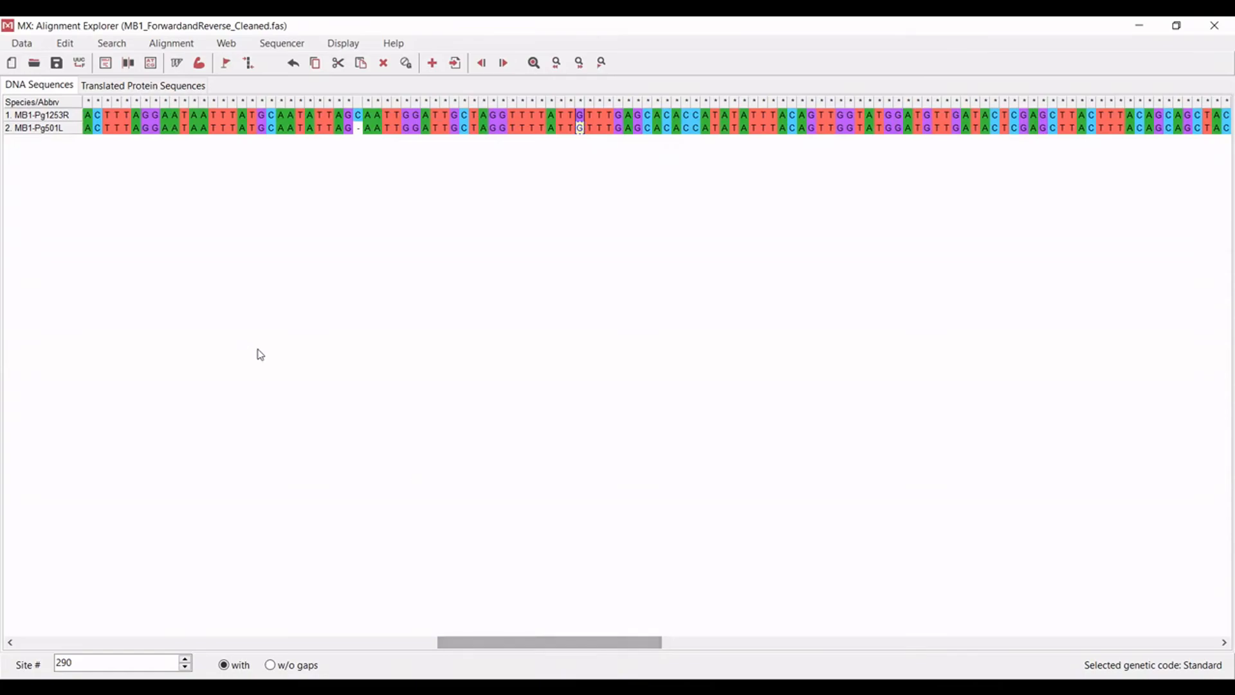
left_click(359, 132)
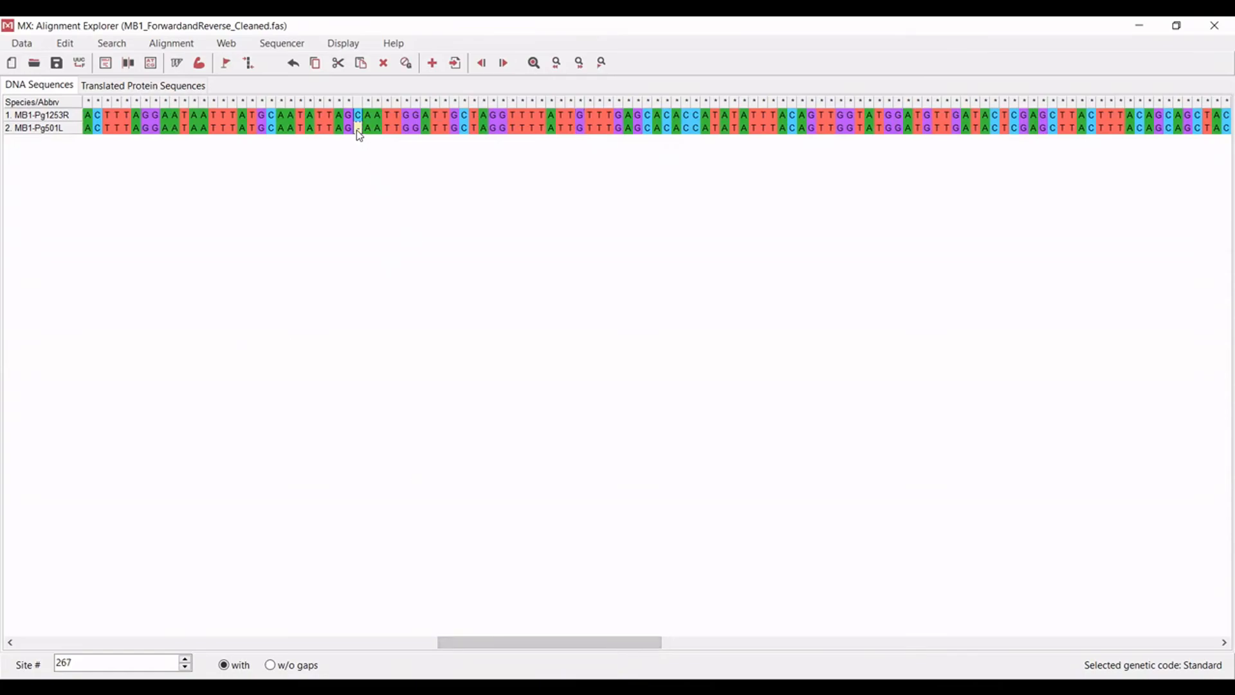
type("C")
Fill the gap after the run of T bases near the end of MB1-Pg1253R with a T.
left_click_drag(537, 642, 1029, 648)
left_click(839, 119)
left_click(847, 117)
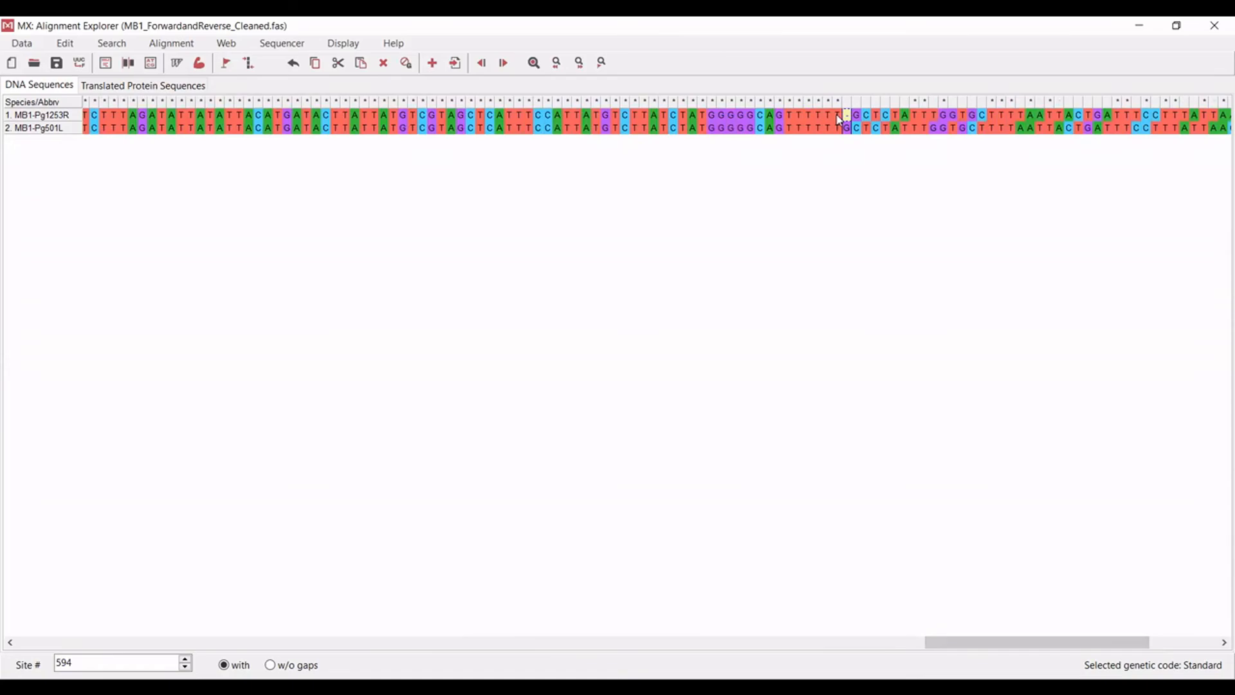
Copy the first 24 bases of MB1-Pg501L, TACTGCTATTTTATTGCTTCTTTC, to the start of MB1-Pg1253R.
left_click_drag(1061, 648, 106, 637)
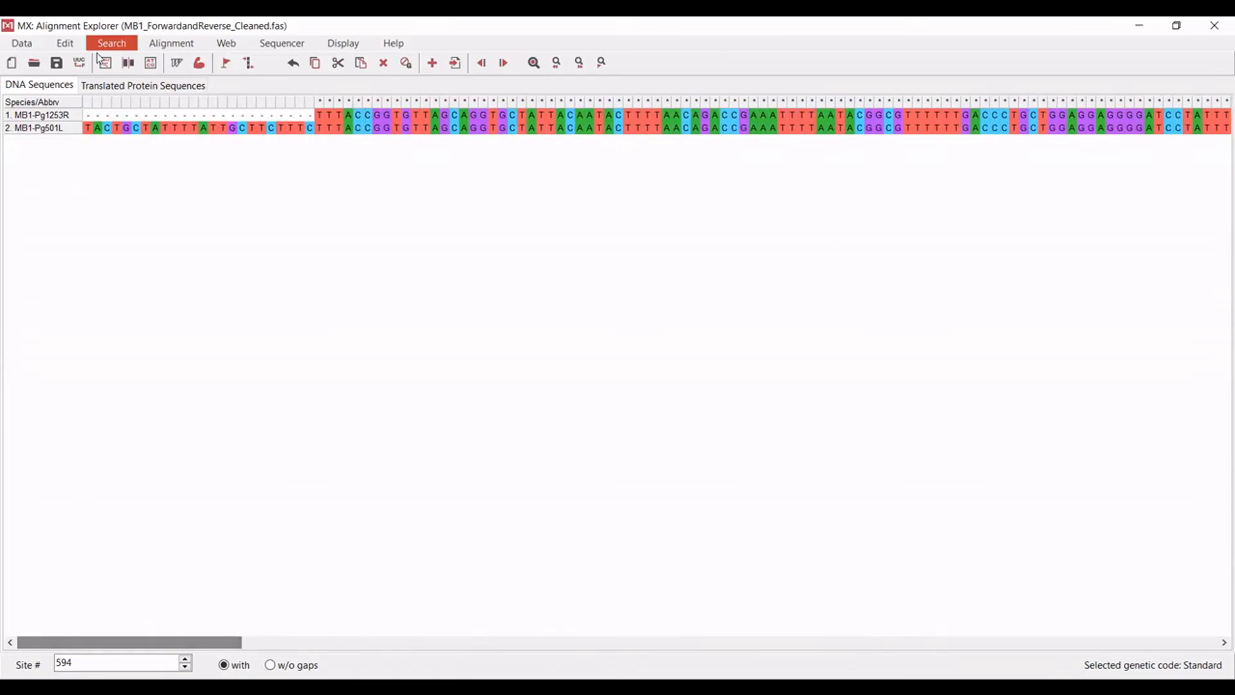
left_click_drag(88, 128, 294, 140)
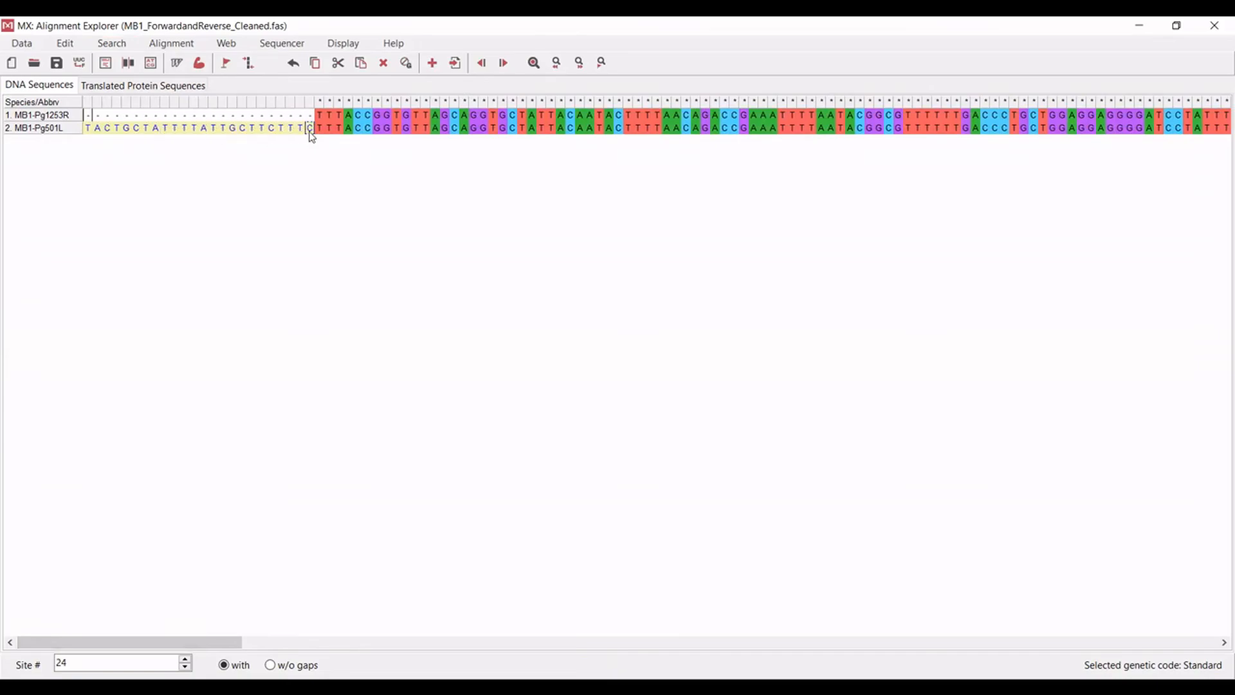
left_click(87, 116)
type("TACTGCTATTTTATTGCTTCTTTC")
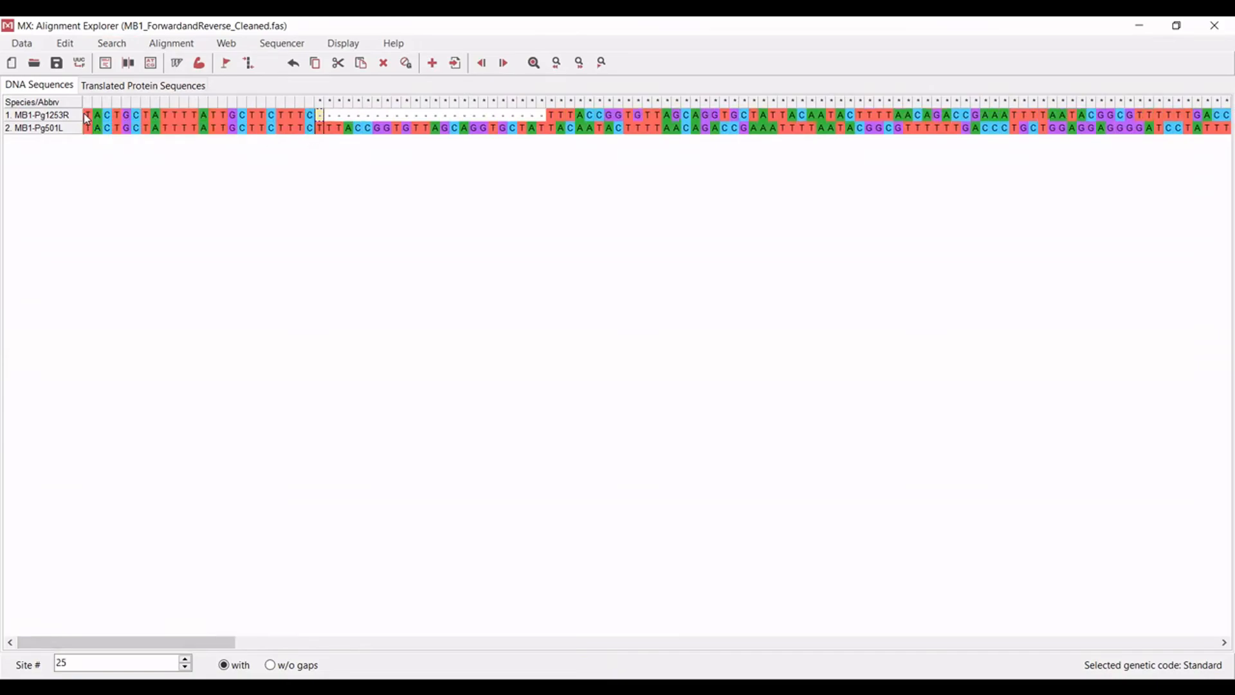
Delete the leftover gaps from site 25 onward in MB1-Pg1253R so its bases line up with MB1-Pg501L.
key("Delete")
key("Delete")
key("Delete")
key("Delete")
key("Delete")
key("Delete")
key("Delete")
key("Delete")
key("Delete")
key("Delete")
key("Delete")
key("Delete")
key("Delete")
key("Delete")
key("Delete")
key("Delete")
key("Delete")
key("Delete")
key("Delete")
key("Delete")
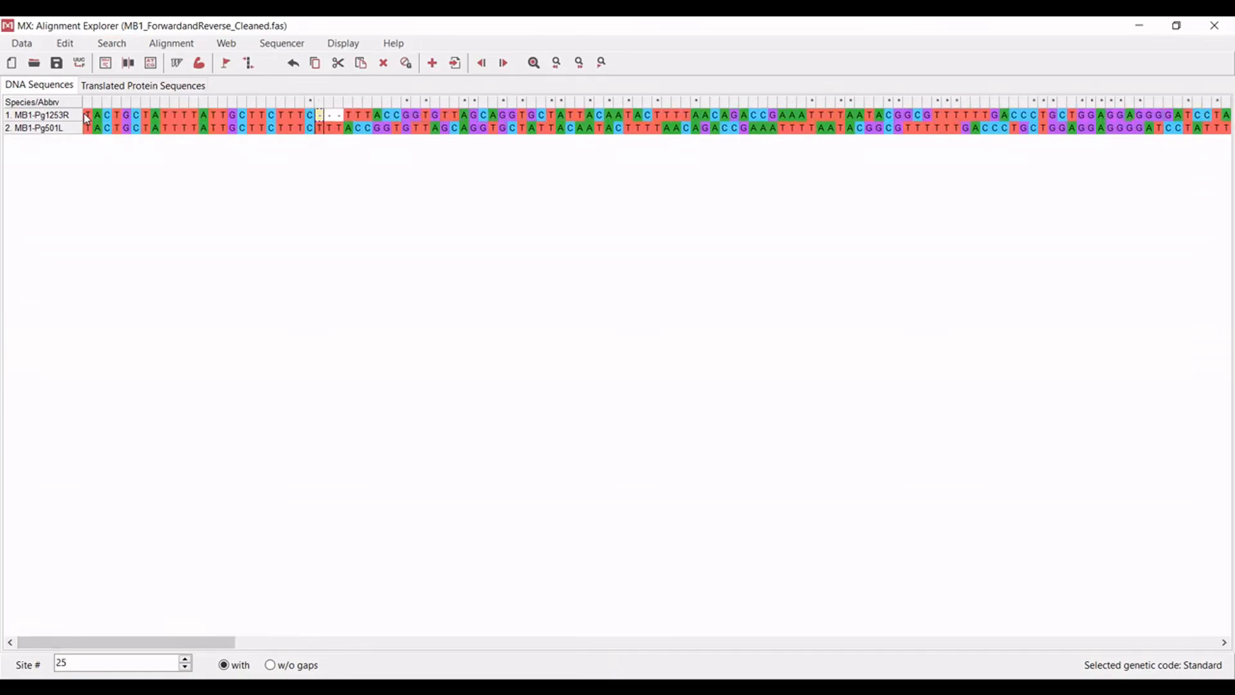
key("Delete")
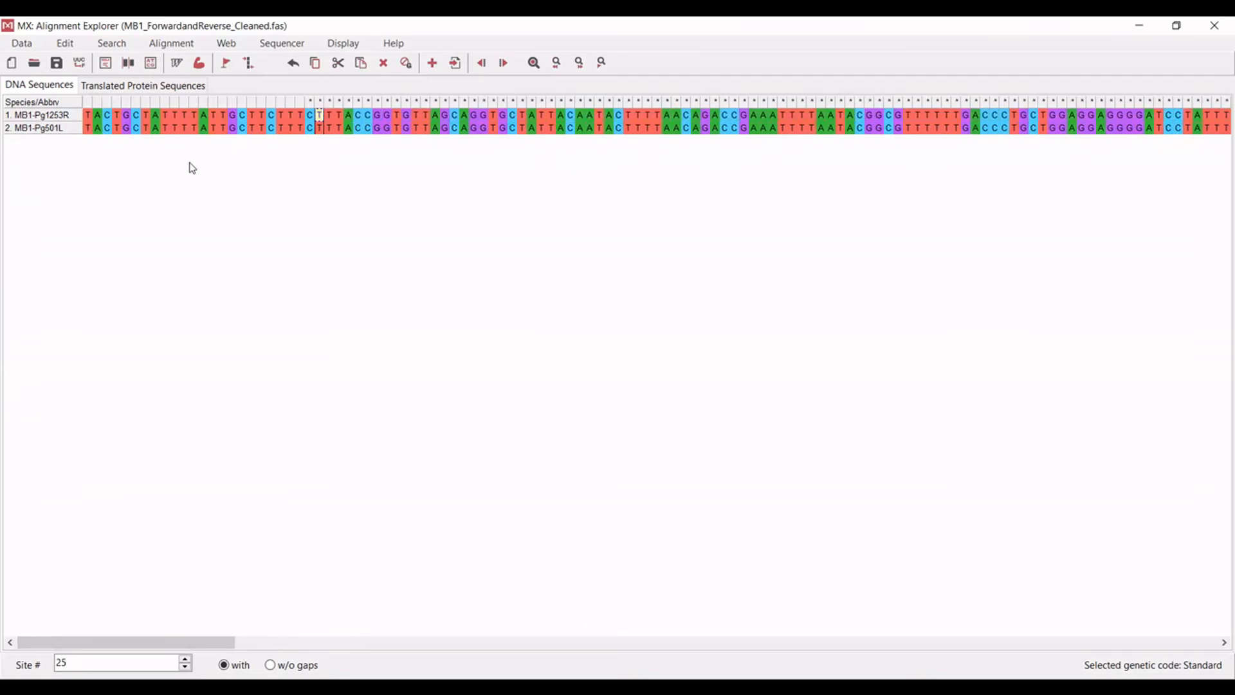
Rename the MB1-Pg1253R sequence as MB1-consensus.
left_click(38, 128)
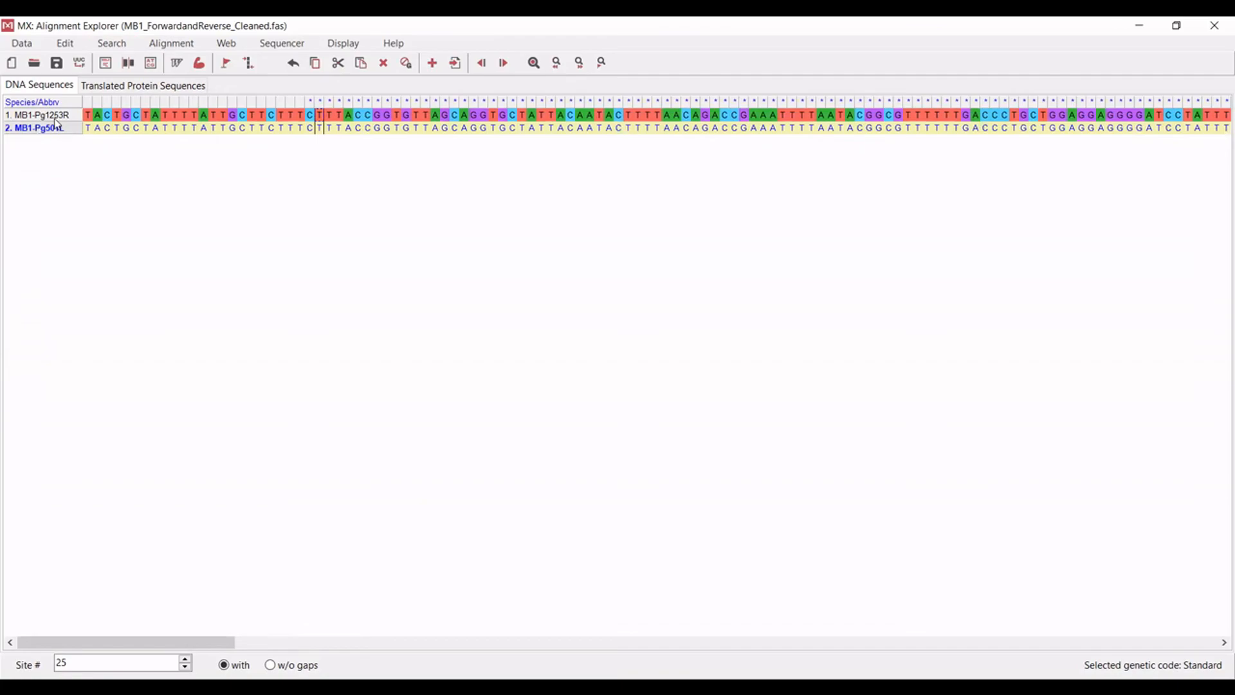
left_click(56, 117)
right_click(58, 120)
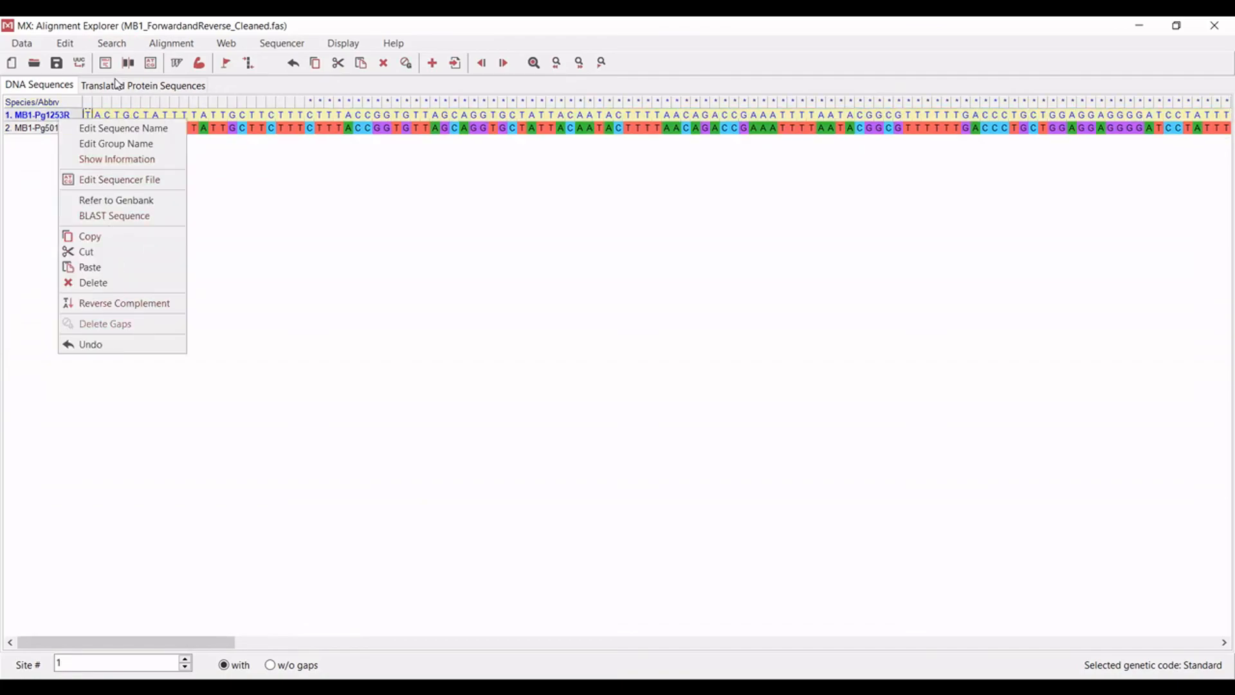
left_click(111, 130)
left_click(55, 114)
key("BackSpace")
key("BackSpace")
key("BackSpace")
key("BackSpace")
key("BackSpace")
key("BackSpace")
key("BackSpace")
type("consensus")
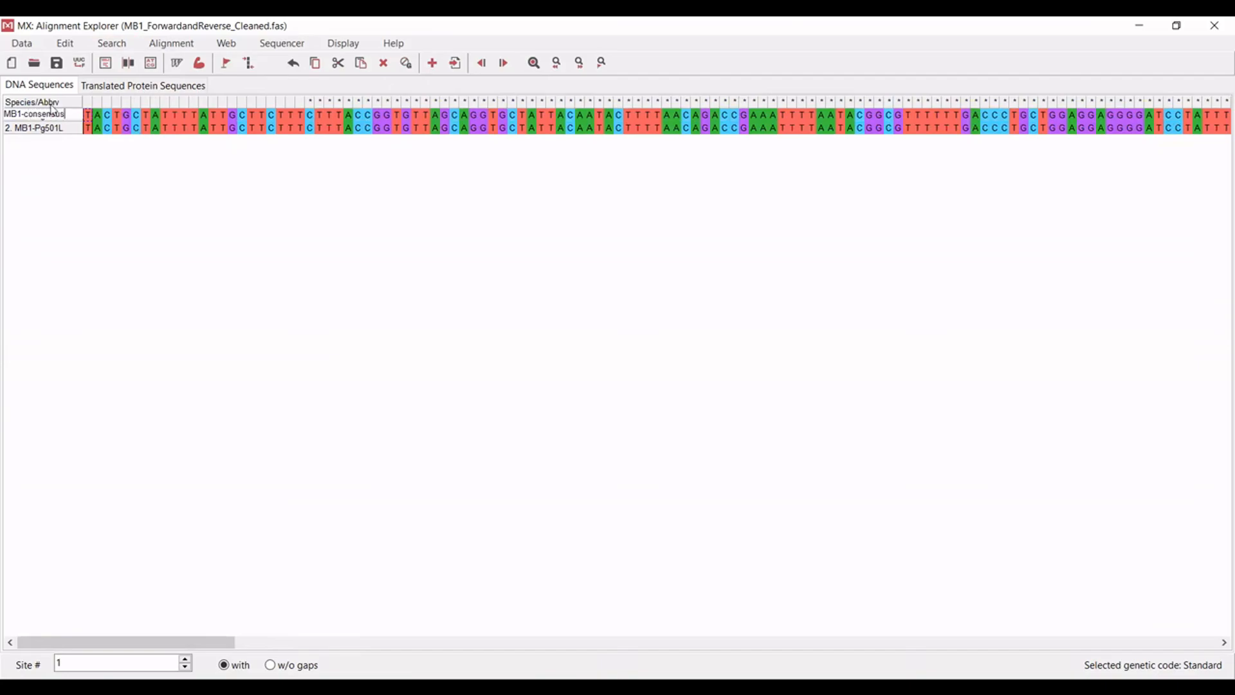
key("Return")
Delete the MB1-Pg501L sequence from the alignment and select the first base of MB1-consensus.
left_click(55, 128)
key("Delete")
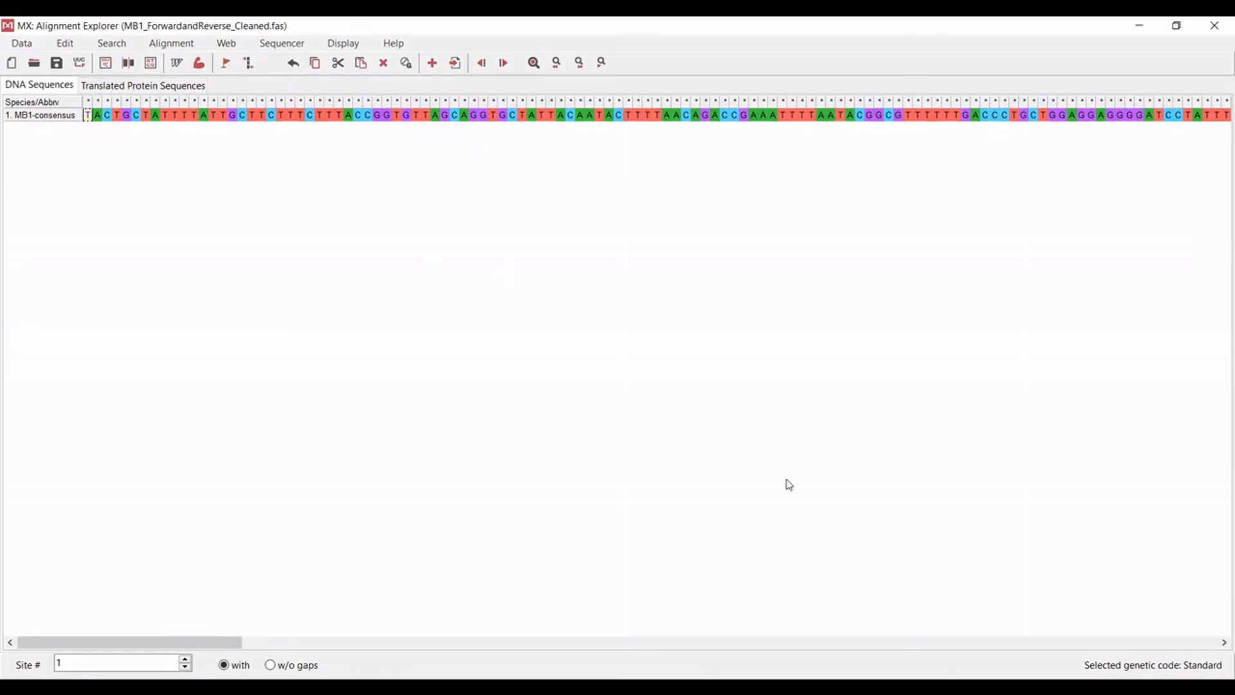
left_click(525, 513)
left_click(91, 120)
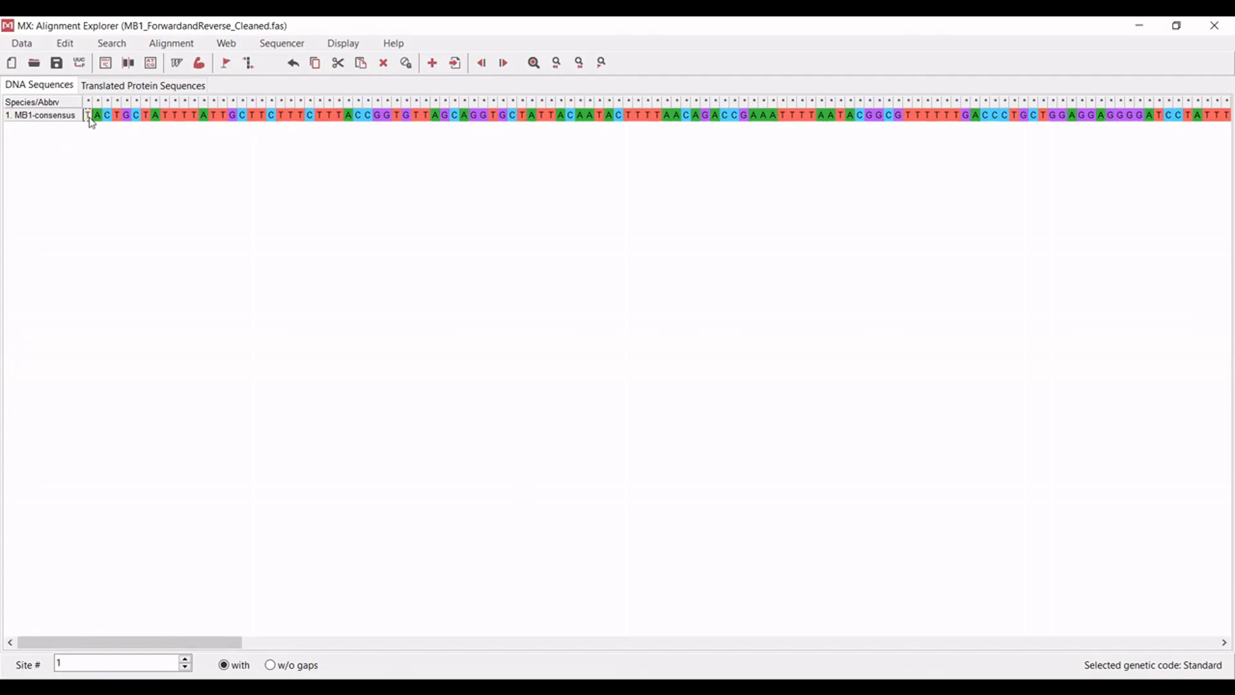